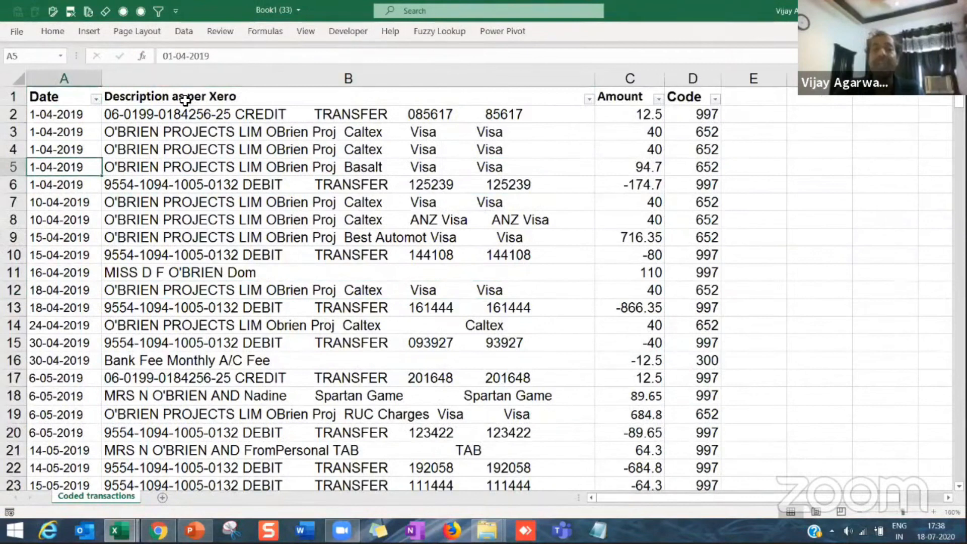
# Step: Look over the description, amount and code columns, and widen the Code column slightly
pyautogui.click(204, 133)
pyautogui.click(149, 117)
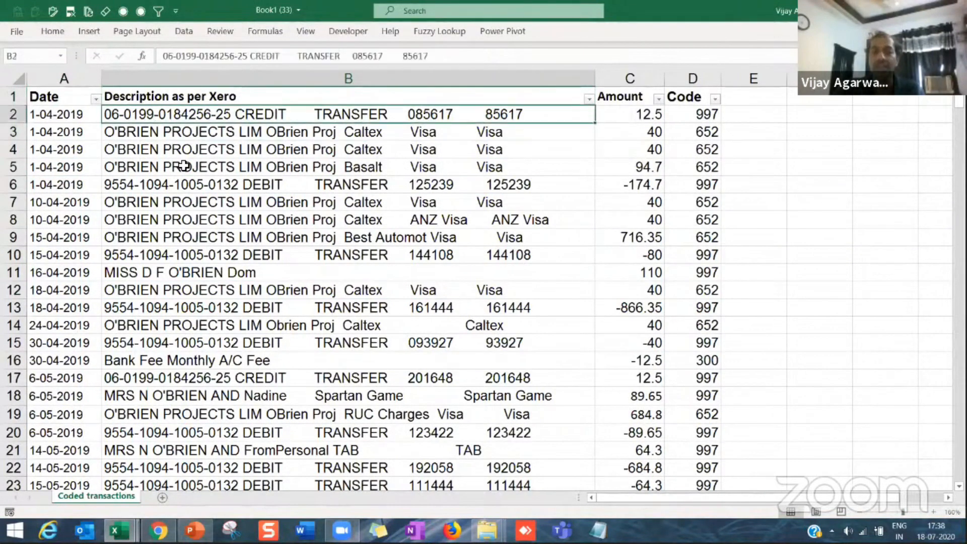
pyautogui.click(324, 161)
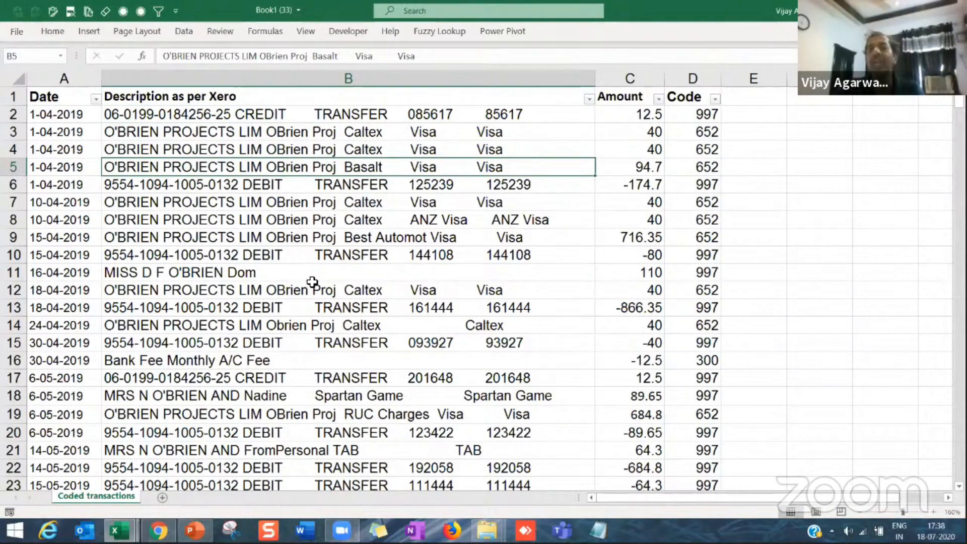
pyautogui.click(660, 151)
pyautogui.click(693, 98)
pyautogui.moveTo(723, 75); pyautogui.dragTo(727, 75)
pyautogui.click(696, 116)
pyautogui.click(695, 99)
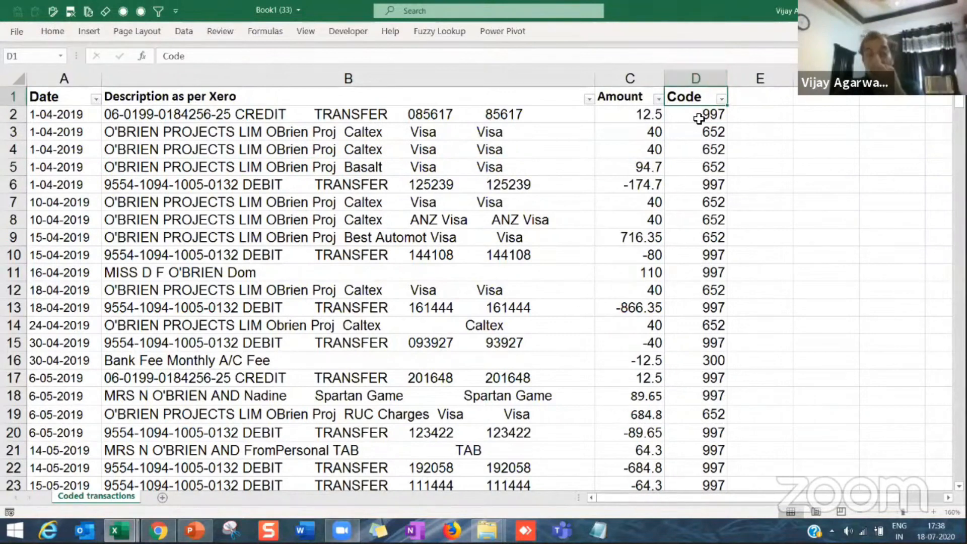
# Step: Compare positive and negative entries in the Amount column, including the 40 and -40 pair, alongside their codes and descriptions
pyautogui.click(636, 135)
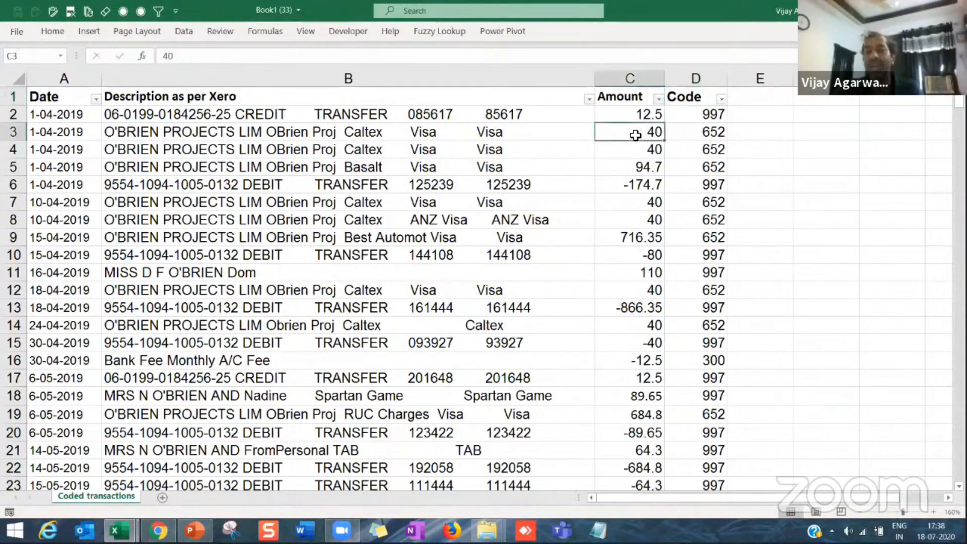
pyautogui.click(639, 348)
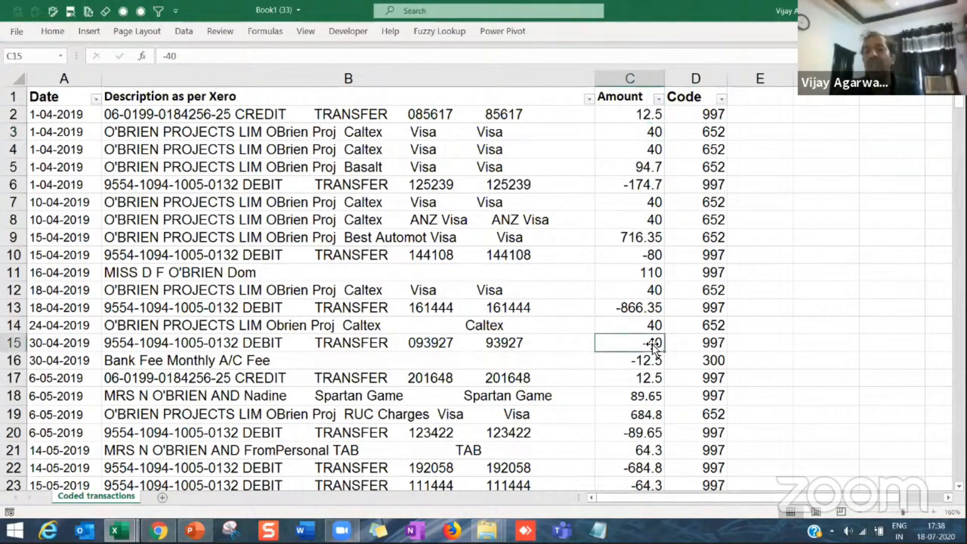
pyautogui.moveTo(720, 115); pyautogui.dragTo(716, 358)
pyautogui.click(705, 197)
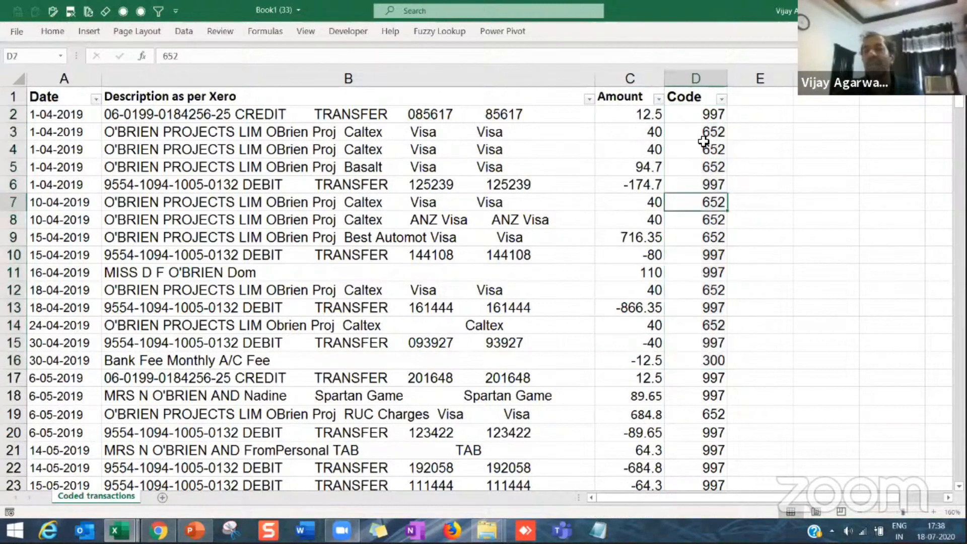
pyautogui.click(711, 117)
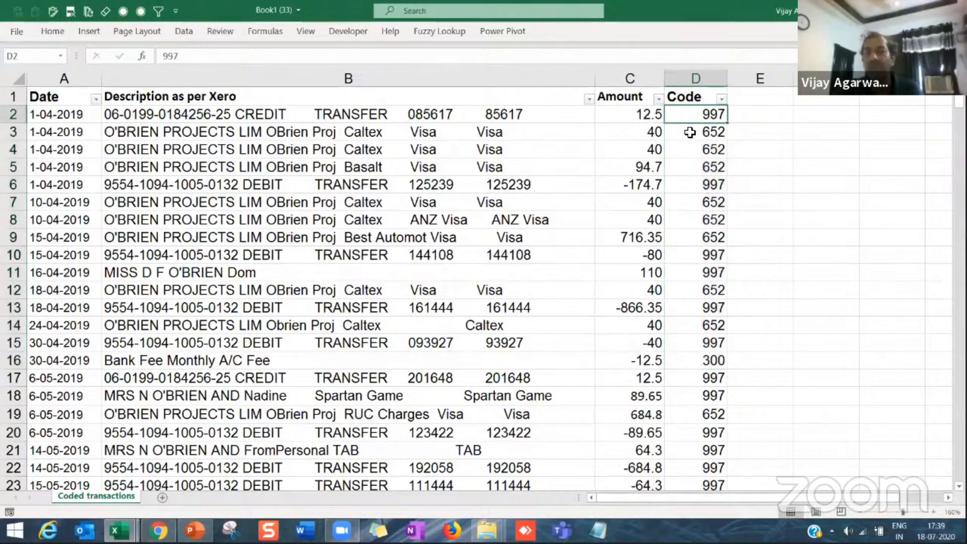
pyautogui.moveTo(650, 117); pyautogui.dragTo(649, 220)
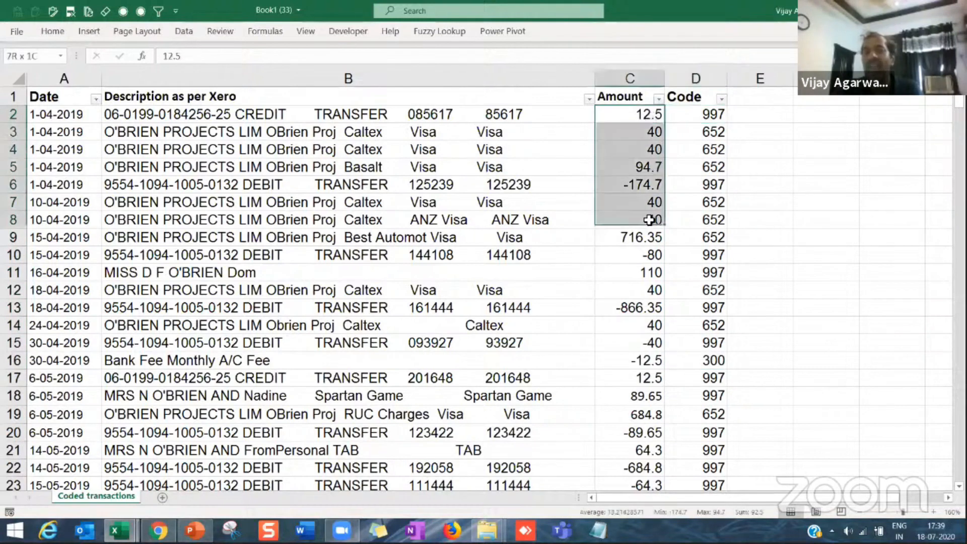
pyautogui.click(655, 134)
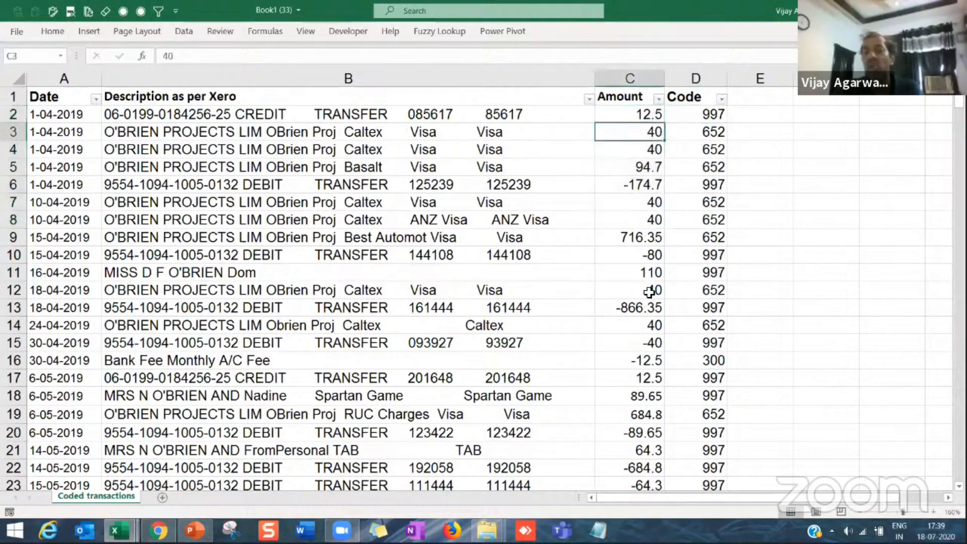
pyautogui.click(648, 345)
pyautogui.click(653, 132)
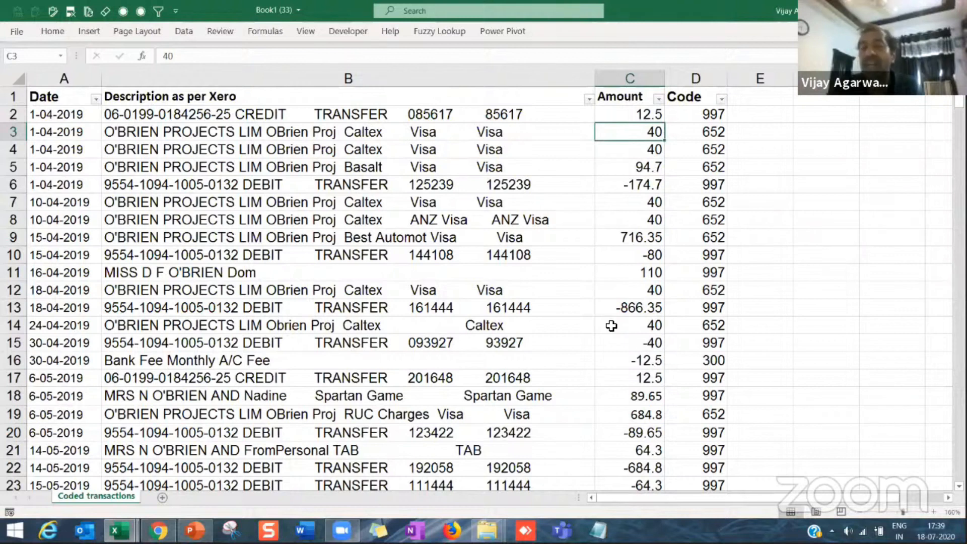
pyautogui.click(649, 284)
pyautogui.click(649, 259)
pyautogui.click(648, 306)
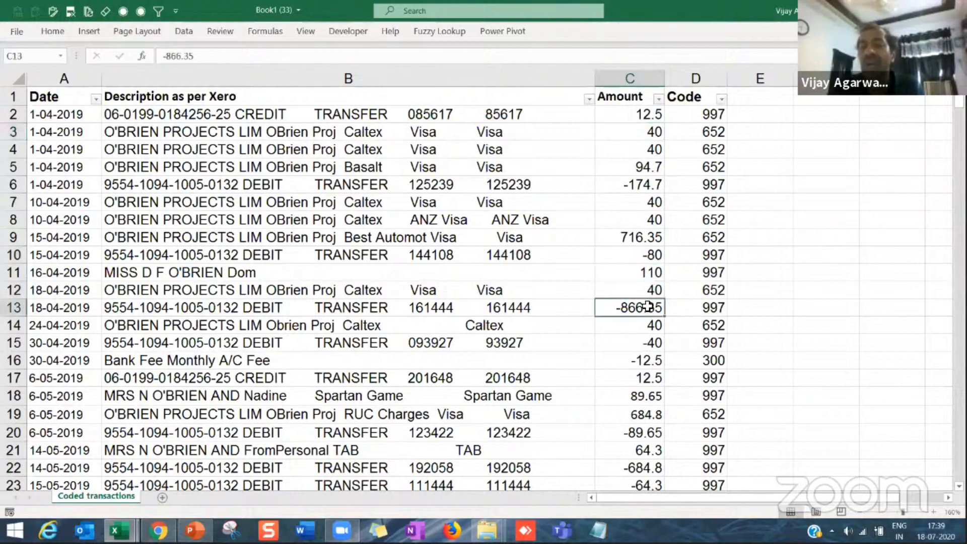
pyautogui.click(55, 39)
pyautogui.click(641, 271)
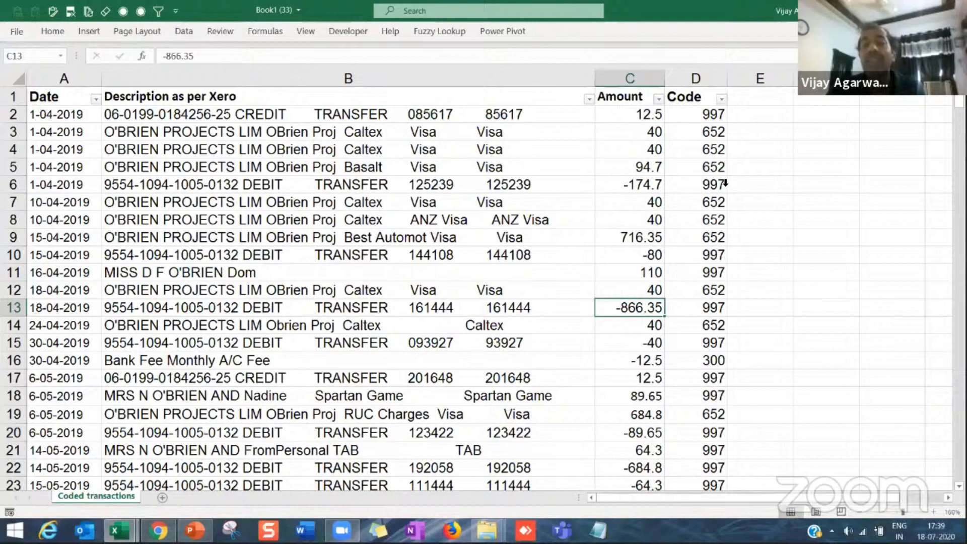
pyautogui.click(316, 186)
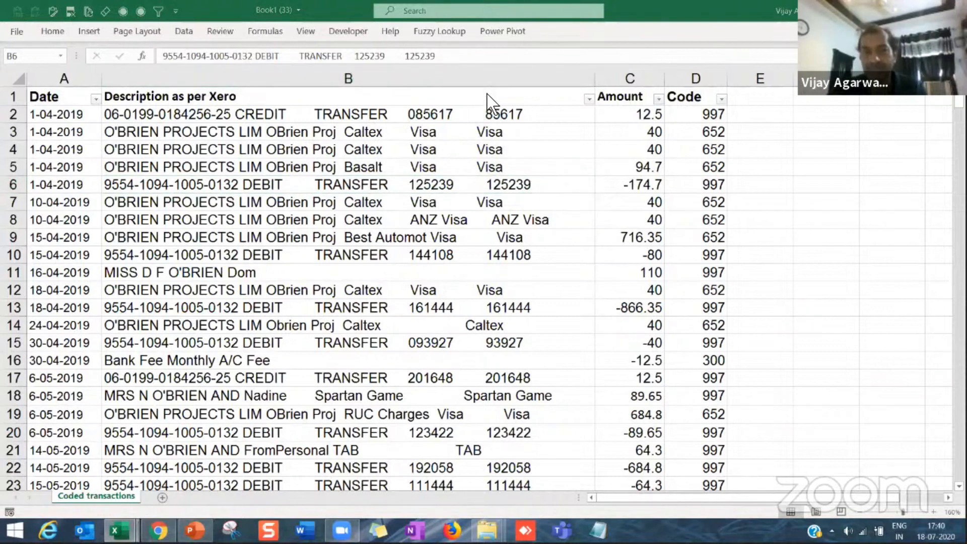
pyautogui.click(265, 294)
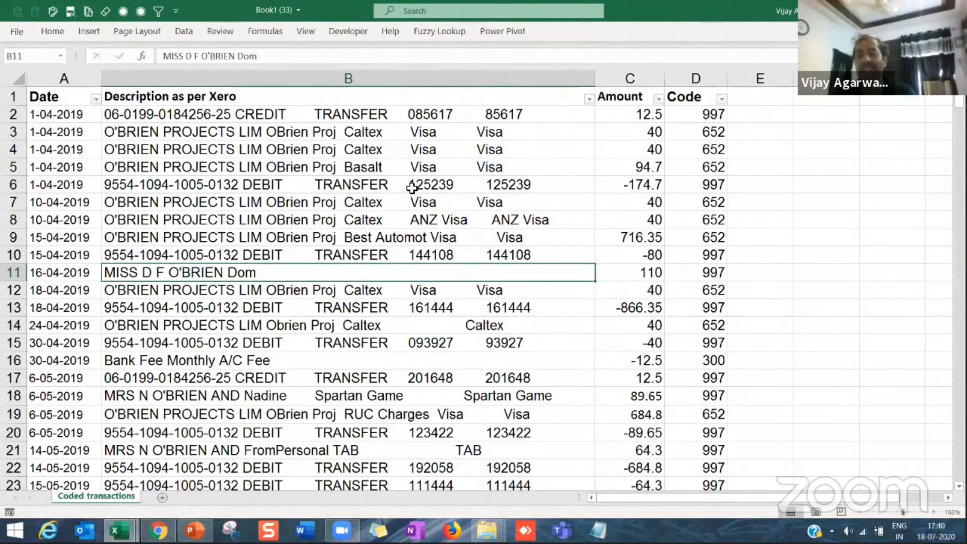
# Step: Apply the comma number style to every value in the Amount column, from C2 down to C316
pyautogui.click(625, 116)
pyautogui.press('End')
pyautogui.hotkey('shift', 'Down')
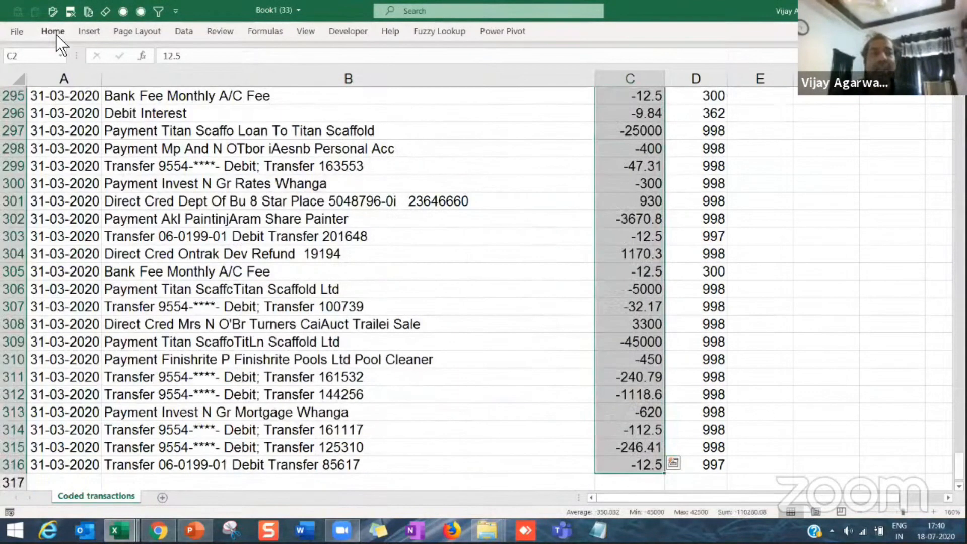
pyautogui.doubleClick(56, 36)
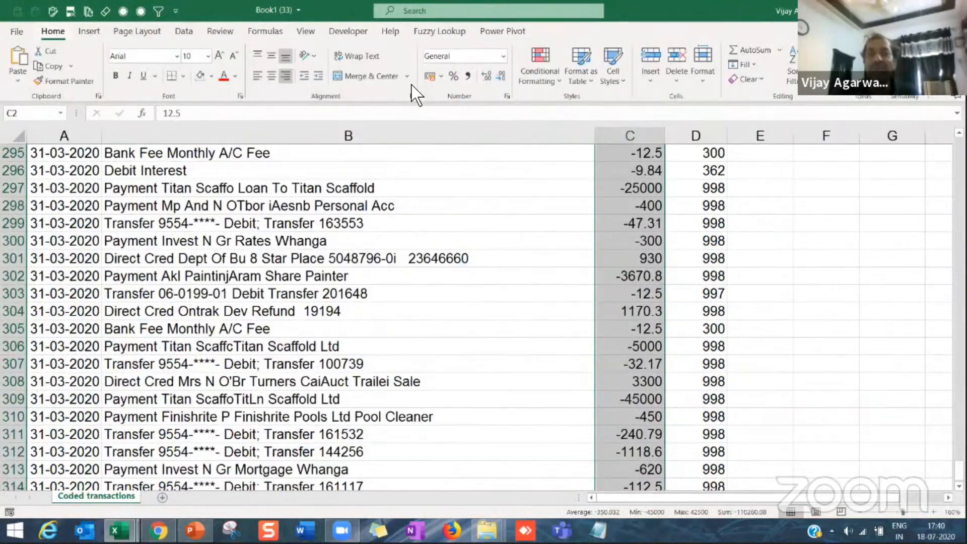
pyautogui.click(469, 78)
pyautogui.hotkey('ctrl', 'BackSpace')
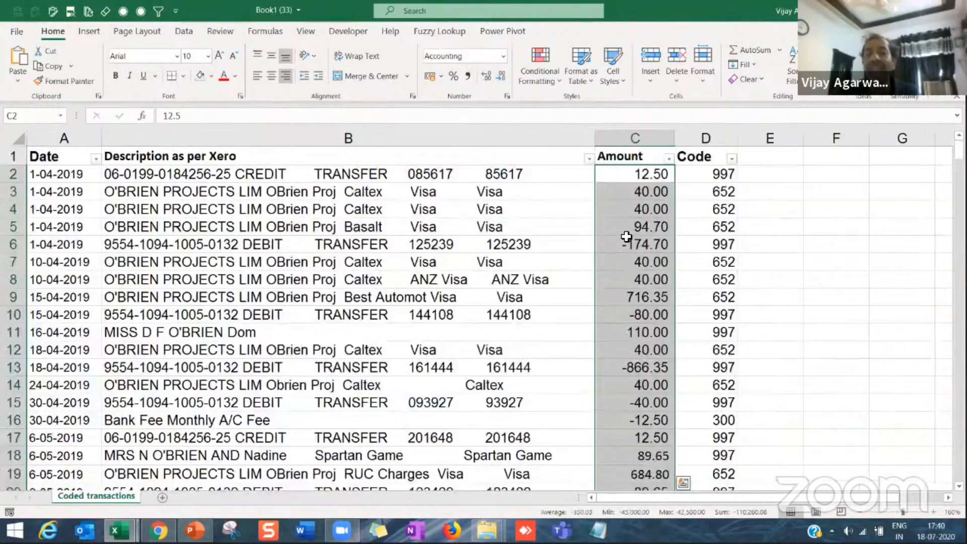
pyautogui.click(636, 227)
pyautogui.click(645, 212)
pyautogui.click(639, 177)
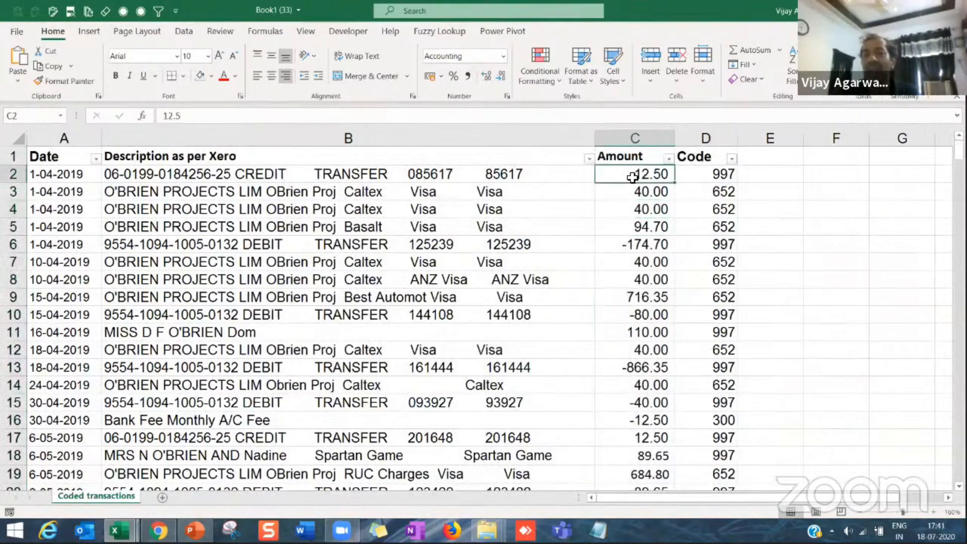
# Step: Fill the header cells A1:D1 with light blue
pyautogui.moveTo(100, 163); pyautogui.dragTo(683, 162)
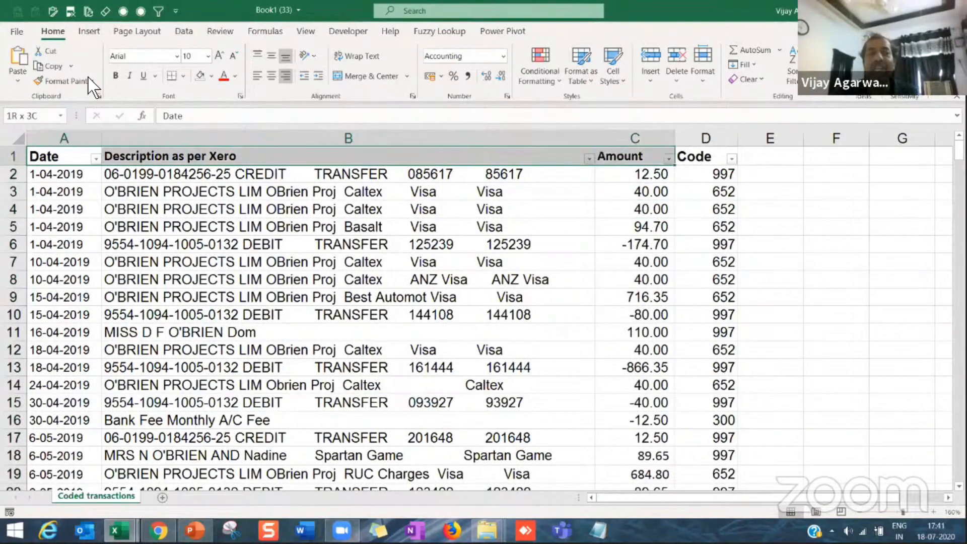
pyautogui.click(212, 76)
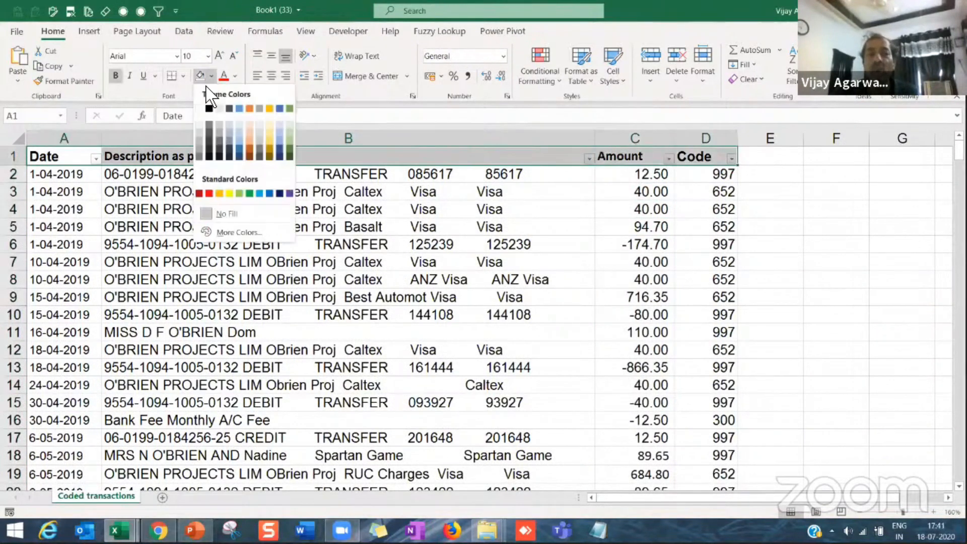
pyautogui.click(230, 193)
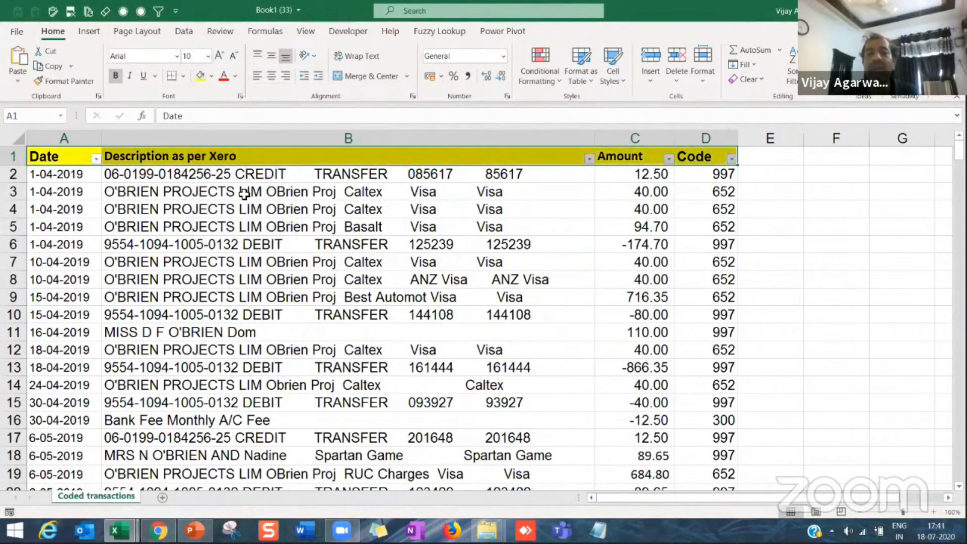
pyautogui.click(211, 75)
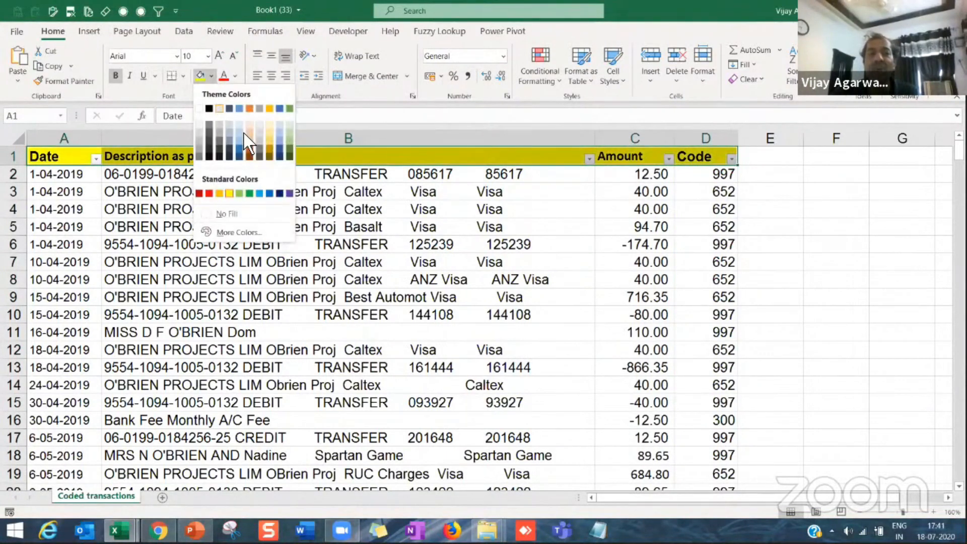
pyautogui.click(239, 133)
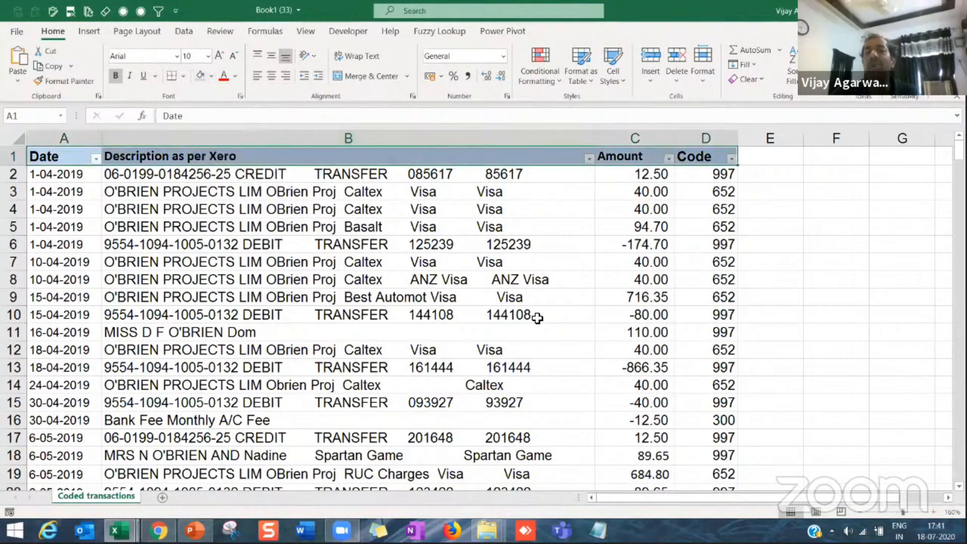
# Step: Narrow the Description as per Xero column slightly
pyautogui.click(537, 315)
pyautogui.moveTo(592, 144); pyautogui.dragTo(586, 144)
pyautogui.click(619, 176)
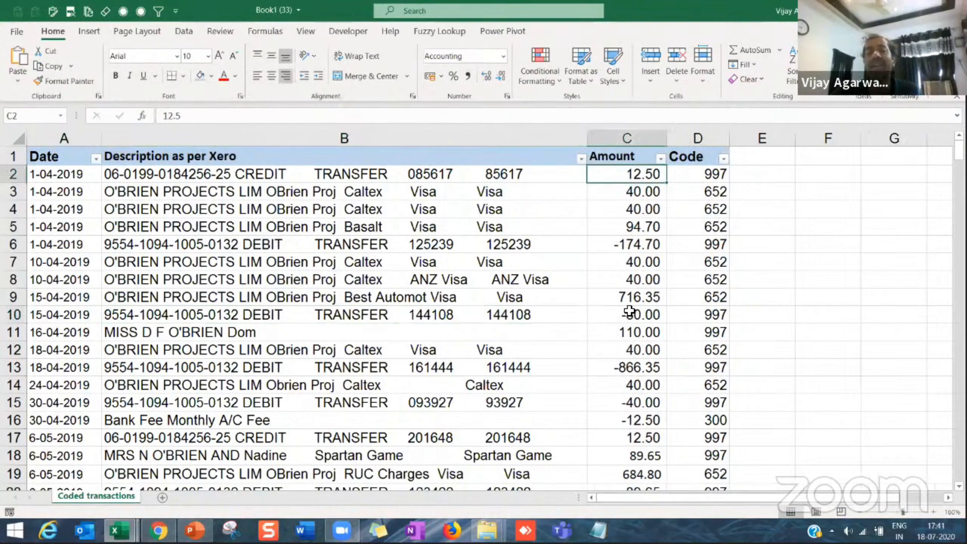
pyautogui.click(630, 313)
pyautogui.click(630, 241)
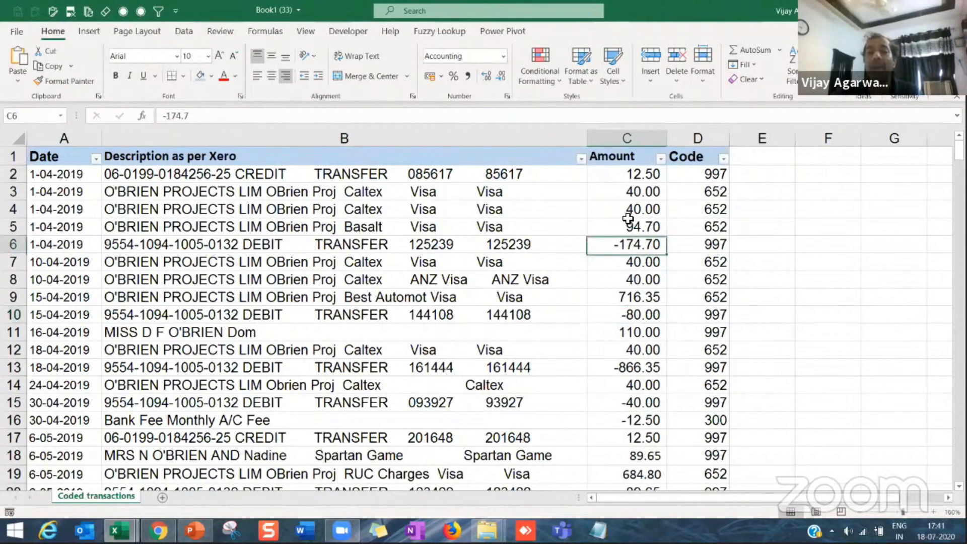
pyautogui.click(76, 162)
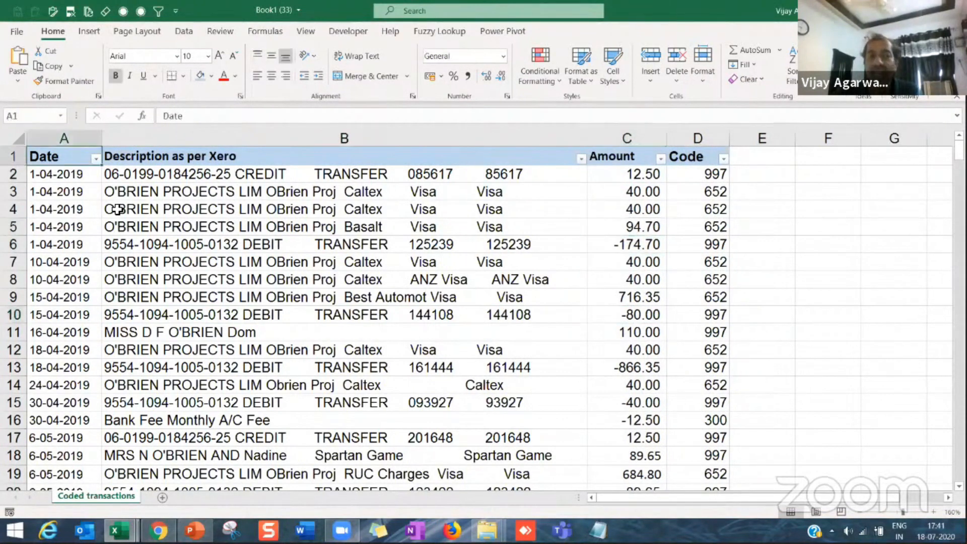
pyautogui.click(646, 280)
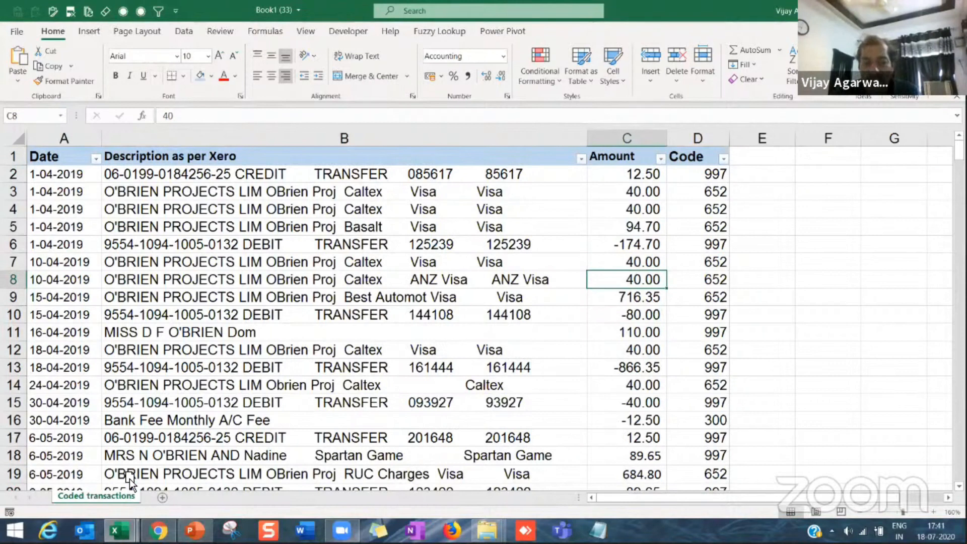
# Step: Duplicate the Coded transactions sheet and rename the copy as Working
pyautogui.click(161, 498)
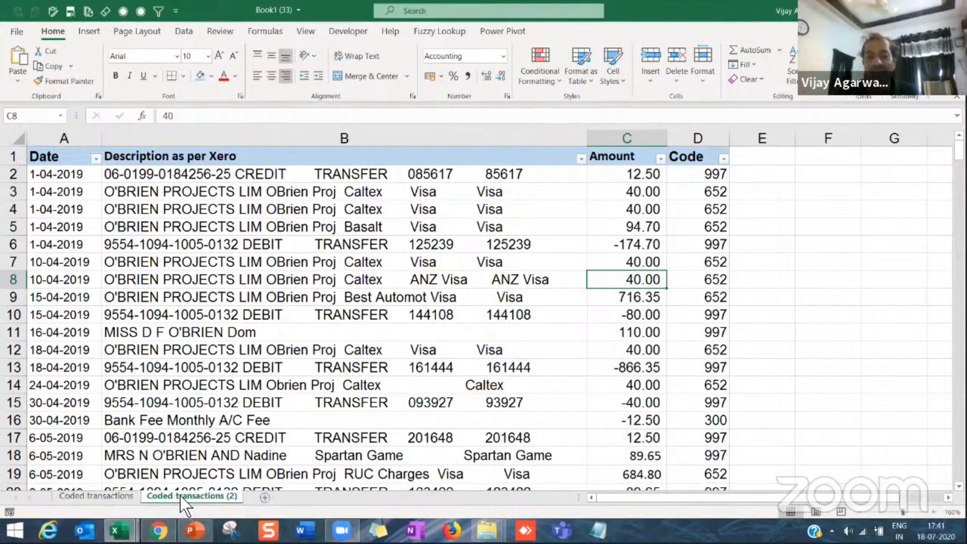
pyautogui.rightClick(185, 506)
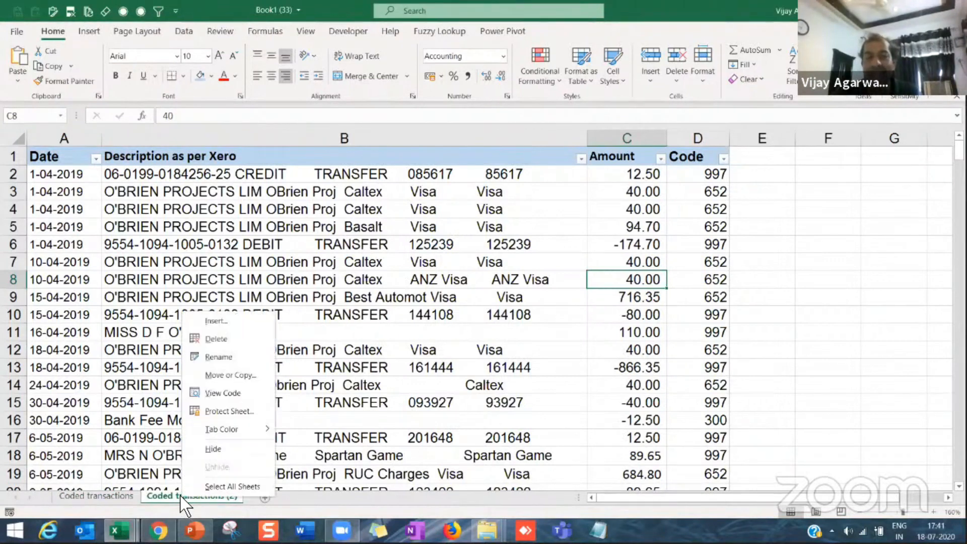
pyautogui.click(228, 361)
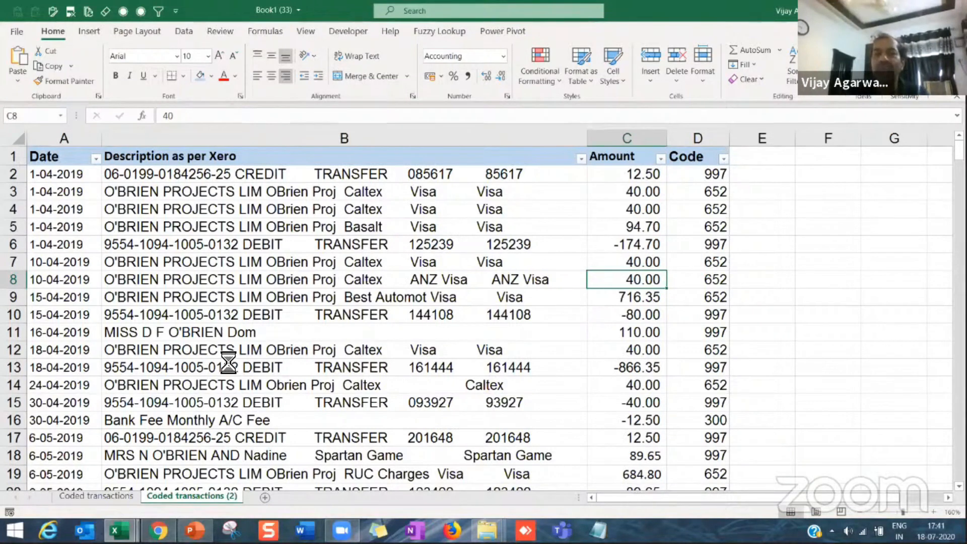
pyautogui.doubleClick(218, 497)
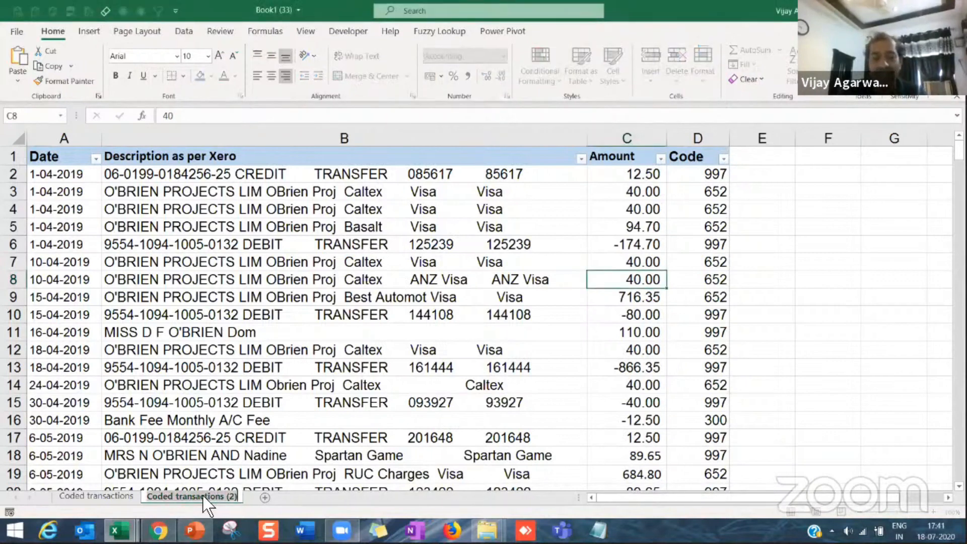
pyautogui.write('Workin')
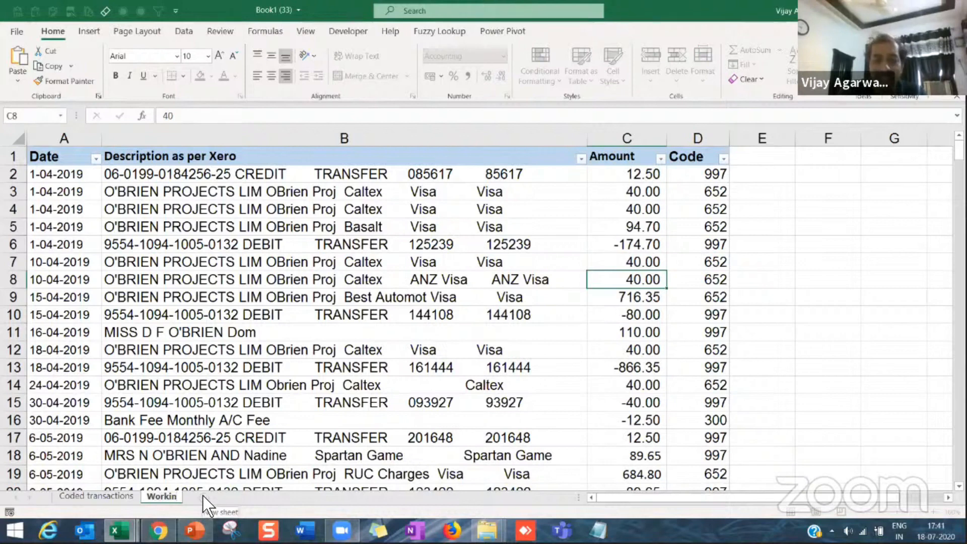
pyautogui.write('g')
pyautogui.press('Return')
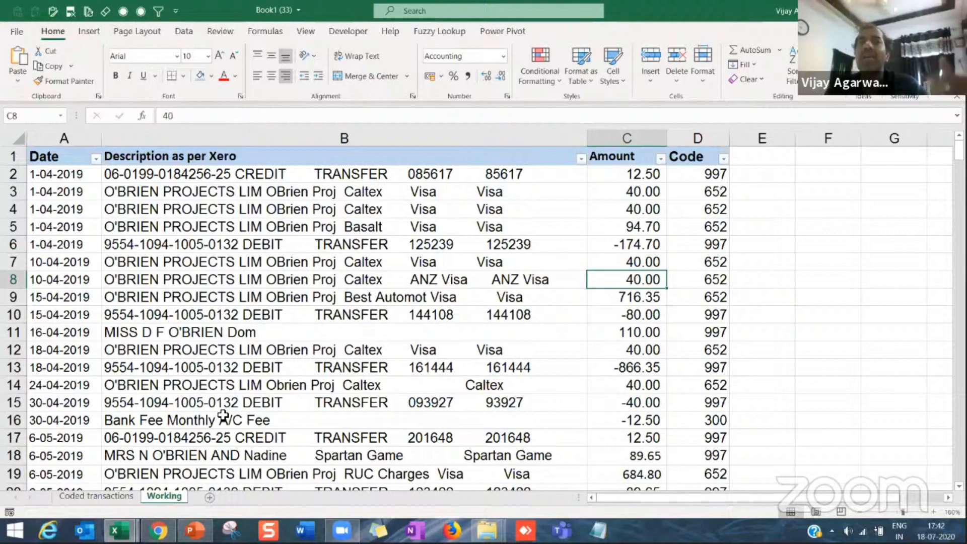
# Step: Rename the Coded transactions sheet as Original
pyautogui.click(98, 496)
pyautogui.rightClick(98, 498)
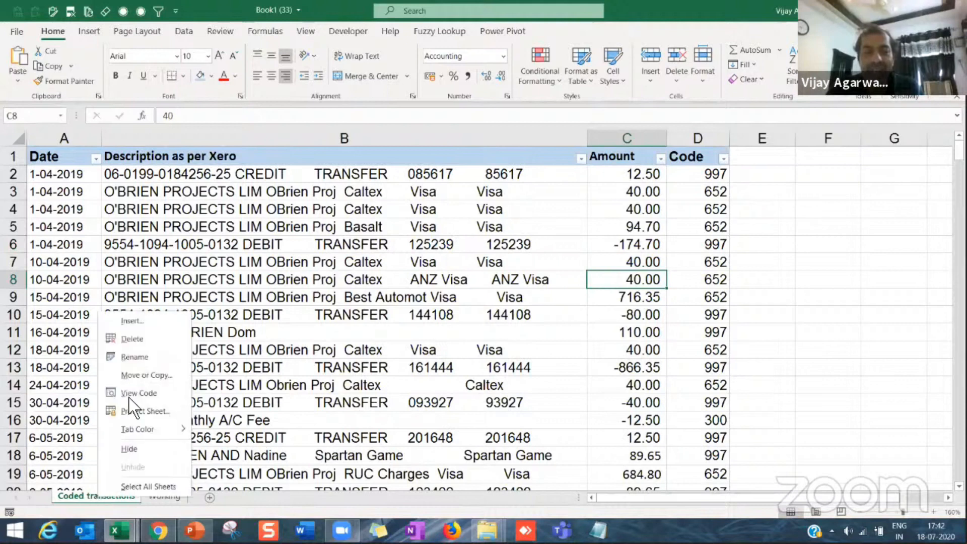
pyautogui.click(143, 362)
pyautogui.write('Original')
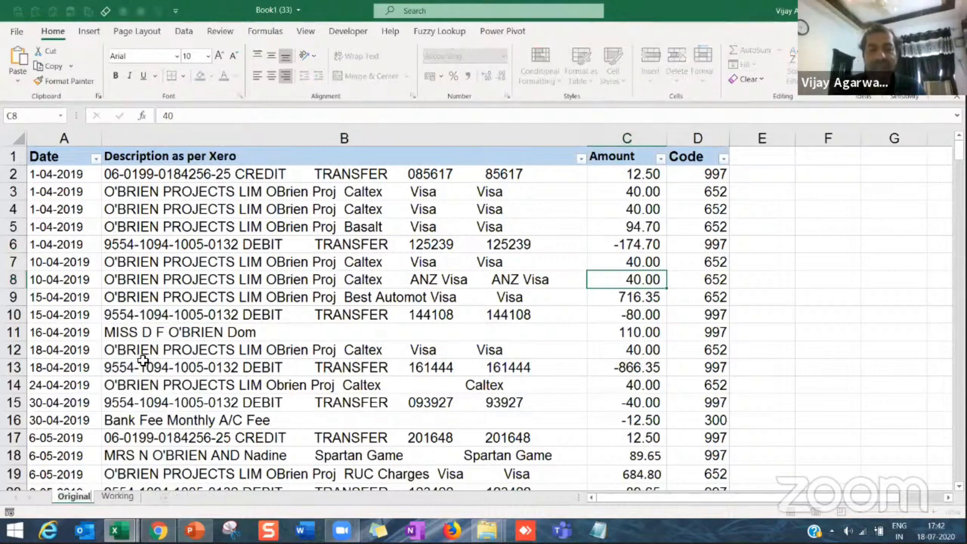
pyautogui.press('Return')
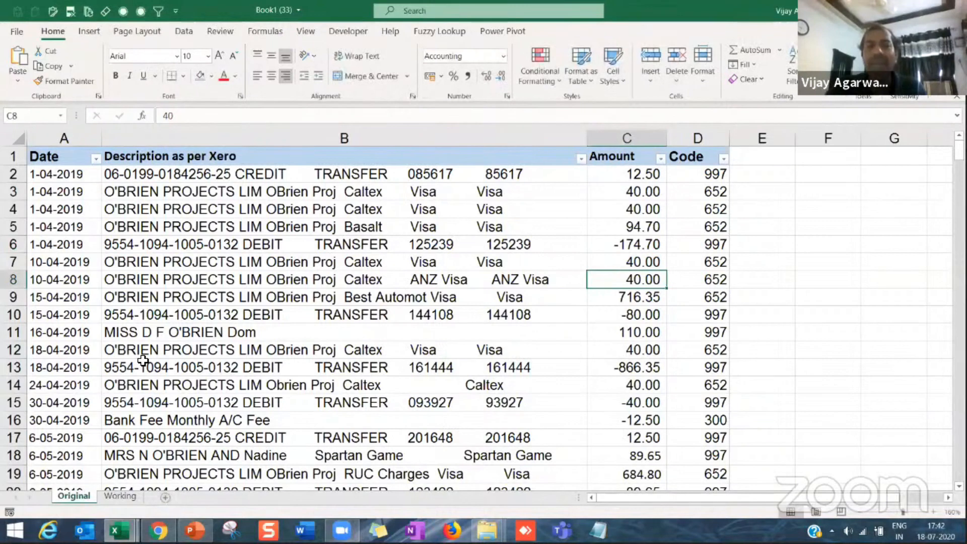
pyautogui.click(151, 335)
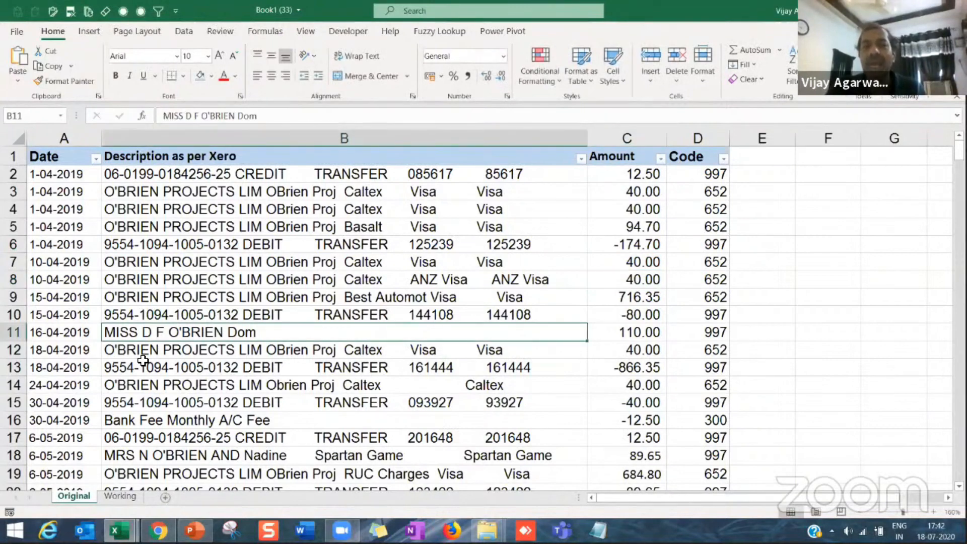
pyautogui.click(156, 259)
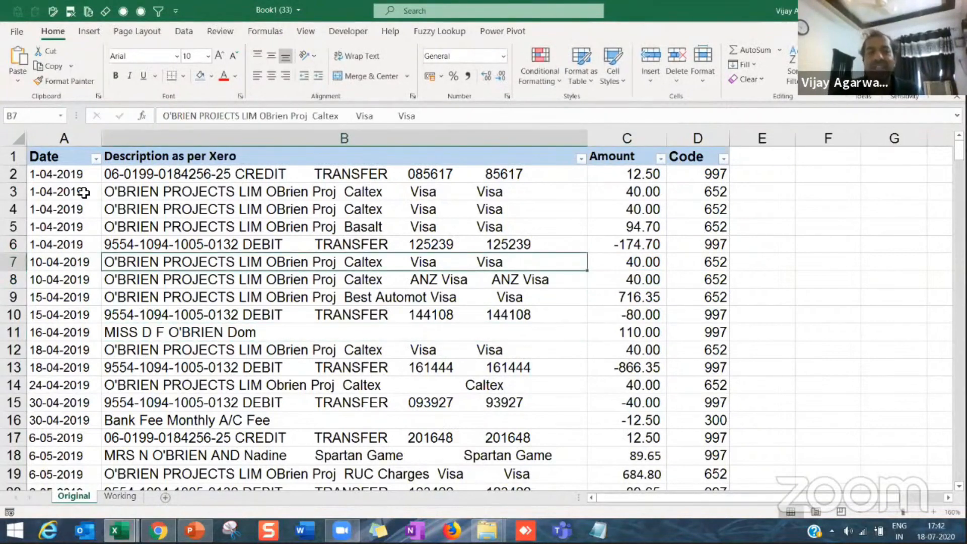
pyautogui.press('Left')
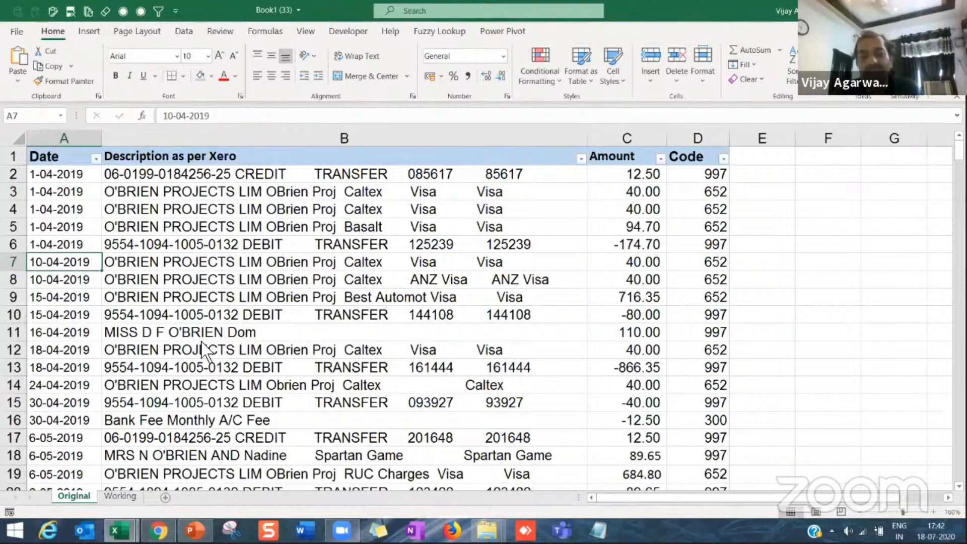
# Step: Sort the transactions on the Working sheet by Amount from smallest to largest
pyautogui.click(120, 496)
pyautogui.click(241, 356)
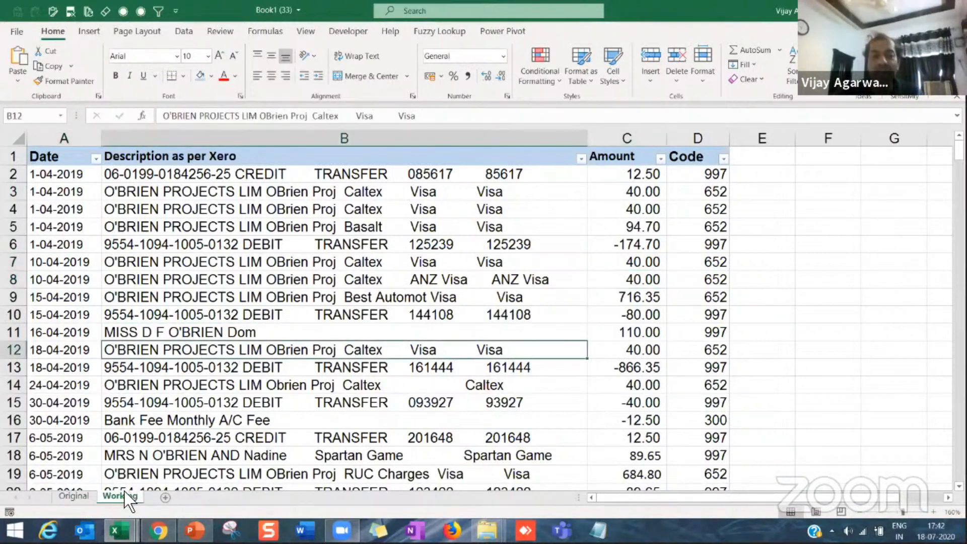
pyautogui.click(184, 33)
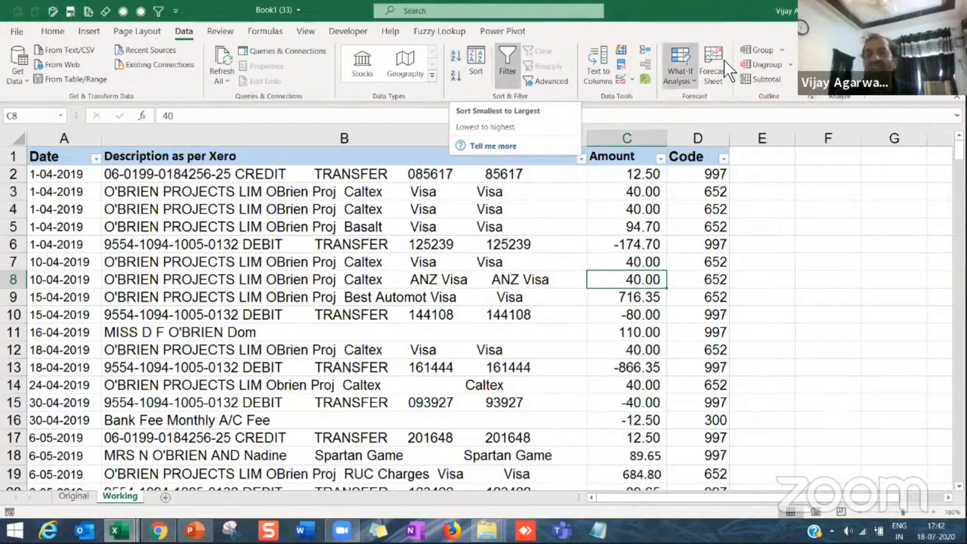
pyautogui.click(514, 238)
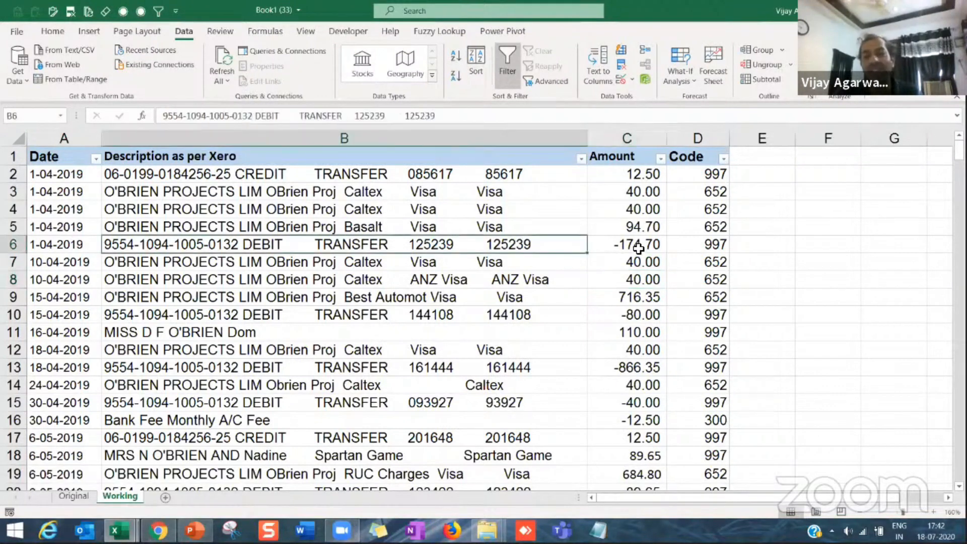
pyautogui.click(638, 248)
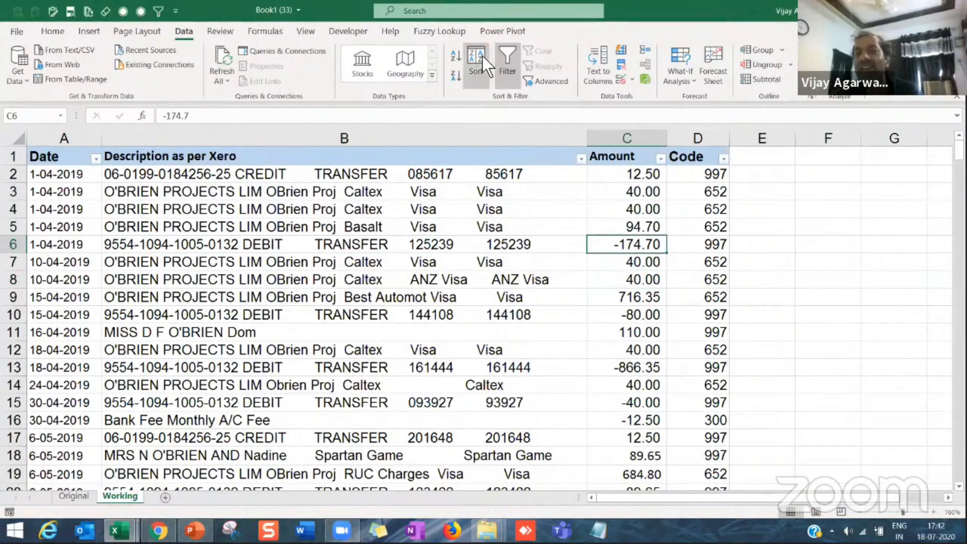
pyautogui.click(628, 331)
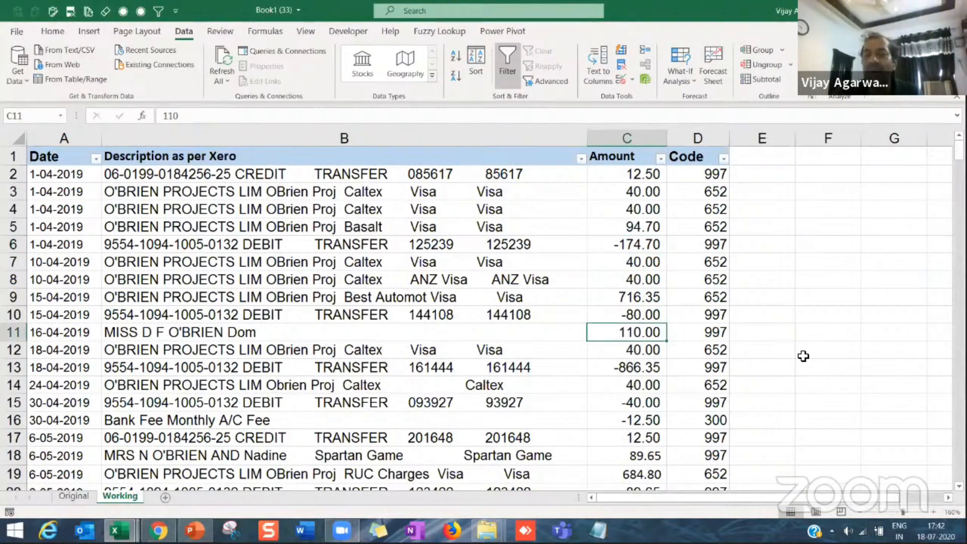
pyautogui.click(453, 58)
# Step: Examine the order of the sorted Amount column from its first value down to its last, along with the dates
pyautogui.click(636, 244)
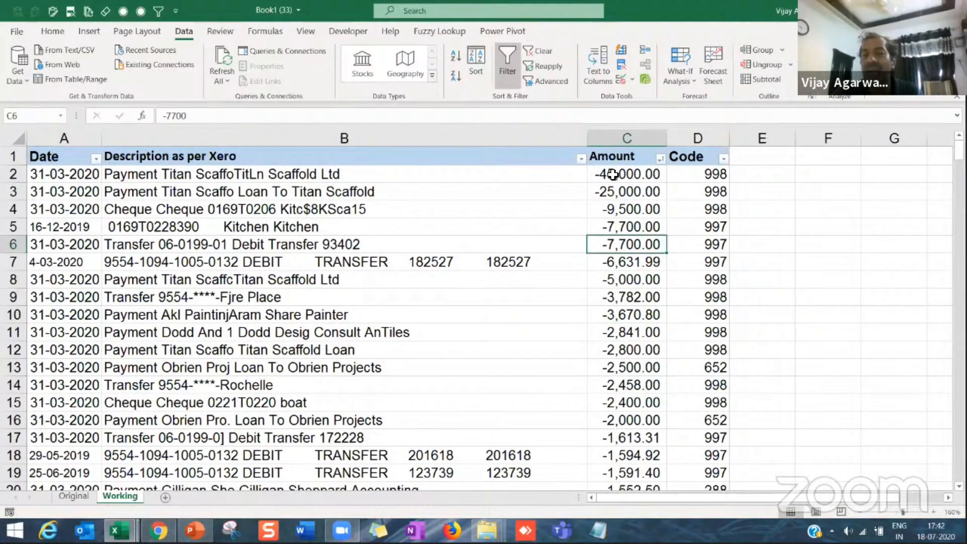
pyautogui.click(612, 174)
pyautogui.click(610, 285)
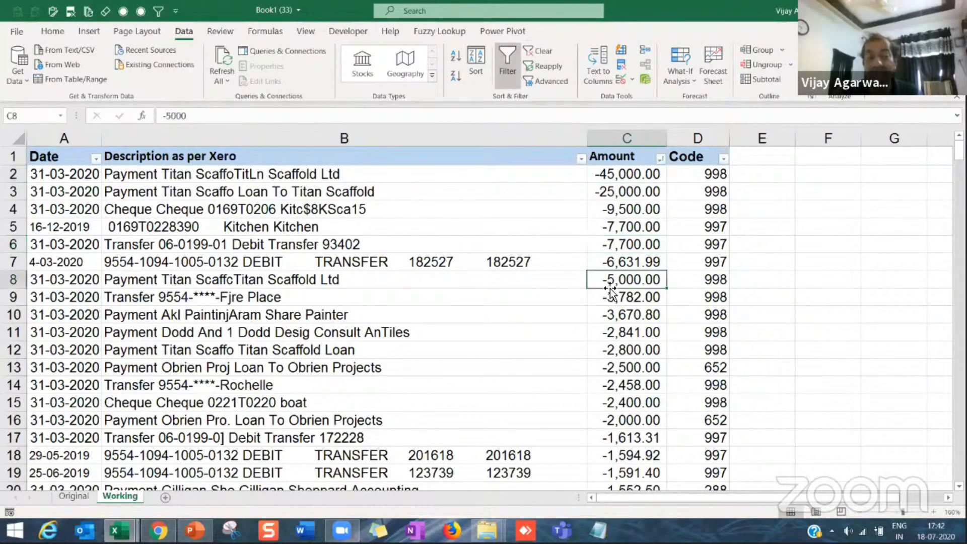
pyautogui.press('Down')
pyautogui.press('Down')
pyautogui.press('Down')
pyautogui.press('Down')
pyautogui.press('Down')
pyautogui.press('Down')
pyautogui.press('Down')
pyautogui.press('Down')
pyautogui.press('Down')
pyautogui.press('Down')
pyautogui.press('Down')
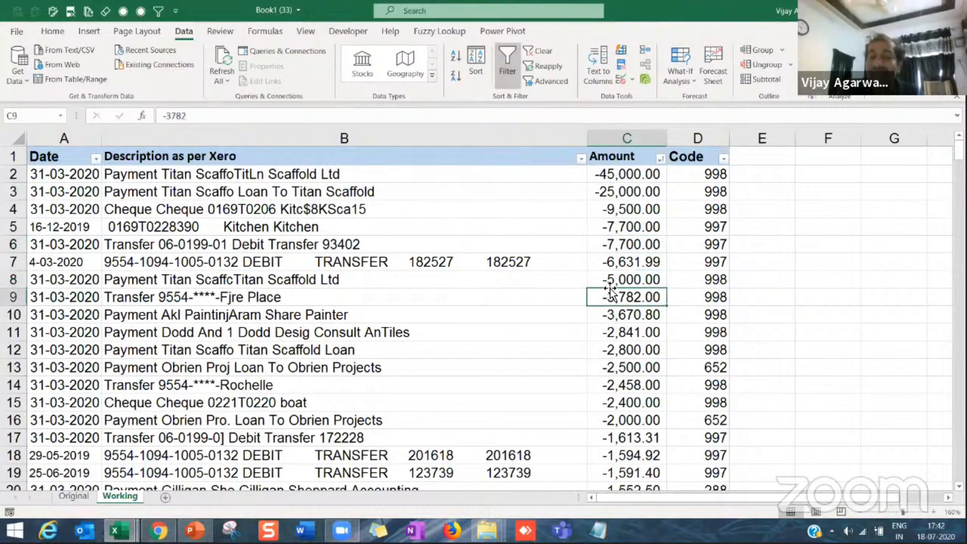
pyautogui.press('Down')
pyautogui.press('Down')
pyautogui.press('Down')
pyautogui.press('Down')
pyautogui.press('Down')
pyautogui.press('Down')
pyautogui.press('Down')
pyautogui.press('Down')
pyautogui.press('Down')
pyautogui.press('Down')
pyautogui.press('Down')
pyautogui.press('Down')
pyautogui.press('Down')
pyautogui.press('Down')
pyautogui.press('Down')
pyautogui.press('Down')
pyautogui.press('Down')
pyautogui.press('Down')
pyautogui.press('Down')
pyautogui.press('Down')
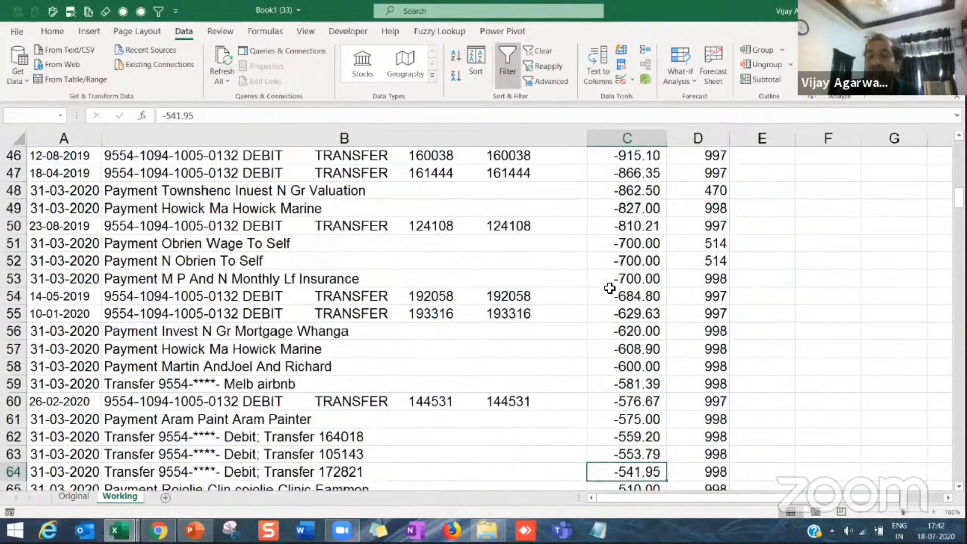
pyautogui.press('Down')
pyautogui.press('Down')
pyautogui.press('Down')
pyautogui.press('Down')
pyautogui.press('Down')
pyautogui.press('Down')
pyautogui.press('Down')
pyautogui.press('Down')
pyautogui.press('Down')
pyautogui.press('Down')
pyautogui.press('Down')
pyautogui.press('Down')
pyautogui.press('Down')
pyautogui.press('Down')
pyautogui.press('Down')
pyautogui.press('Down')
pyautogui.hotkey('ctrl', 'Down')
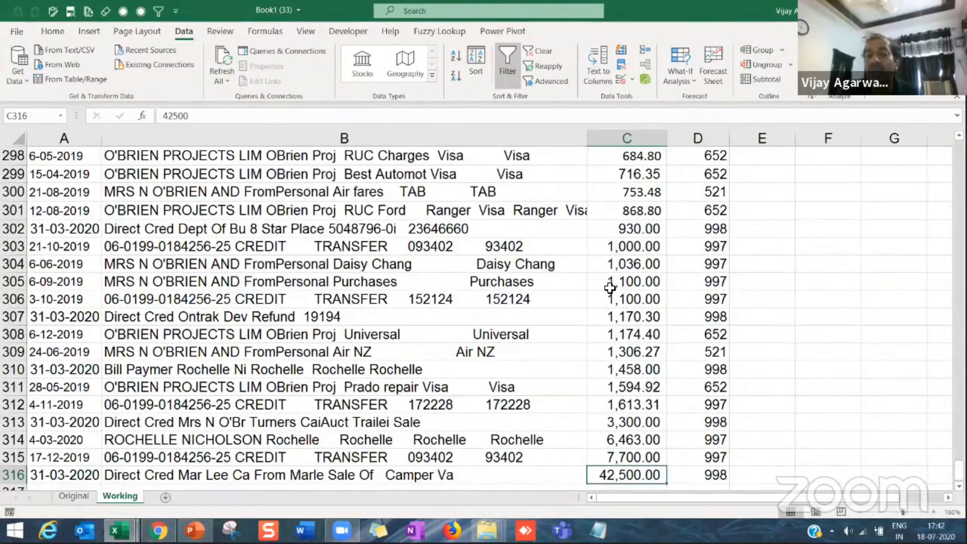
pyautogui.hotkey('ctrl', 'Up')
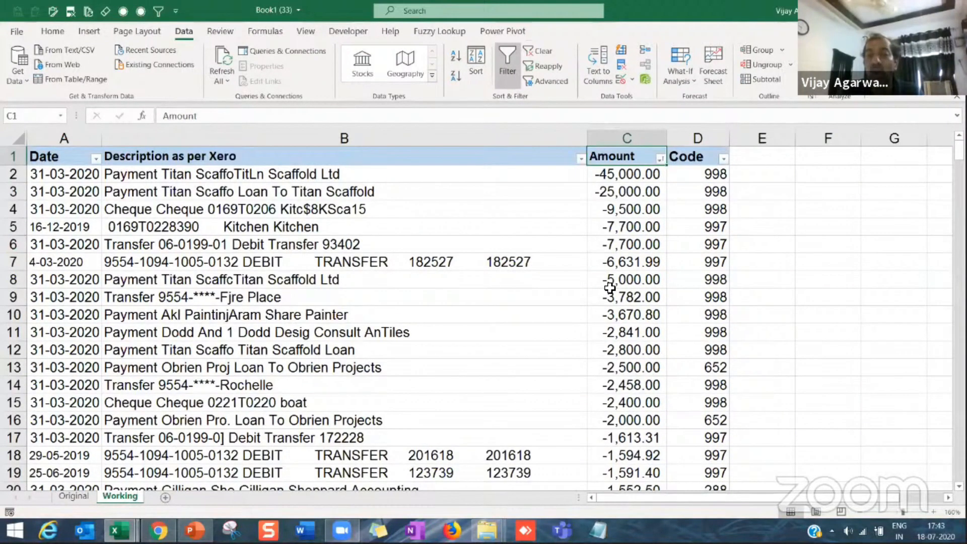
pyautogui.press('Down')
pyautogui.press('Down')
pyautogui.press('Down')
pyautogui.press('Down')
pyautogui.press('Down')
pyautogui.press('Down')
pyautogui.press('Down')
pyautogui.press('Down')
pyautogui.press('Down')
pyautogui.press('Down')
pyautogui.press('Down')
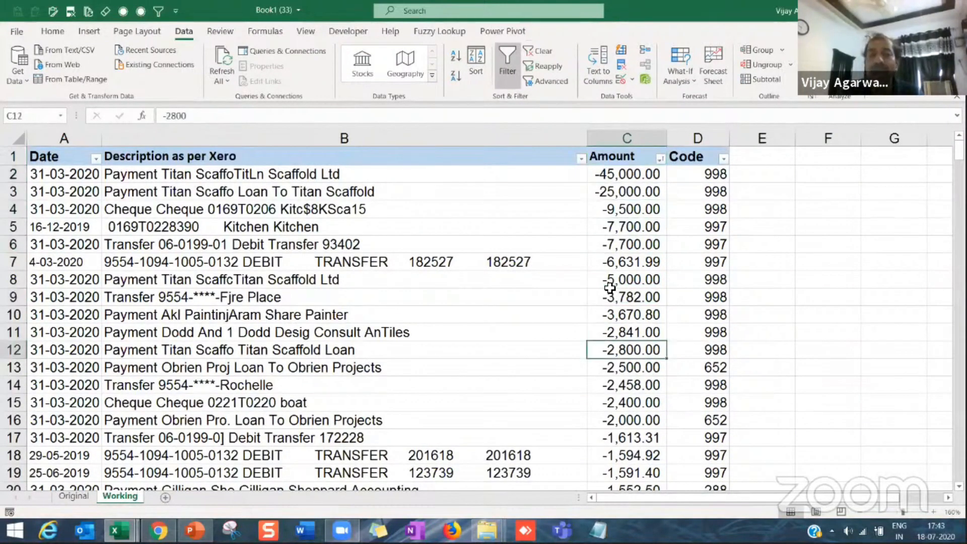
pyautogui.press('Left')
pyautogui.press('Left')
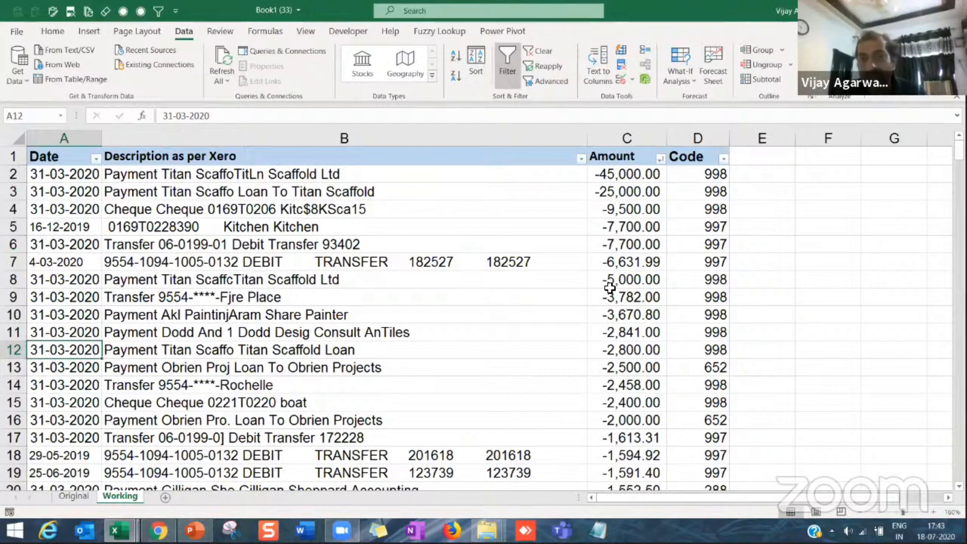
# Step: Undo the Amount sort on the Working sheet
pyautogui.hotkey('ctrl', 'z')
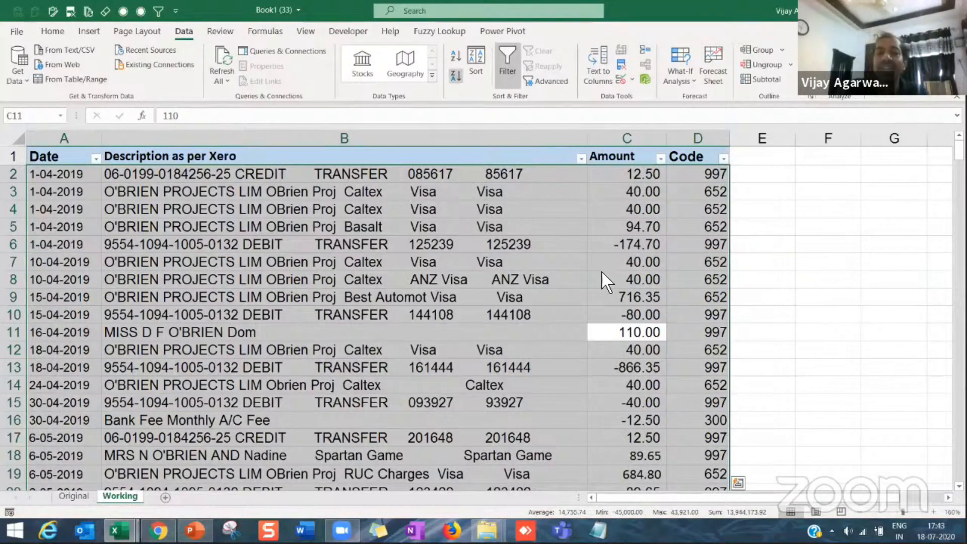
pyautogui.click(79, 210)
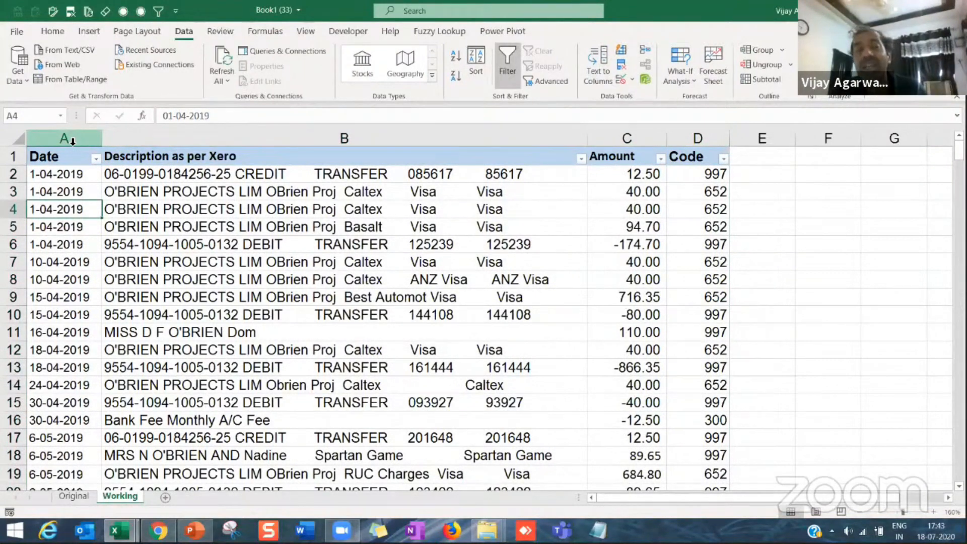
# Step: Insert a new column before Date on the Working sheet and head it Serial No
pyautogui.click(73, 142)
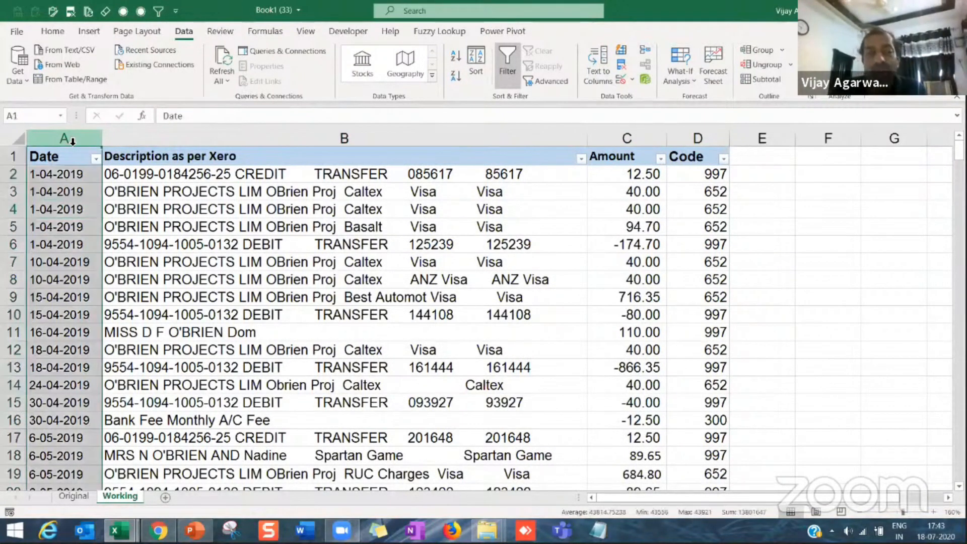
pyautogui.rightClick(73, 142)
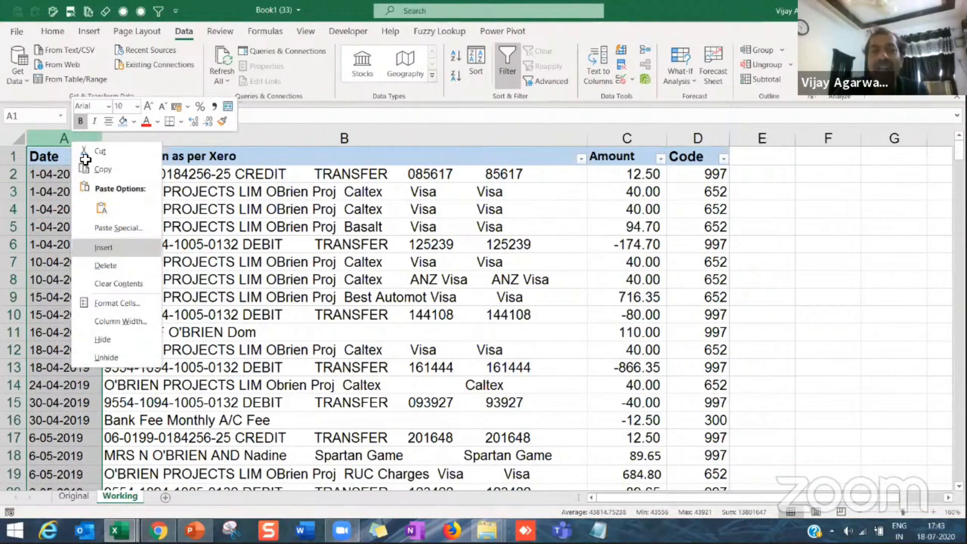
pyautogui.press('i')
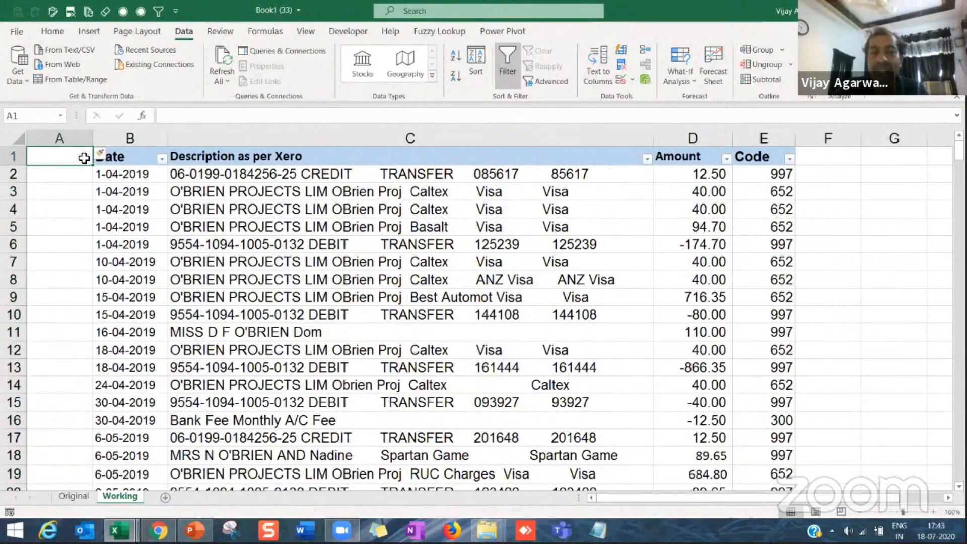
pyautogui.write('Serial No.')
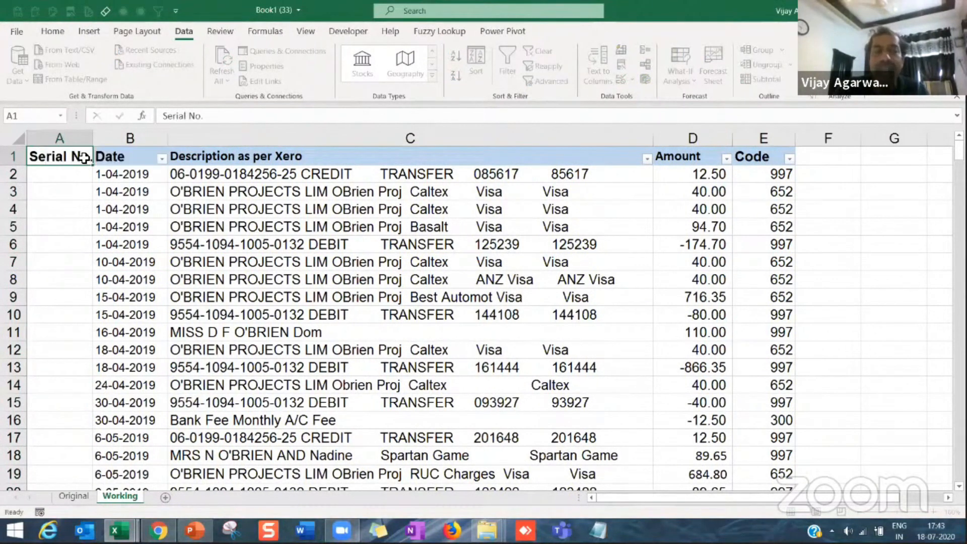
pyautogui.press('Return')
# Step: Fill only the Serial No. header cell A1 with light orange, undoing any fill applied to A2
pyautogui.click(52, 32)
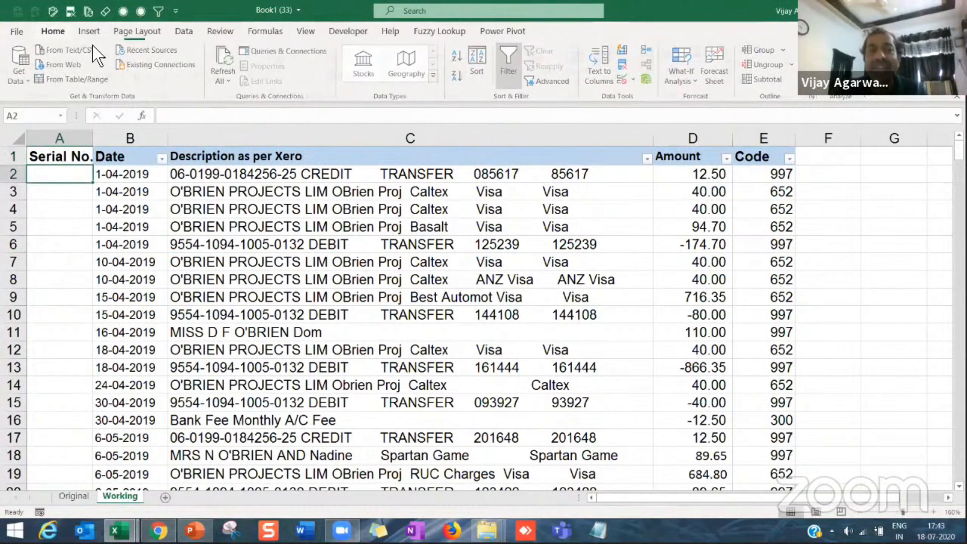
pyautogui.click(211, 77)
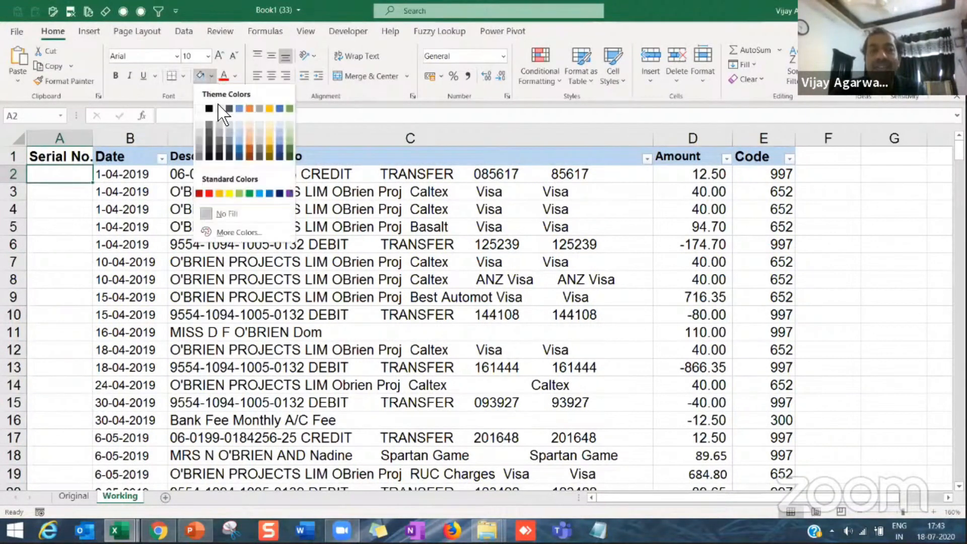
pyautogui.click(253, 130)
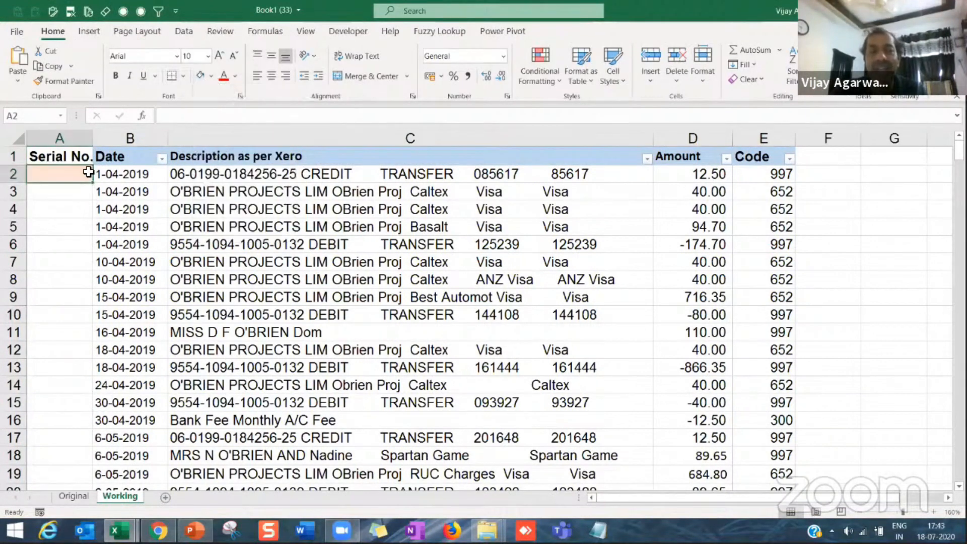
pyautogui.click(87, 156)
pyautogui.hotkey('ctrl', 'z')
pyautogui.click(88, 158)
pyautogui.click(201, 76)
# Step: Number the transactions in the Serial No. column by entering 1 and 2 from A2 and extending the series down the data
pyautogui.click(74, 180)
pyautogui.write('1')
pyautogui.press('Return')
pyautogui.write('2')
pyautogui.press('Return')
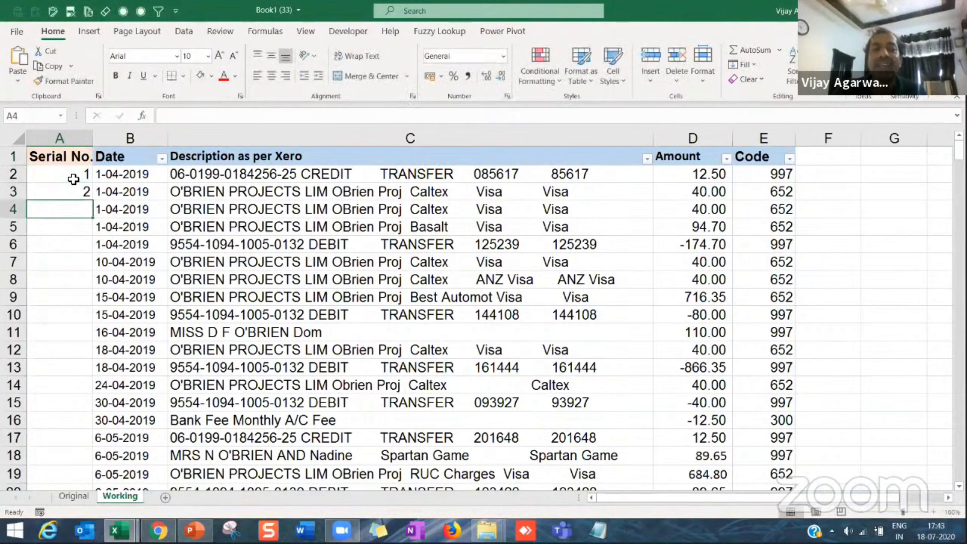
pyautogui.moveTo(74, 179); pyautogui.dragTo(74, 192)
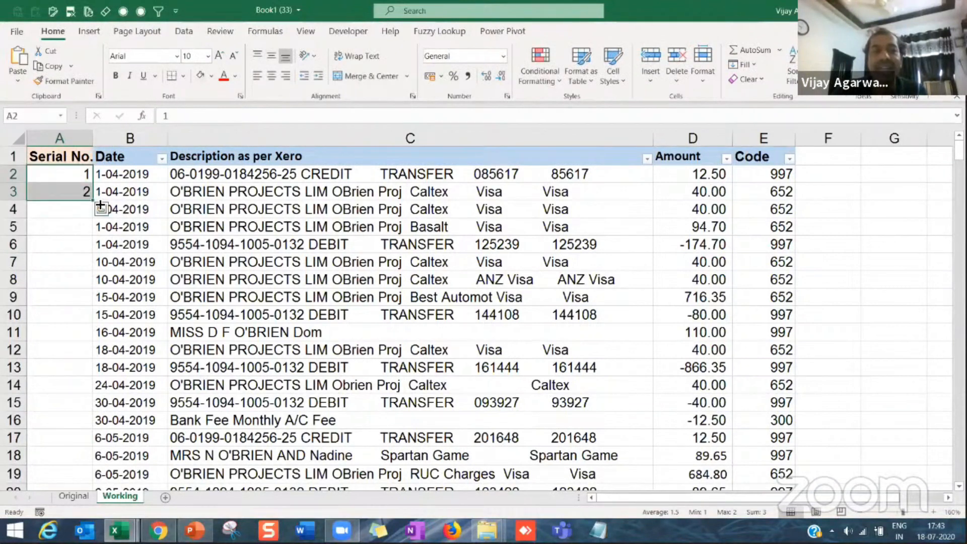
pyautogui.hotkey('ctrl', 'shift', 'Down')
pyautogui.click(67, 259)
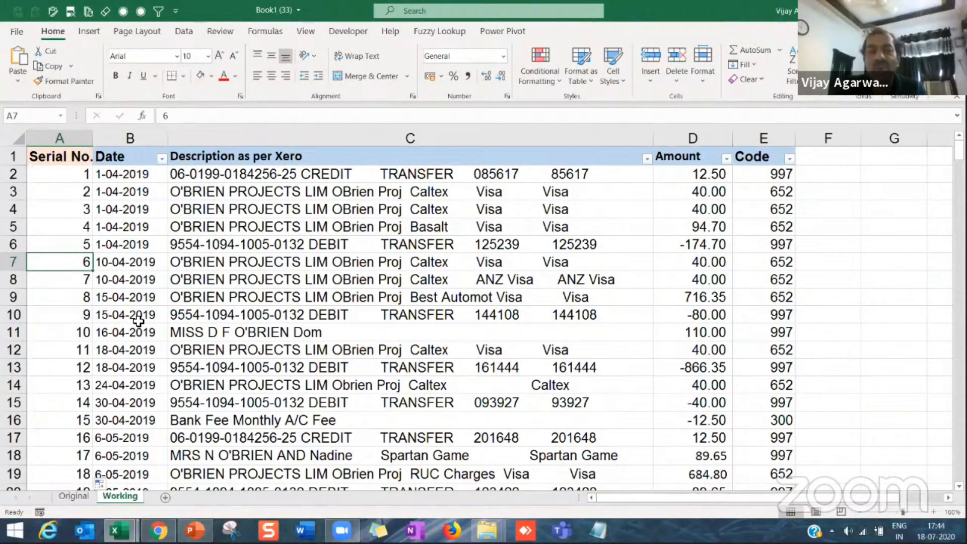
pyautogui.click(50, 352)
# Step: Sort the serial-numbered transactions by Amount from smallest to largest, keeping each serial number with its row
pyautogui.click(719, 320)
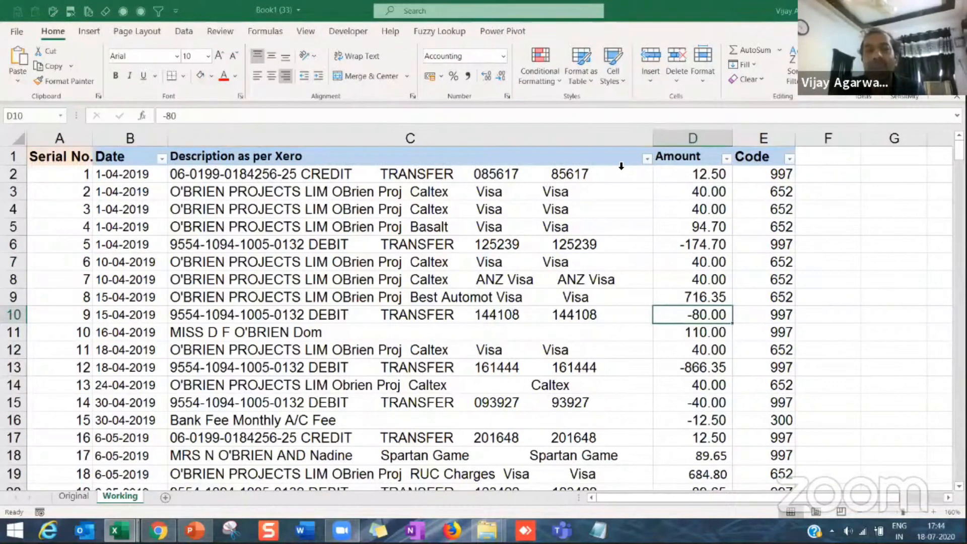
pyautogui.click(186, 33)
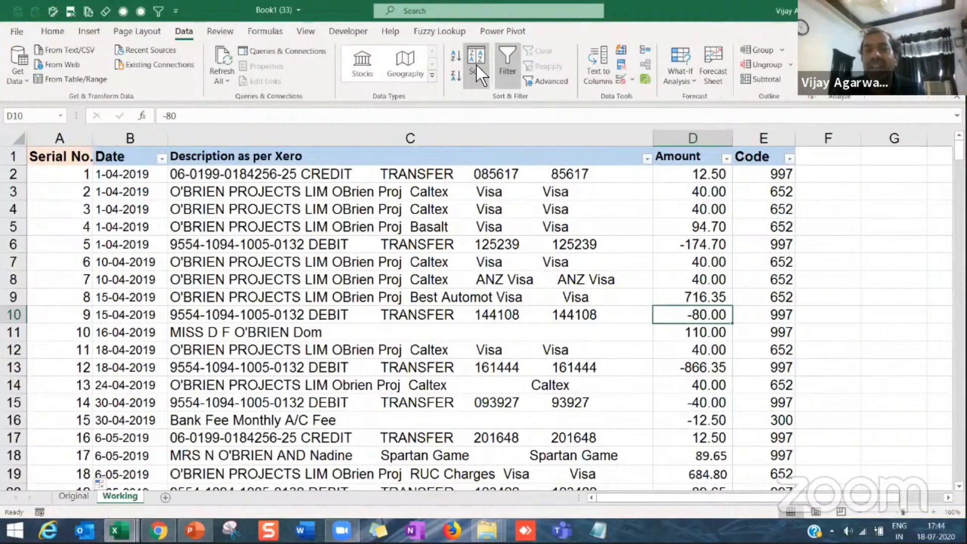
pyautogui.click(452, 58)
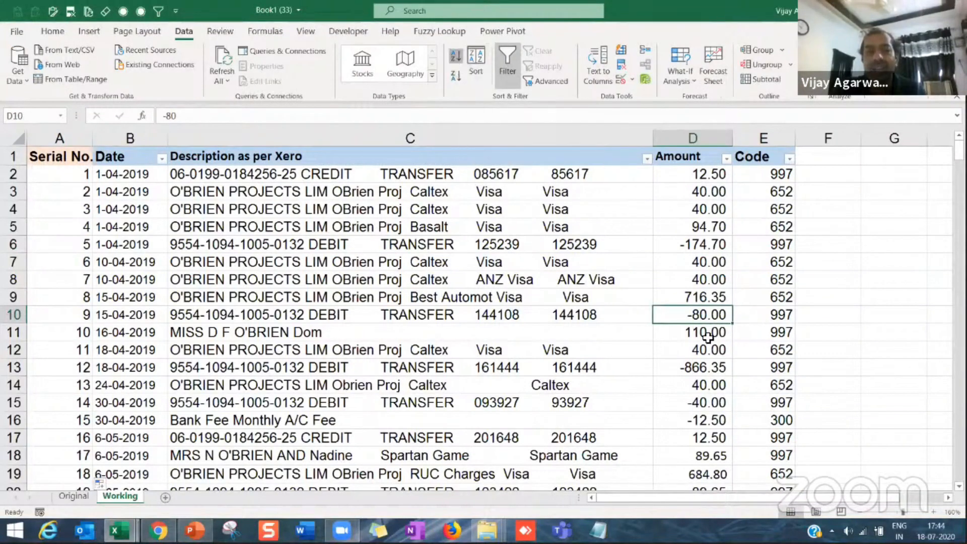
pyautogui.click(85, 176)
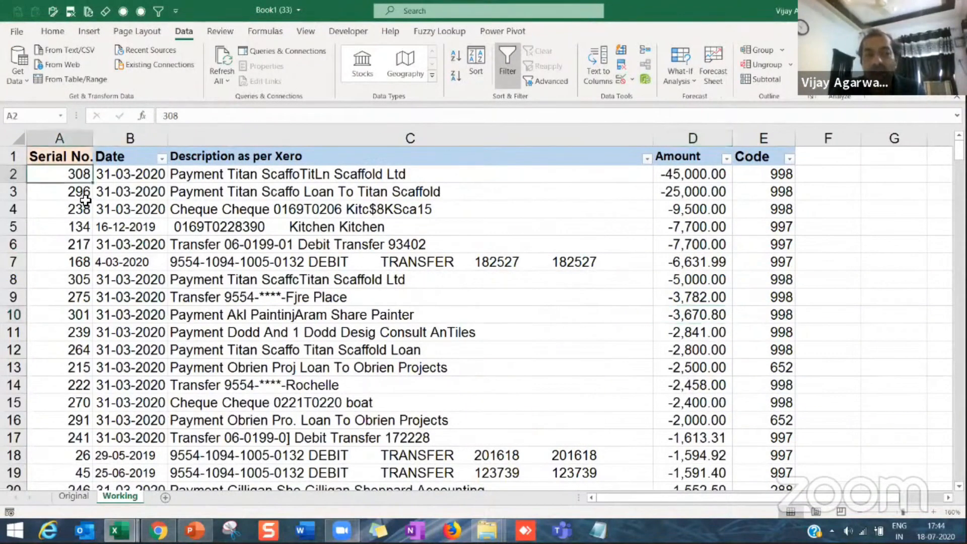
# Step: Sort the Working sheet's transactions by Date from oldest to newest
pyautogui.click(85, 319)
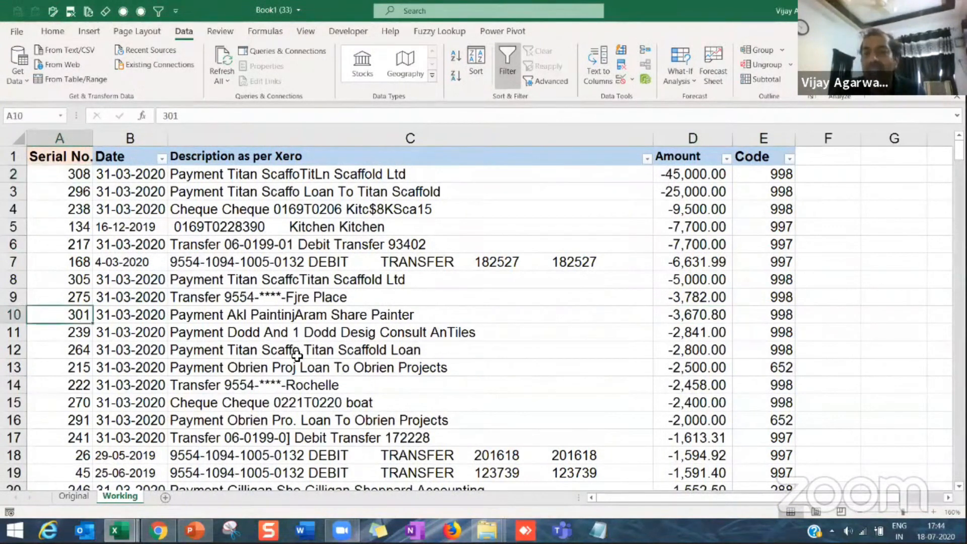
pyautogui.click(134, 246)
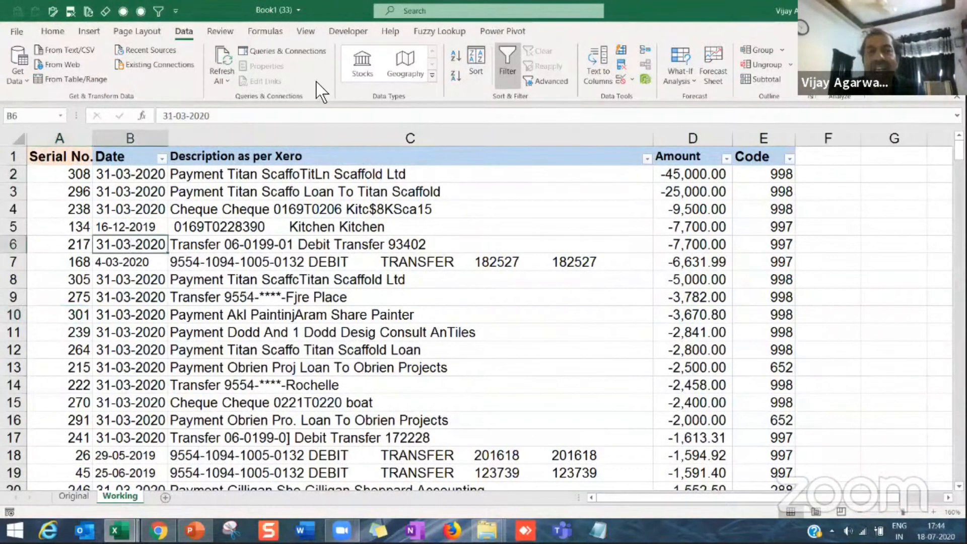
pyautogui.click(456, 59)
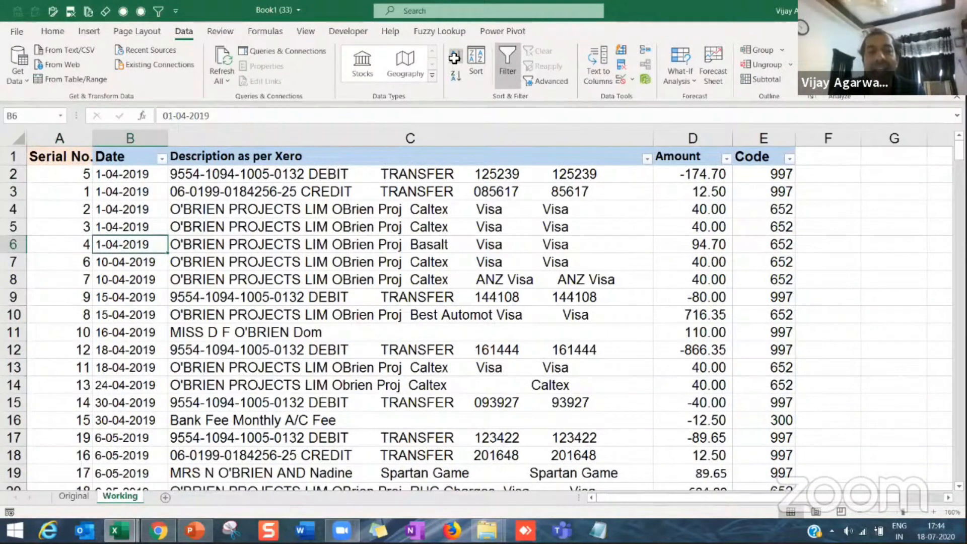
# Step: Restore the transactions' original order by sorting them by Serial No. from smallest to largest
pyautogui.click(75, 178)
pyautogui.click(79, 200)
pyautogui.click(73, 267)
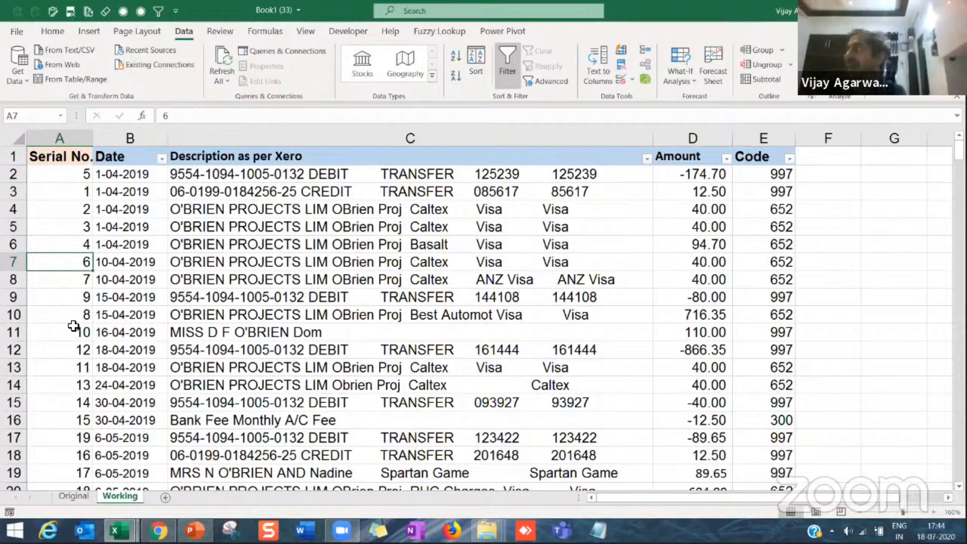
pyautogui.click(80, 285)
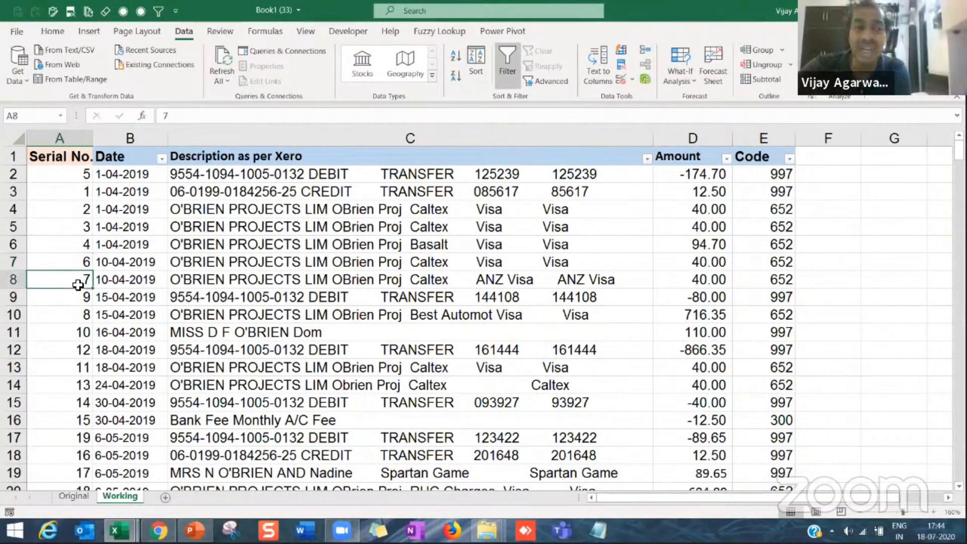
pyautogui.click(75, 260)
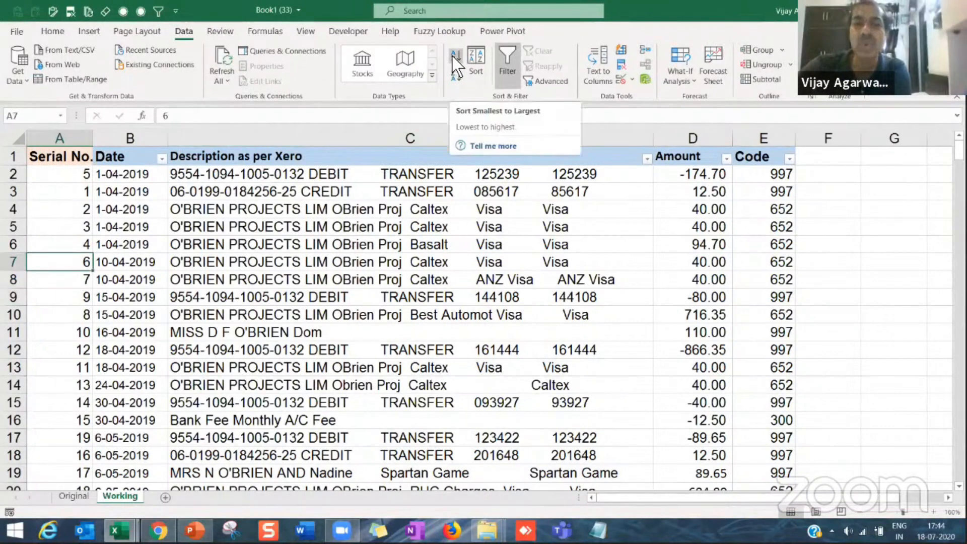
pyautogui.click(455, 59)
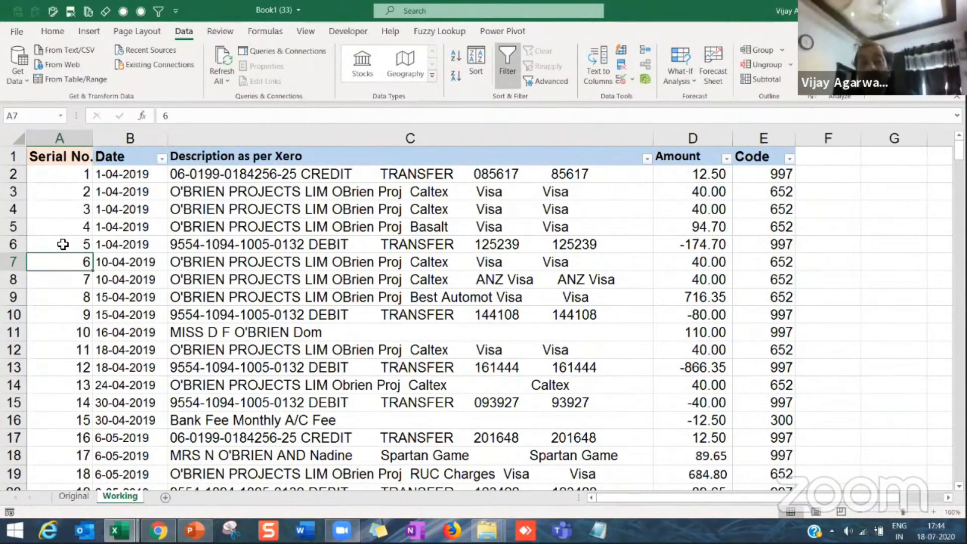
pyautogui.click(88, 211)
pyautogui.click(87, 175)
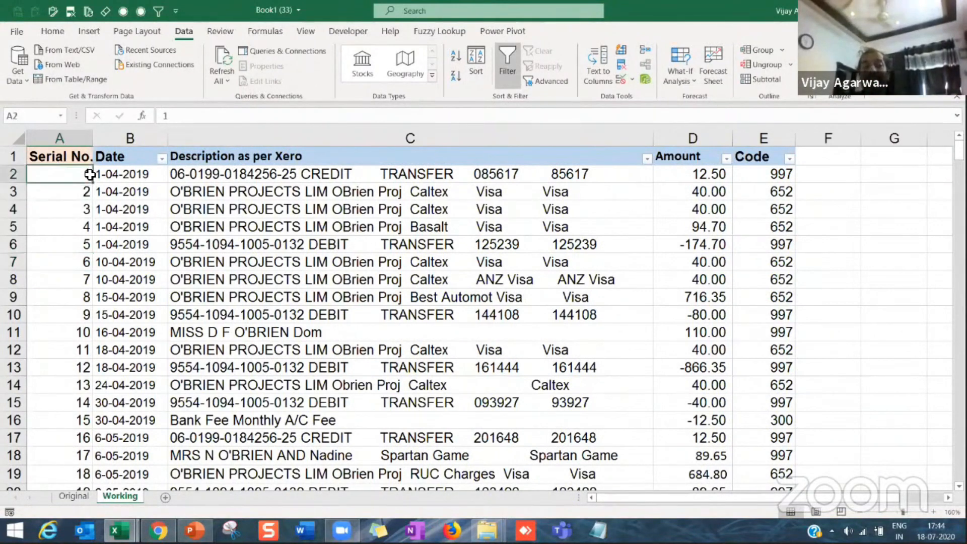
# Step: Add a column headed Helper in F1, directly after the Code column
pyautogui.click(689, 196)
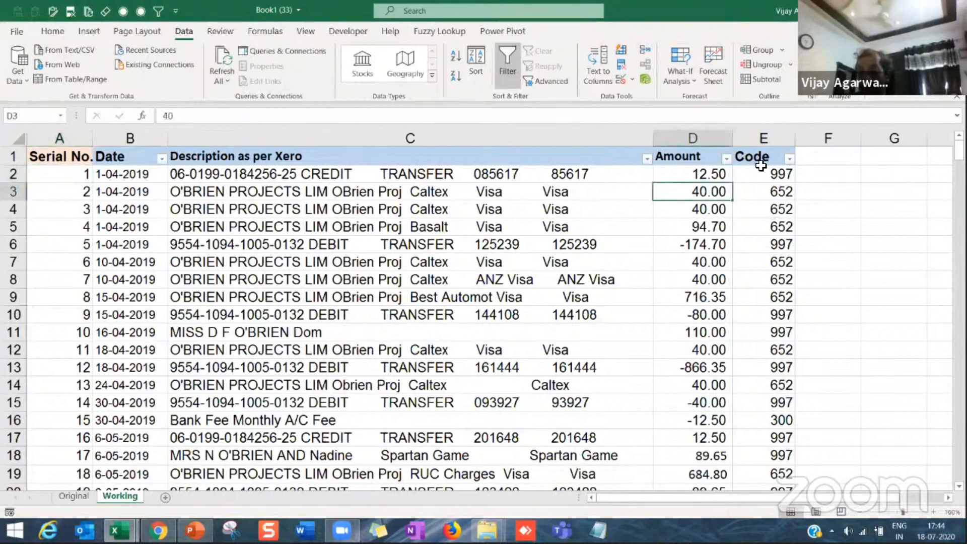
pyautogui.click(820, 156)
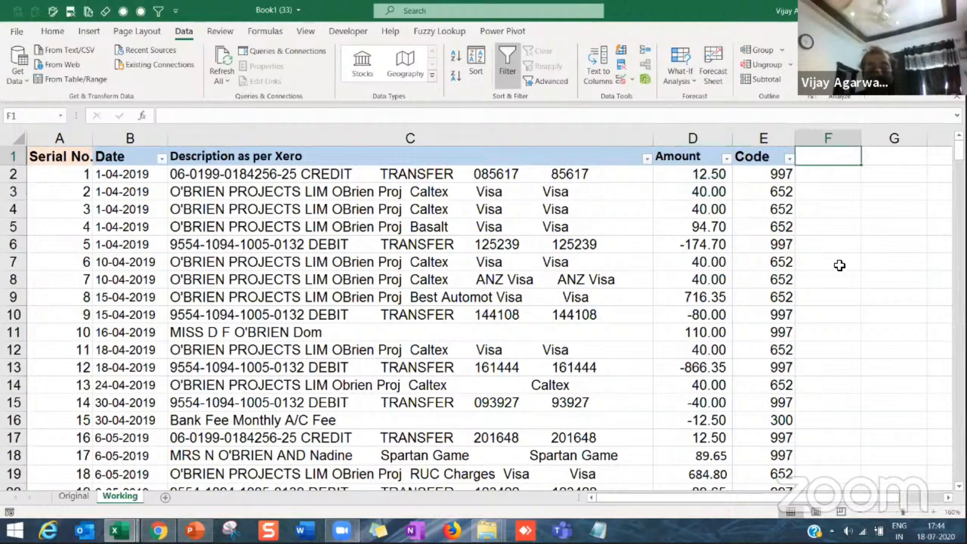
pyautogui.write('Hel')
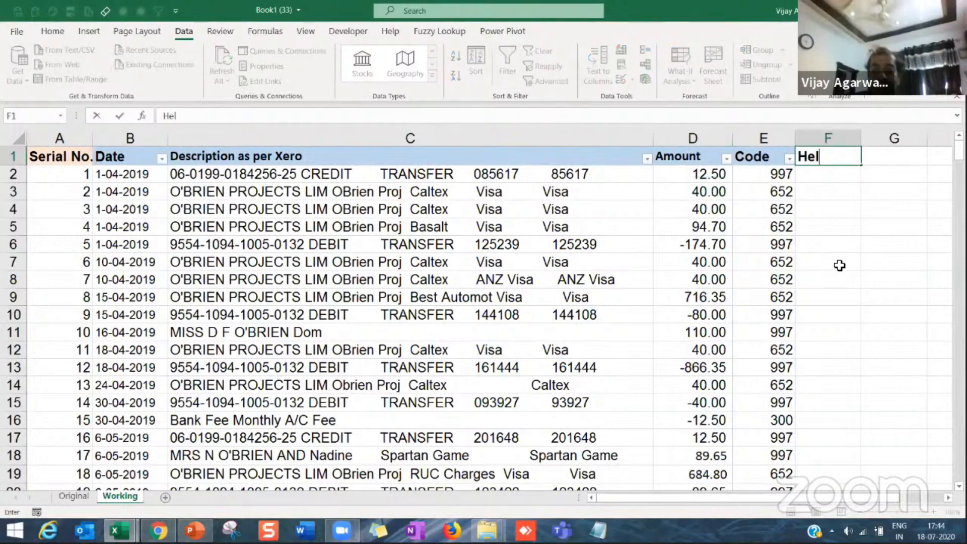
pyautogui.write('per')
pyautogui.press('Return')
# Step: Enter =ABS(D2) in F2 to return the amount without its sign, and fill the formula down the Helper column
pyautogui.write('=')
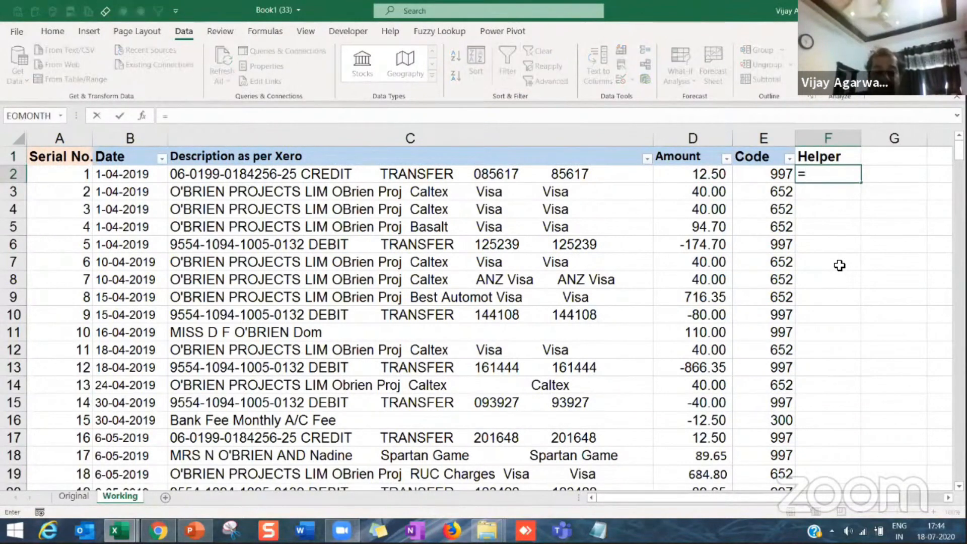
pyautogui.write('abs')
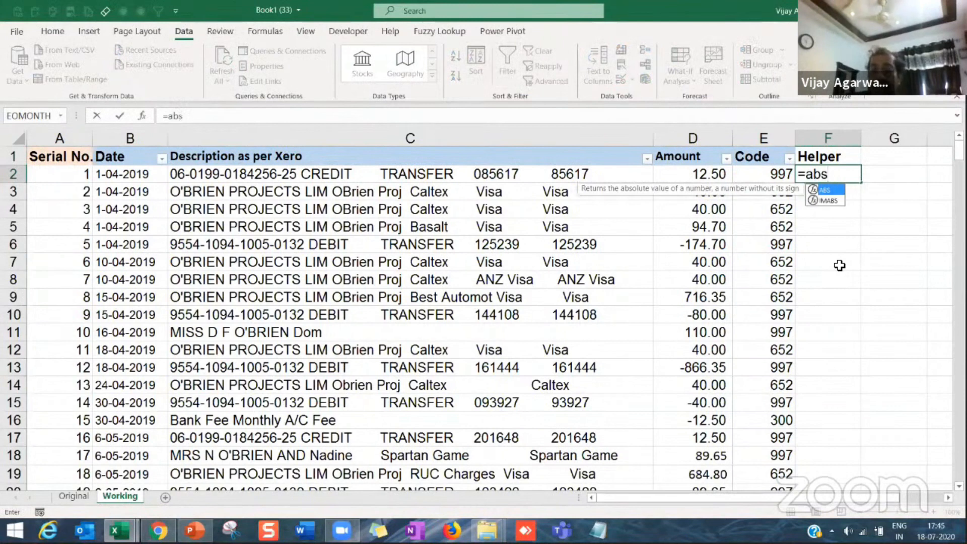
pyautogui.write('(')
pyautogui.press('Left')
pyautogui.press('Left')
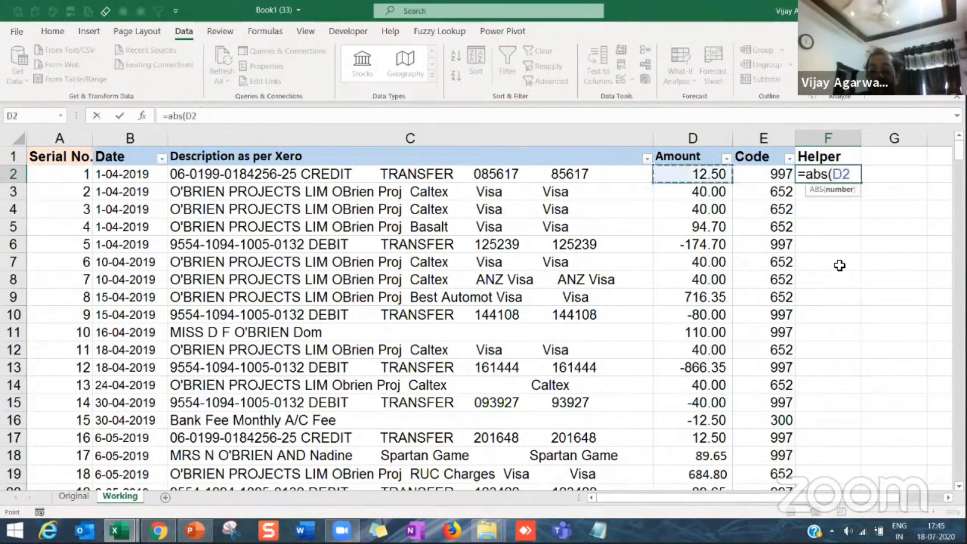
pyautogui.press('Return')
pyautogui.click(849, 177)
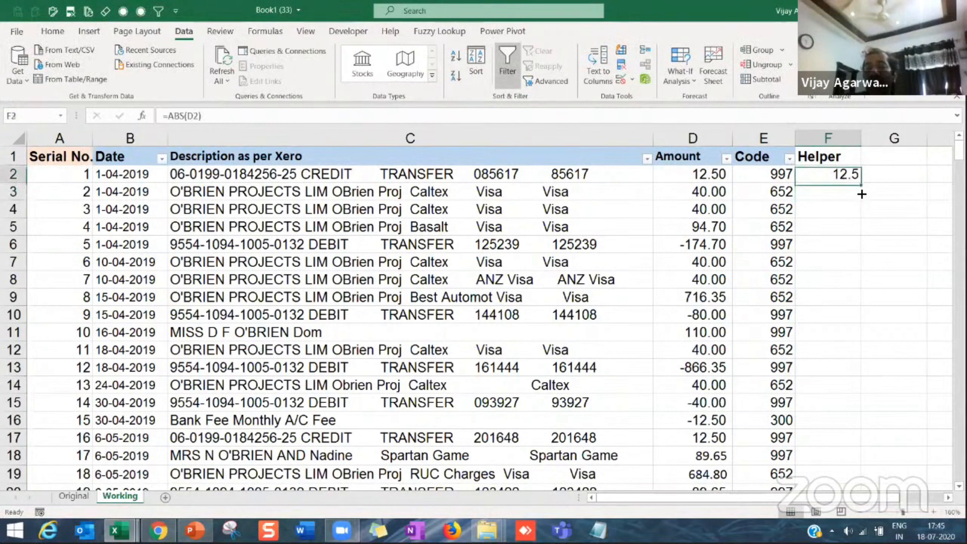
pyautogui.doubleClick(861, 187)
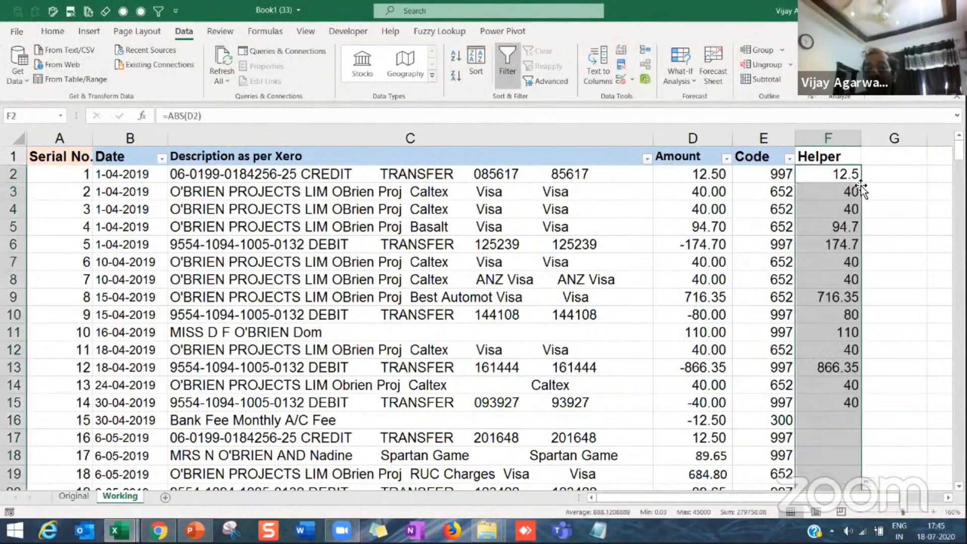
# Step: Review the formulas in the Helper column and the function arguments of the ABS formula in F2
pyautogui.click(837, 283)
pyautogui.click(830, 176)
pyautogui.click(828, 205)
pyautogui.click(829, 179)
pyautogui.click(829, 216)
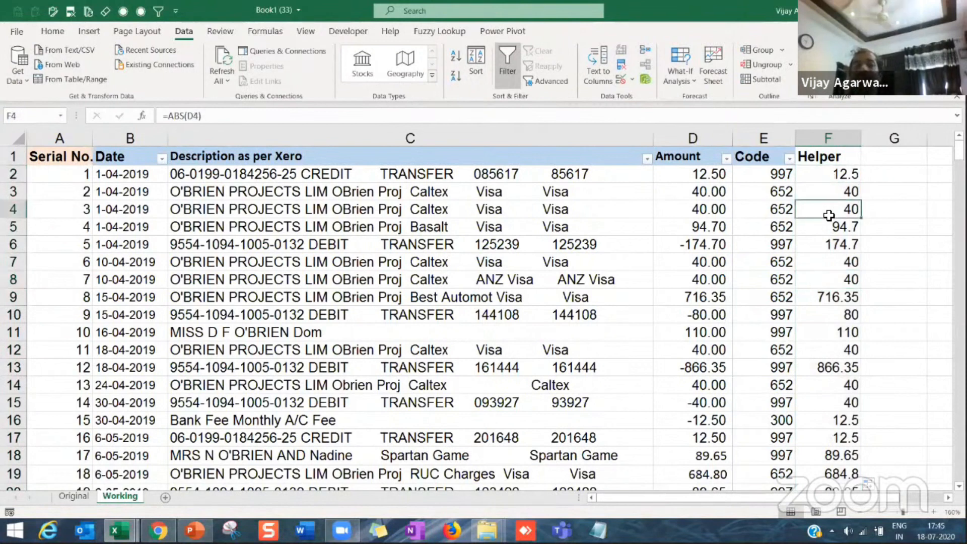
pyautogui.click(829, 178)
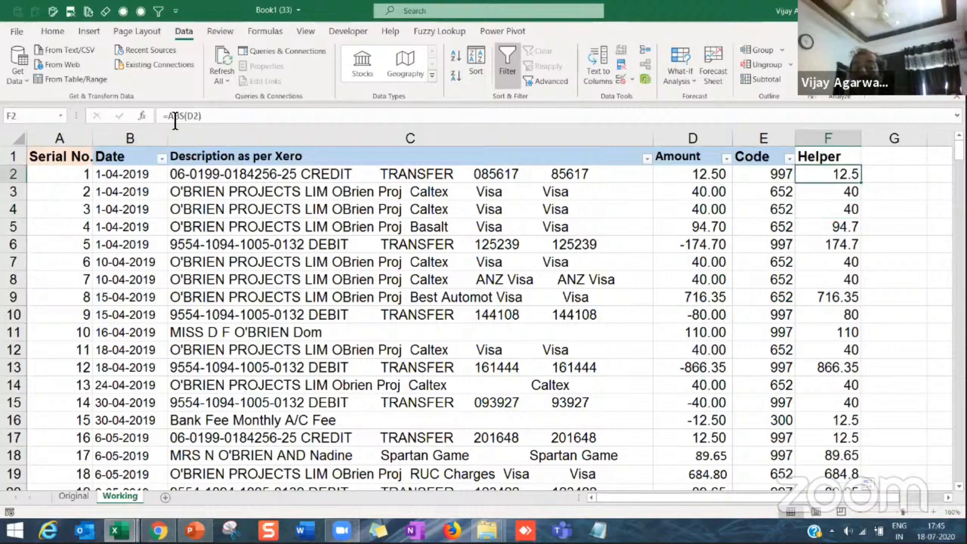
pyautogui.click(142, 116)
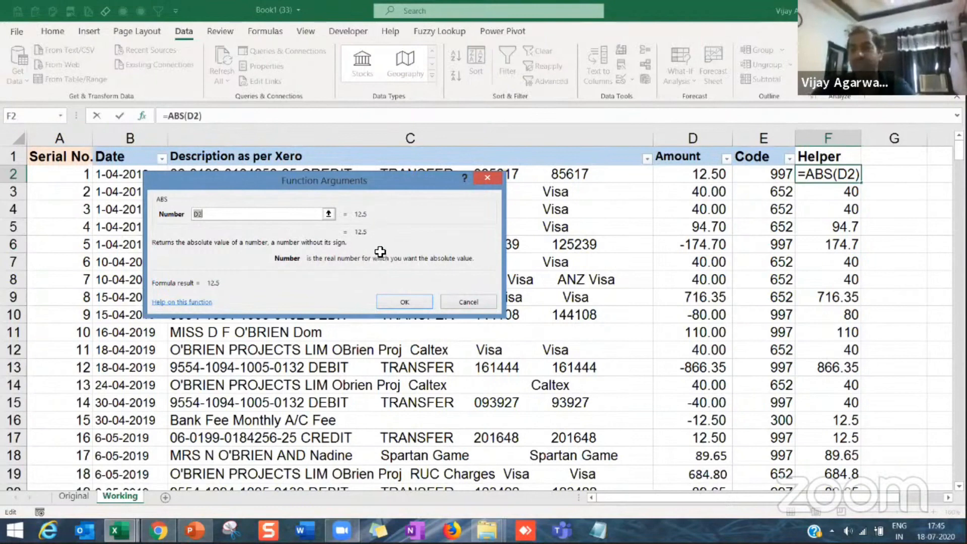
pyautogui.press('Return')
pyautogui.click(811, 247)
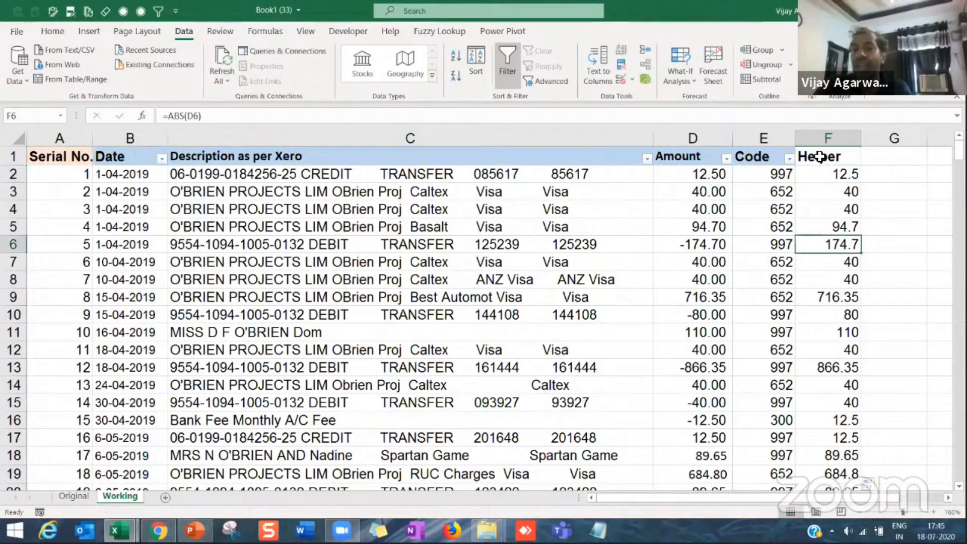
# Step: Fill the Helper header cell F1 with yellow
pyautogui.click(820, 157)
pyautogui.click(53, 30)
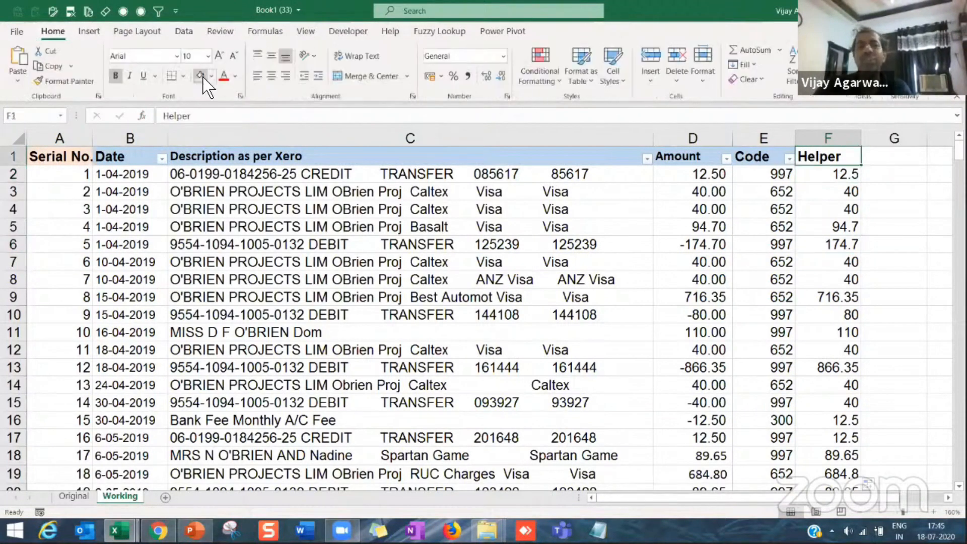
pyautogui.click(212, 75)
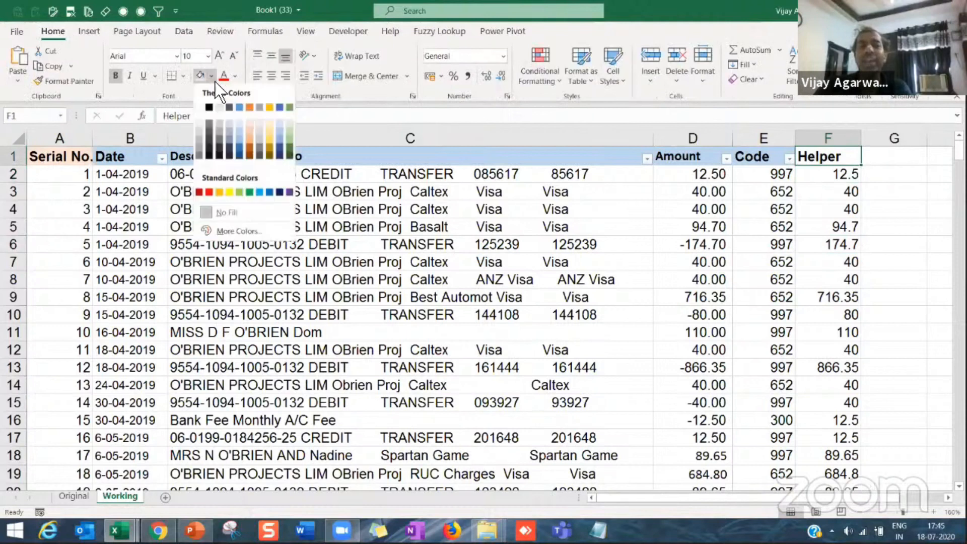
pyautogui.click(229, 195)
# Step: Look over the Serial No. column and compare the signed values under Amount with the absolute values under Helper
pyautogui.click(826, 227)
pyautogui.click(827, 174)
pyautogui.click(821, 227)
pyautogui.click(713, 196)
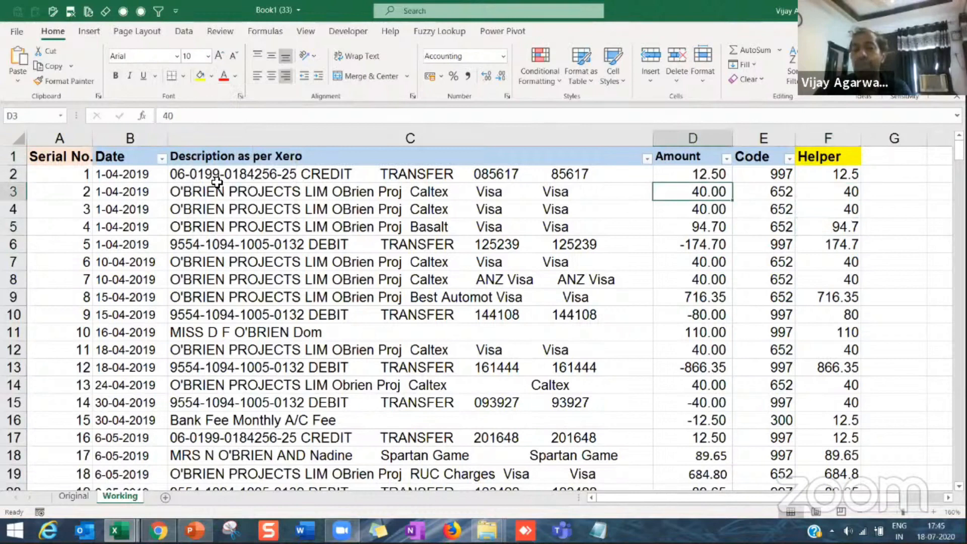
pyautogui.click(69, 154)
pyautogui.click(81, 171)
pyautogui.keyDown('shift'); pyautogui.click(69, 349); pyautogui.keyUp('shift')
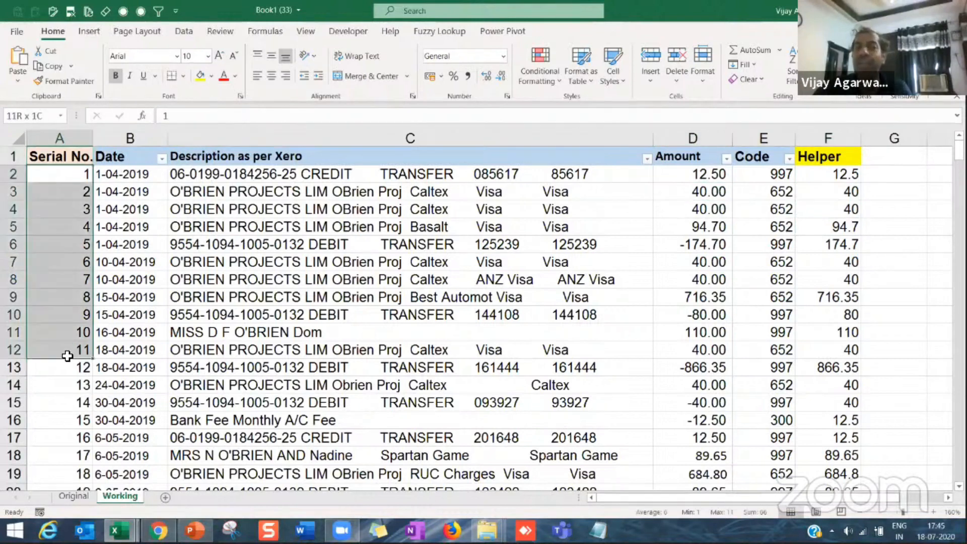
pyautogui.click(646, 197)
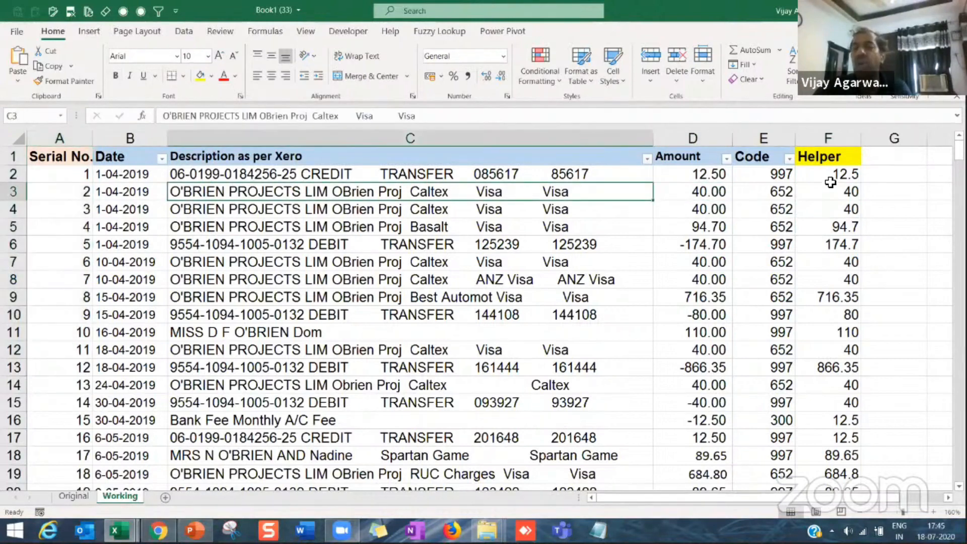
pyautogui.click(829, 178)
pyautogui.click(837, 243)
pyautogui.click(712, 176)
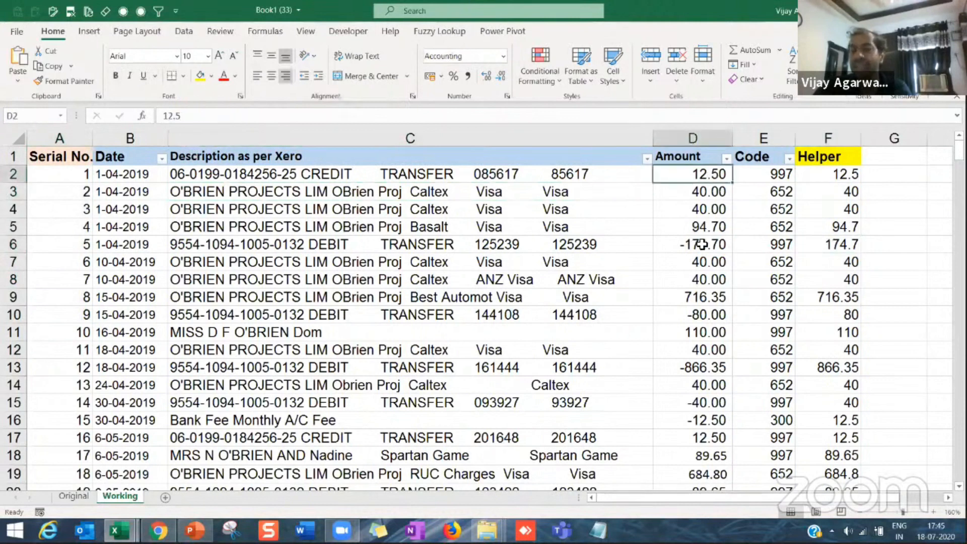
pyautogui.click(694, 241)
pyautogui.click(824, 244)
pyautogui.click(827, 280)
pyautogui.click(831, 367)
pyautogui.click(833, 420)
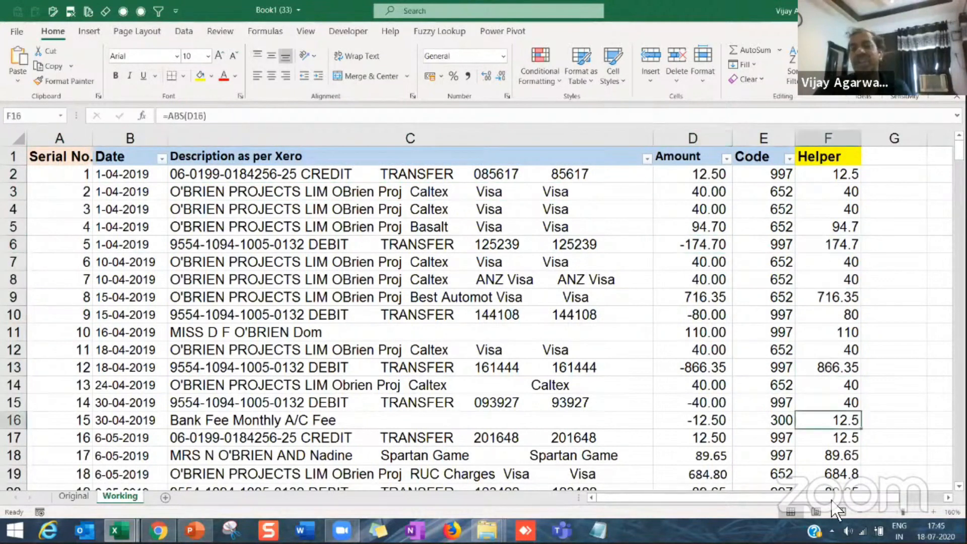
# Step: Sort the transactions by the Helper column from smallest to largest
pyautogui.click(829, 298)
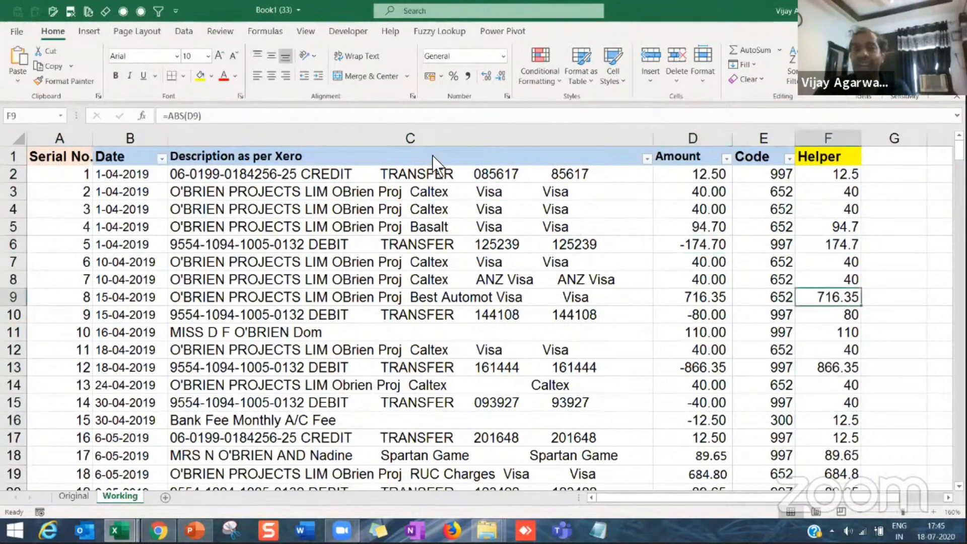
pyautogui.click(184, 31)
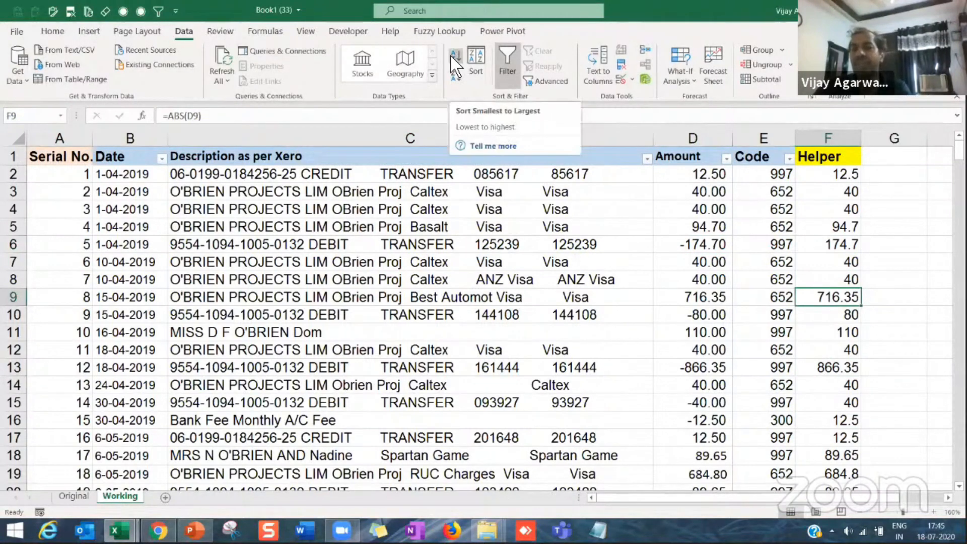
pyautogui.click(455, 61)
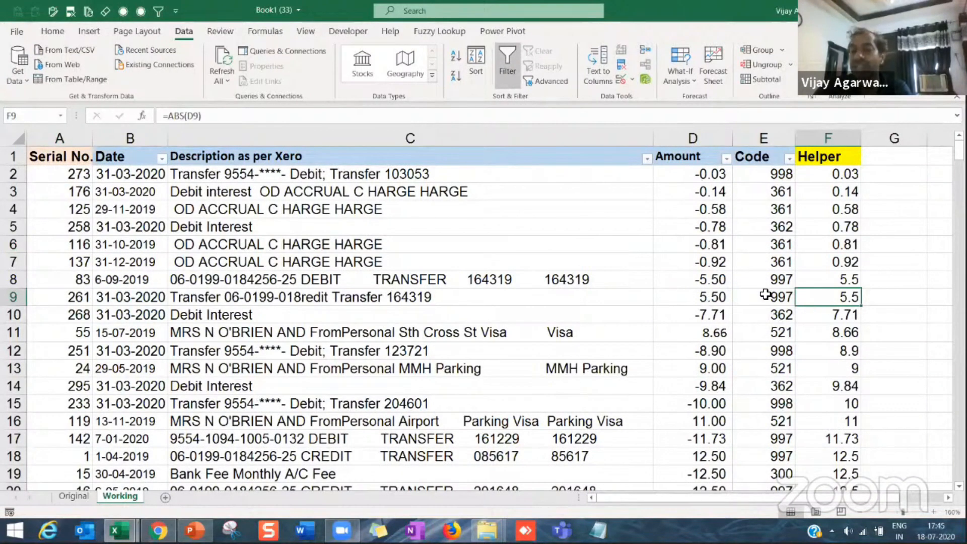
# Step: Compare the Amount and Helper values in rows 8 and 9 as an offsetting pair, and look further down for similar matches
pyautogui.click(692, 281)
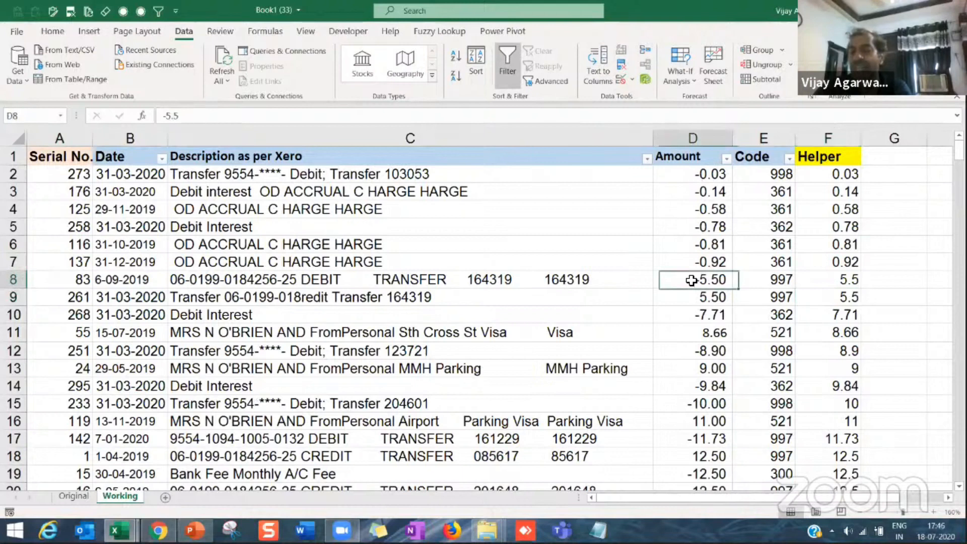
pyautogui.press('Return')
pyautogui.moveTo(839, 280); pyautogui.dragTo(840, 297)
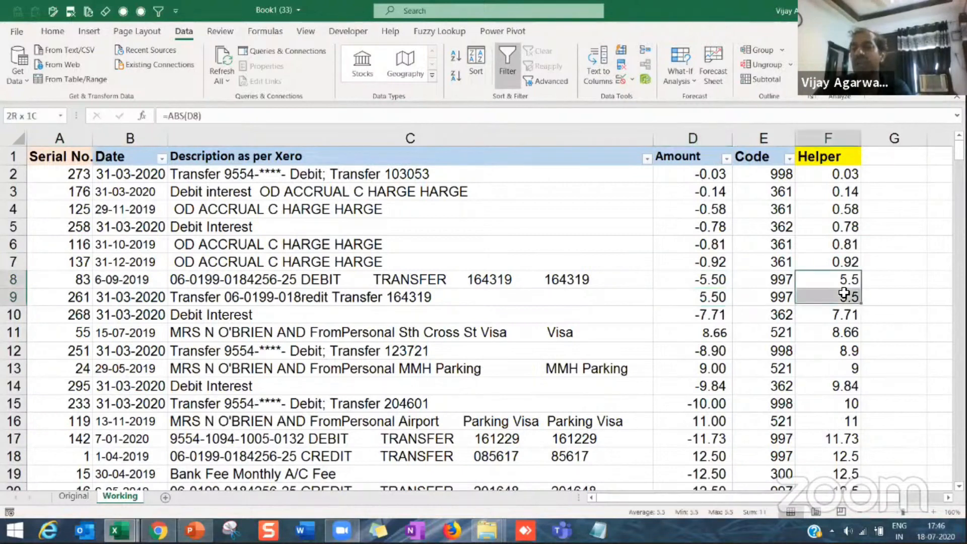
pyautogui.moveTo(718, 281); pyautogui.dragTo(708, 293)
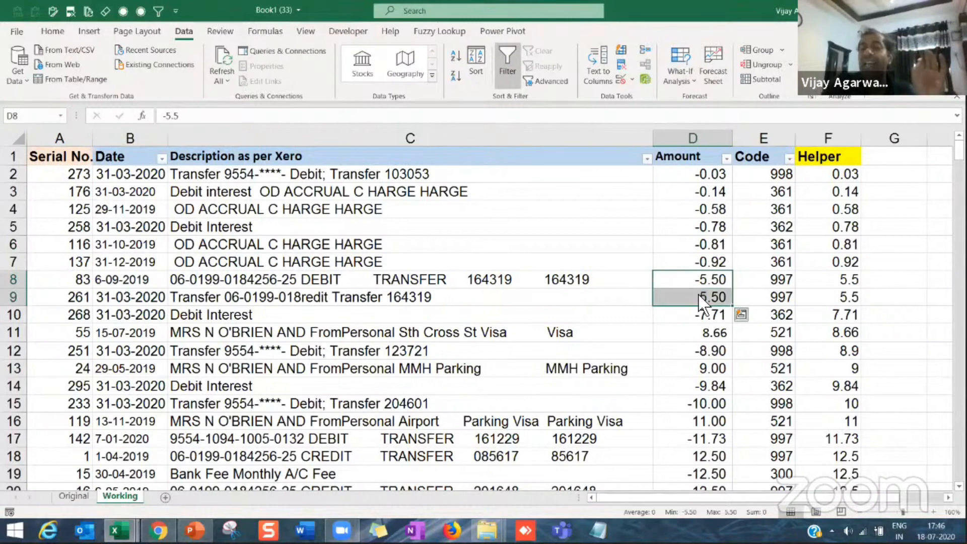
pyautogui.moveTo(696, 291); pyautogui.dragTo(696, 306)
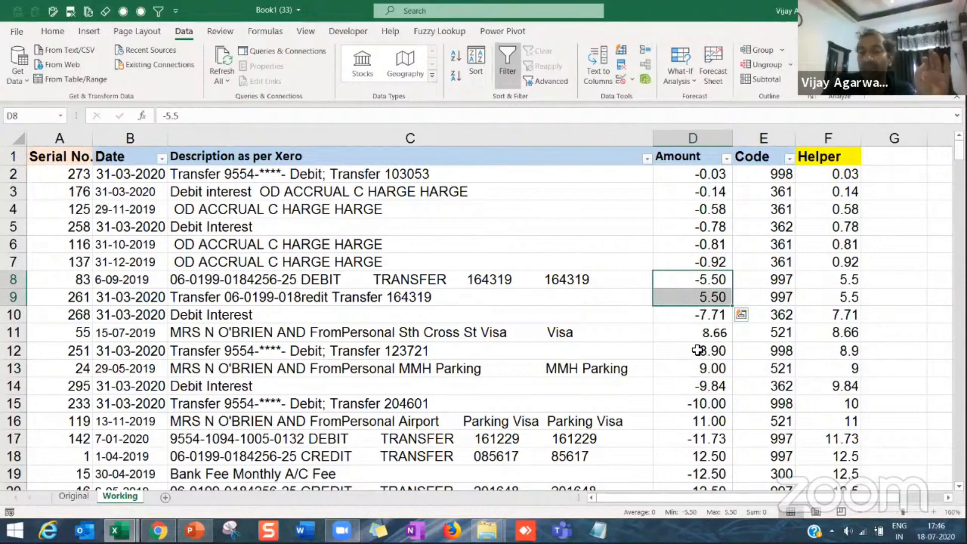
pyautogui.scroll(-3, 685, 361)
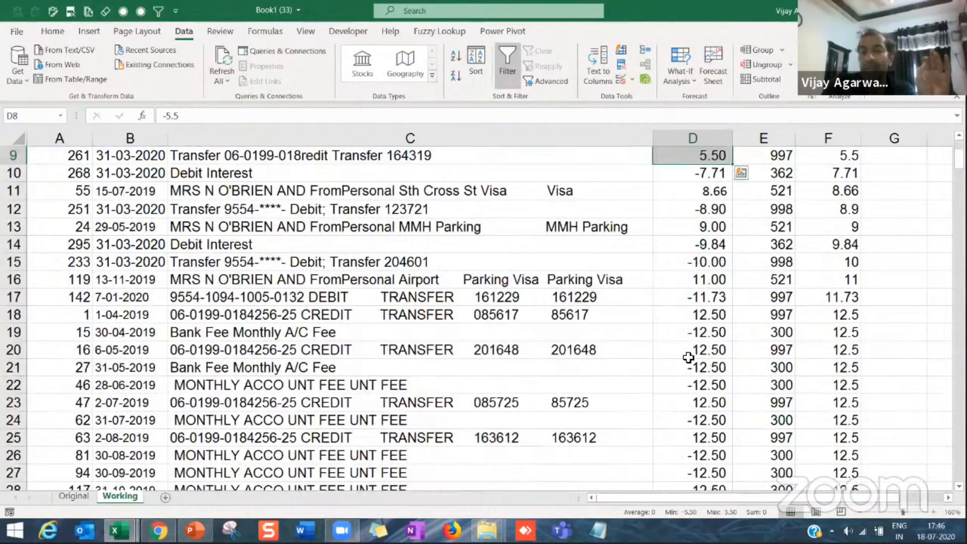
# Step: Compare the offsetting 12.50 amounts from row 18 down, along with the dates of those transactions
pyautogui.scroll(-3, 688, 358)
pyautogui.moveTo(697, 192); pyautogui.dragTo(697, 203)
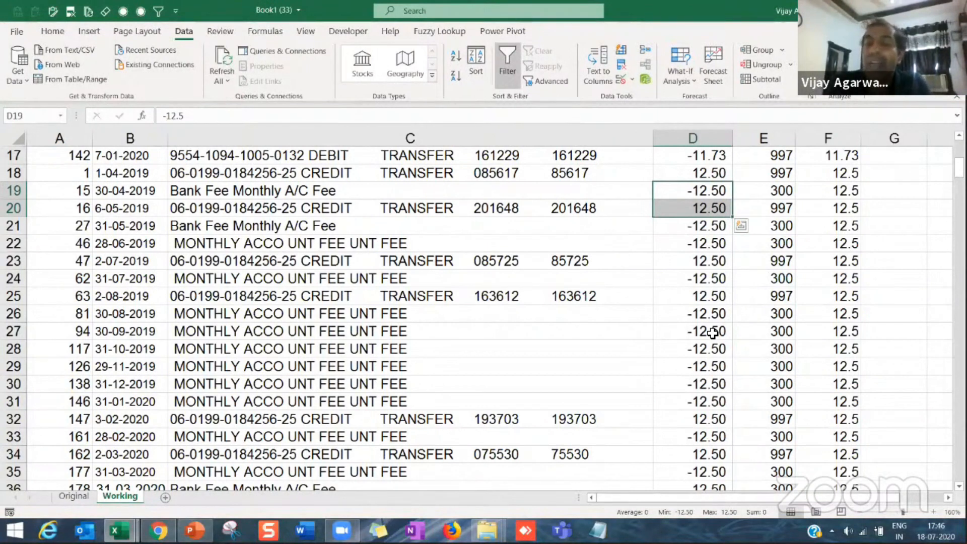
pyautogui.click(695, 195)
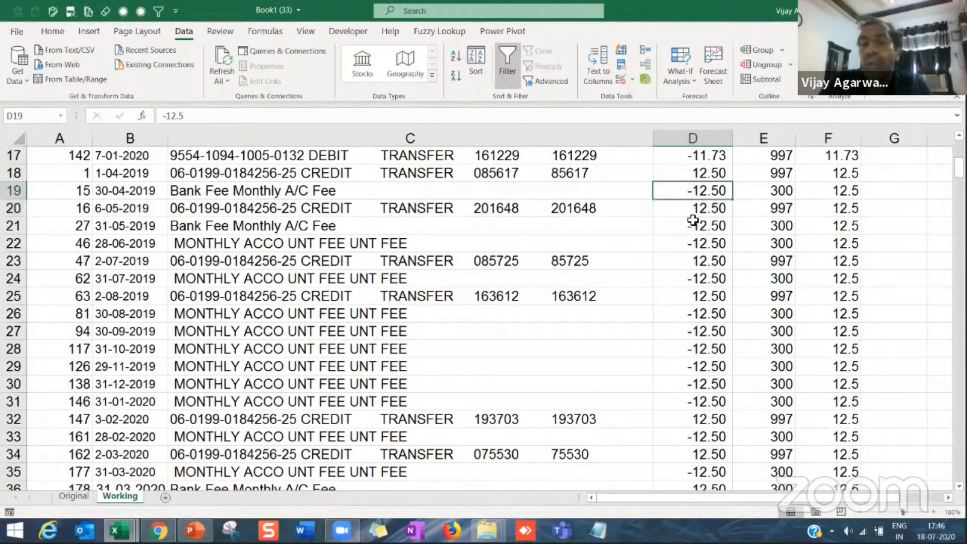
pyautogui.moveTo(129, 194); pyautogui.dragTo(134, 309)
pyautogui.click(135, 312)
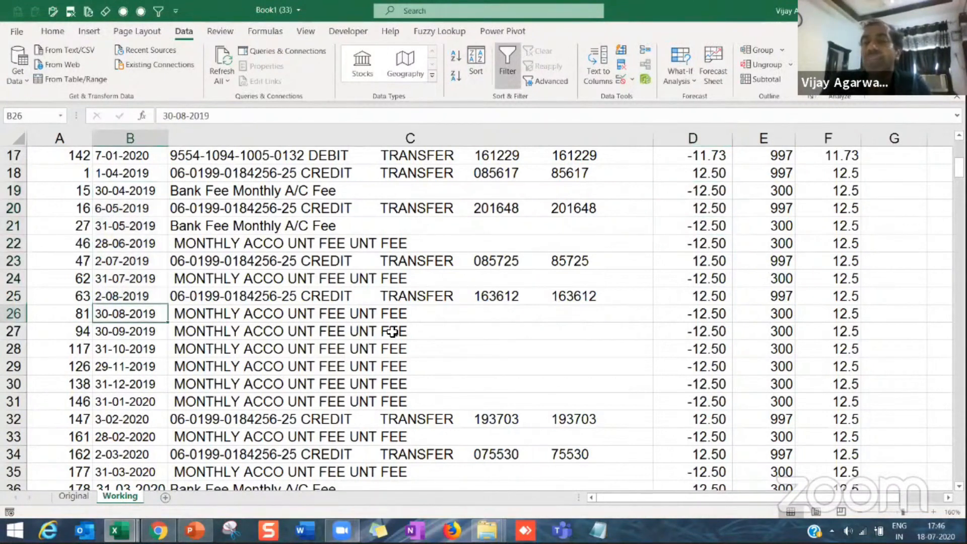
pyautogui.click(701, 284)
pyautogui.scroll(6, 700, 284)
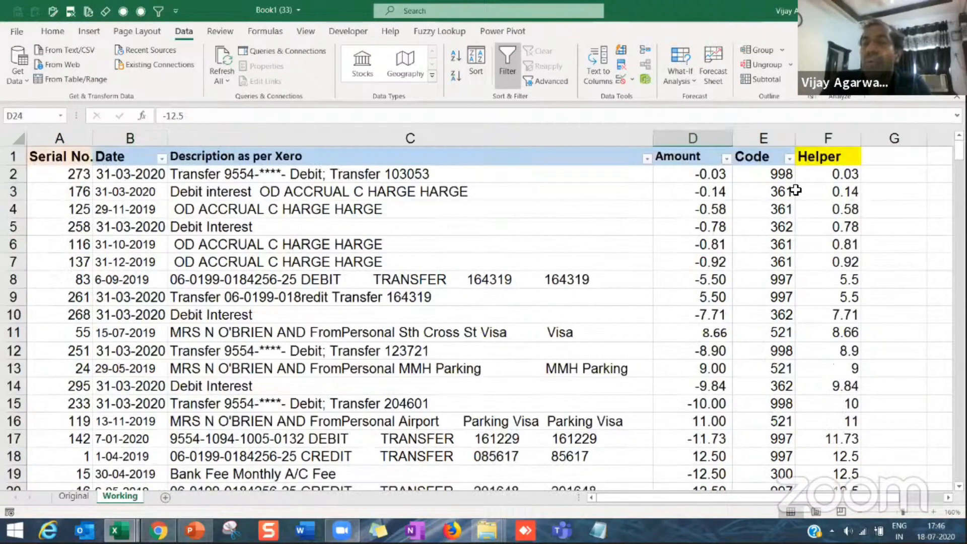
# Step: Add Date, oldest to newest, as a second sort level beneath the Helper column and sort the transactions
pyautogui.click(839, 227)
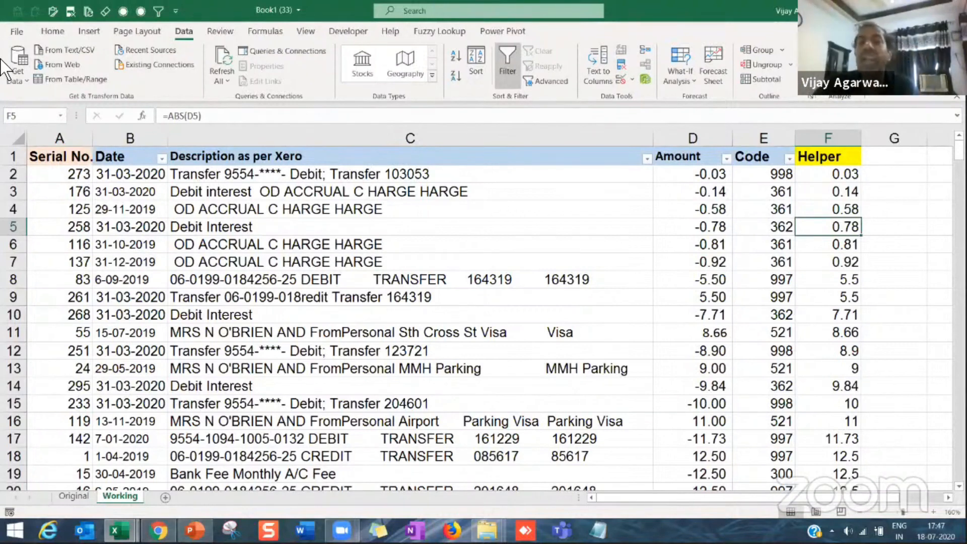
pyautogui.click(475, 59)
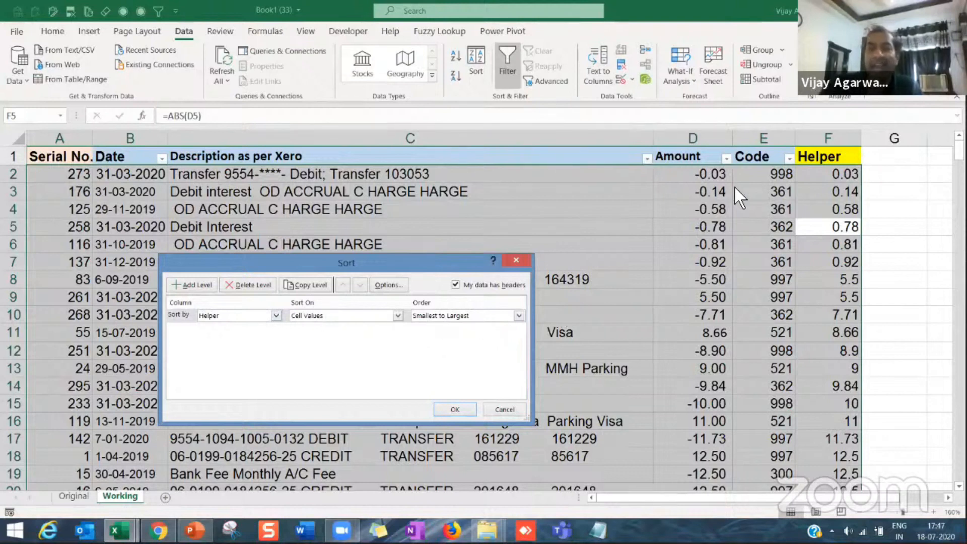
pyautogui.click(207, 286)
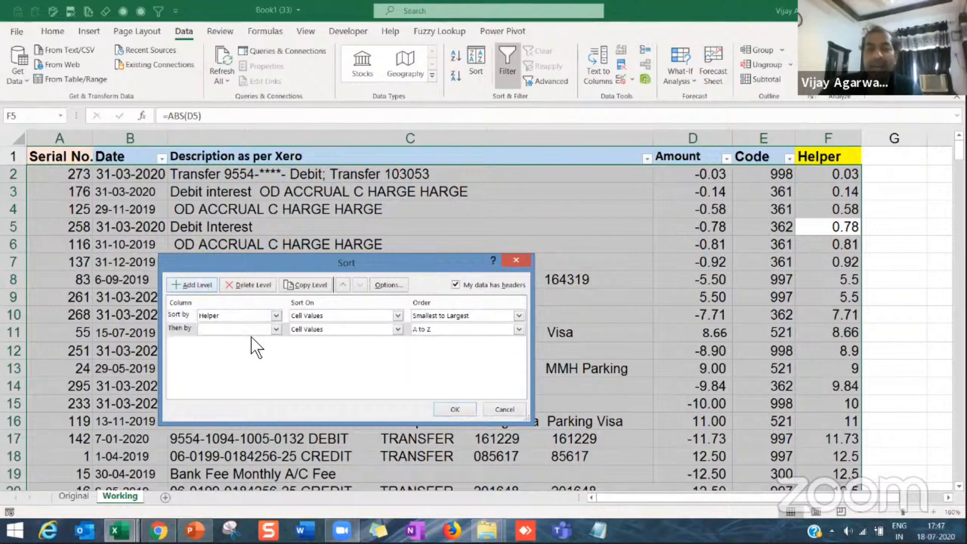
pyautogui.click(276, 329)
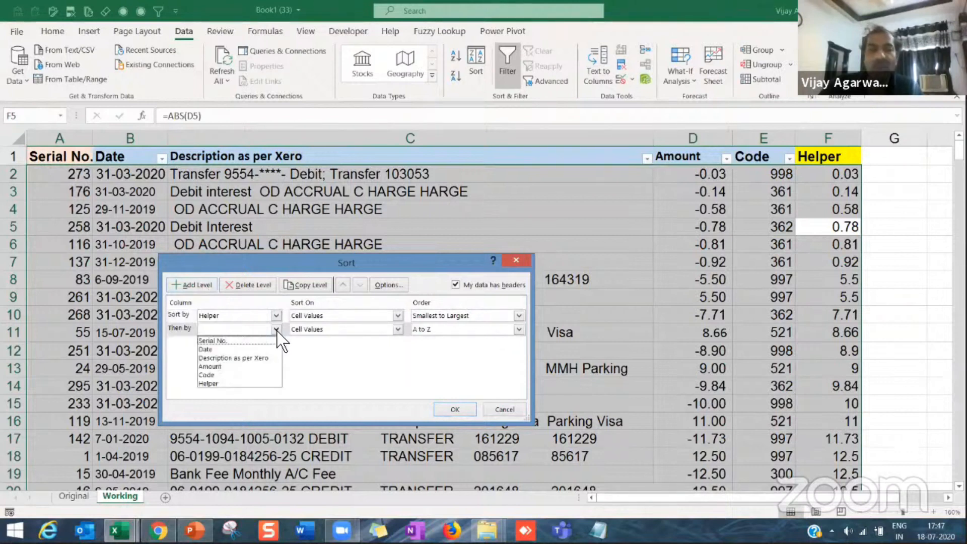
pyautogui.click(243, 350)
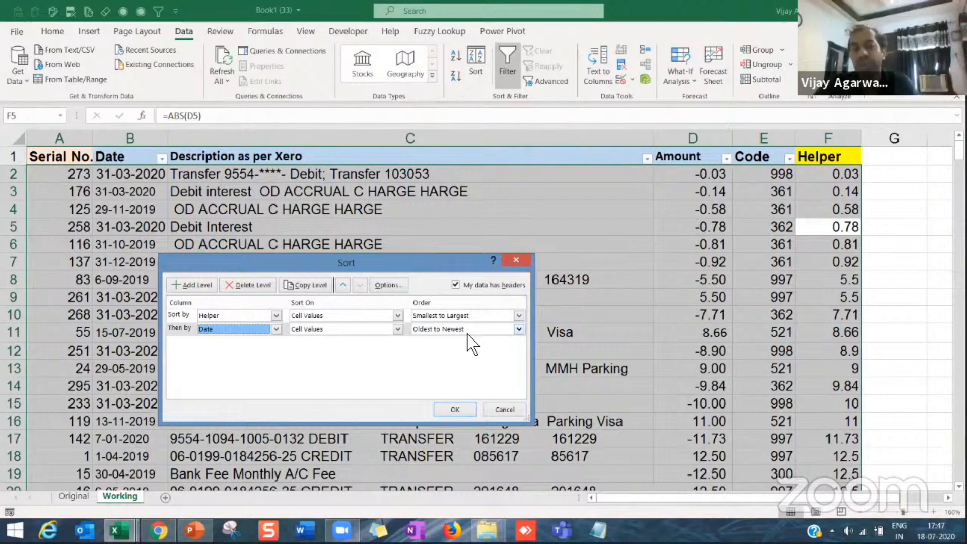
pyautogui.click(455, 411)
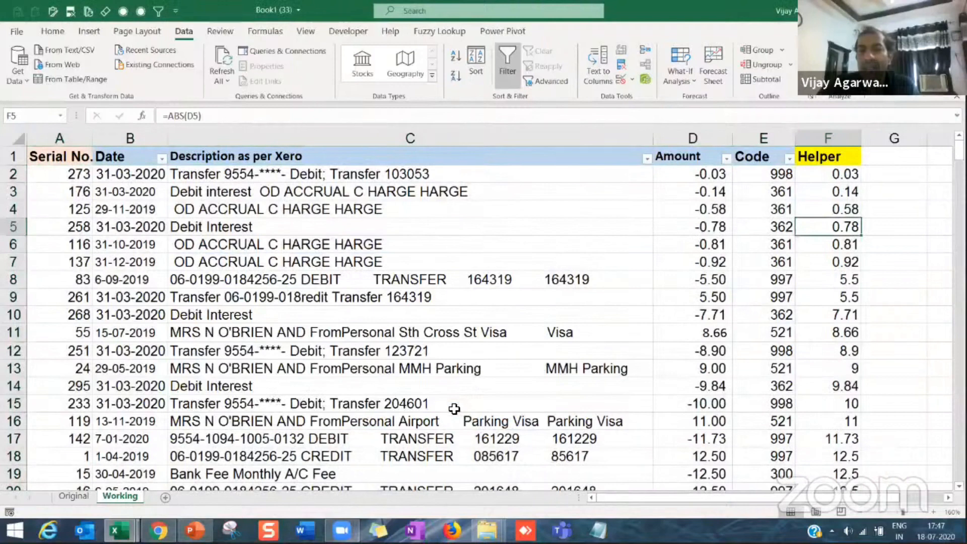
# Step: Check the date order within the 12.50 transactions, going through the dates from row 18 to row 23
pyautogui.click(149, 247)
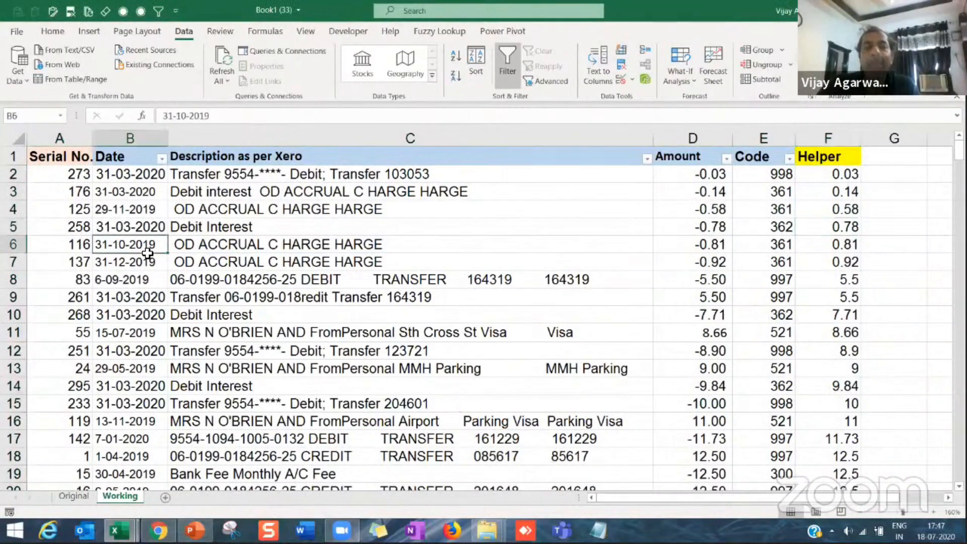
pyautogui.scroll(-8, 627, 238)
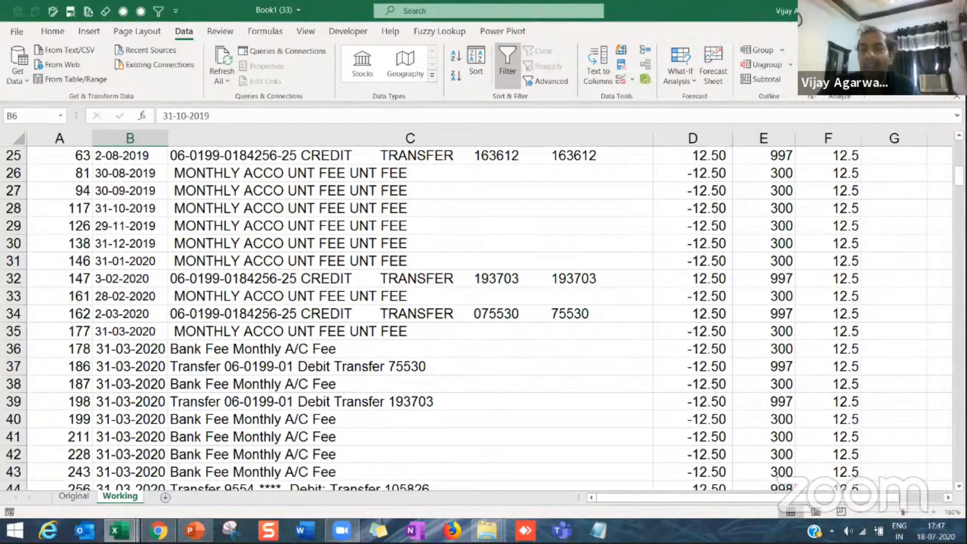
pyautogui.scroll(3, 484, 317)
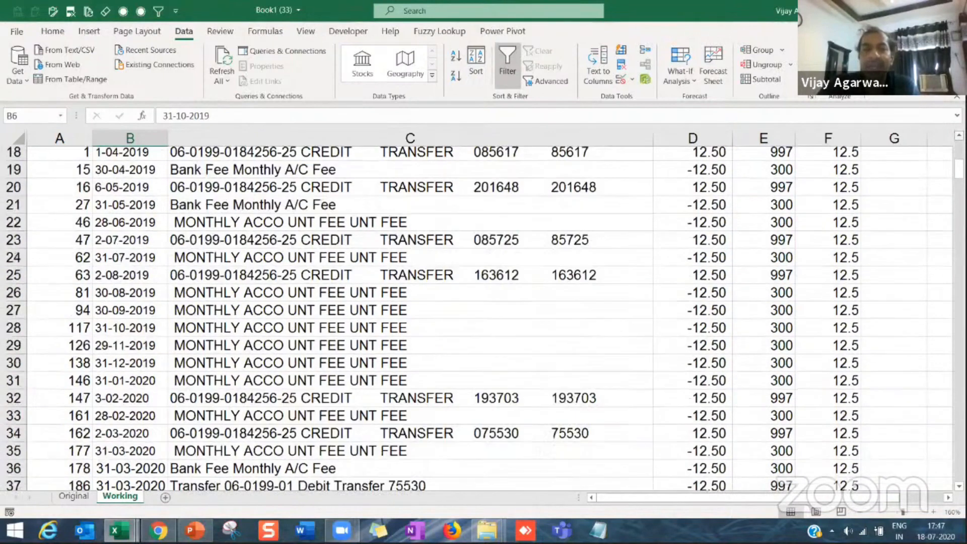
pyautogui.scroll(1, 367, 242)
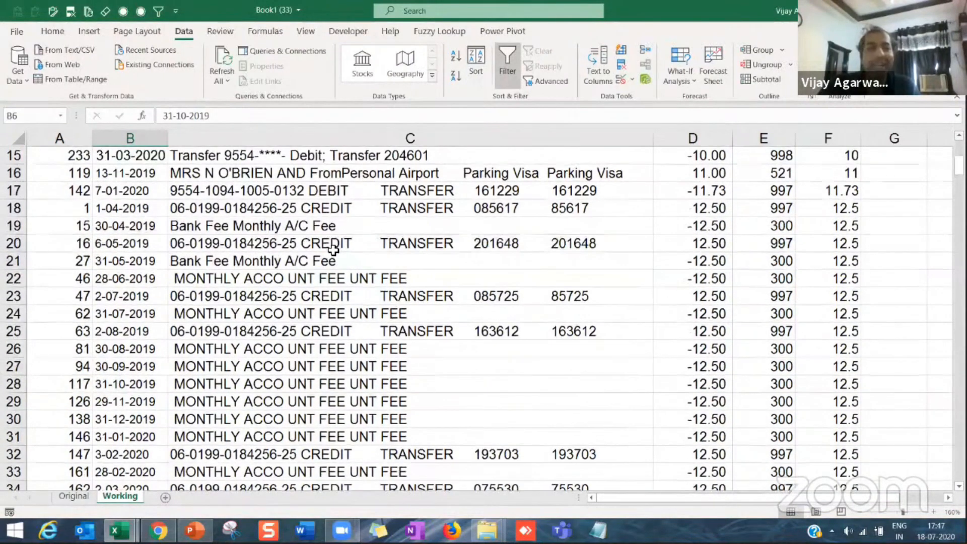
pyautogui.click(133, 218)
pyautogui.click(133, 227)
pyautogui.click(132, 244)
pyautogui.click(131, 261)
pyautogui.click(130, 279)
pyautogui.click(130, 296)
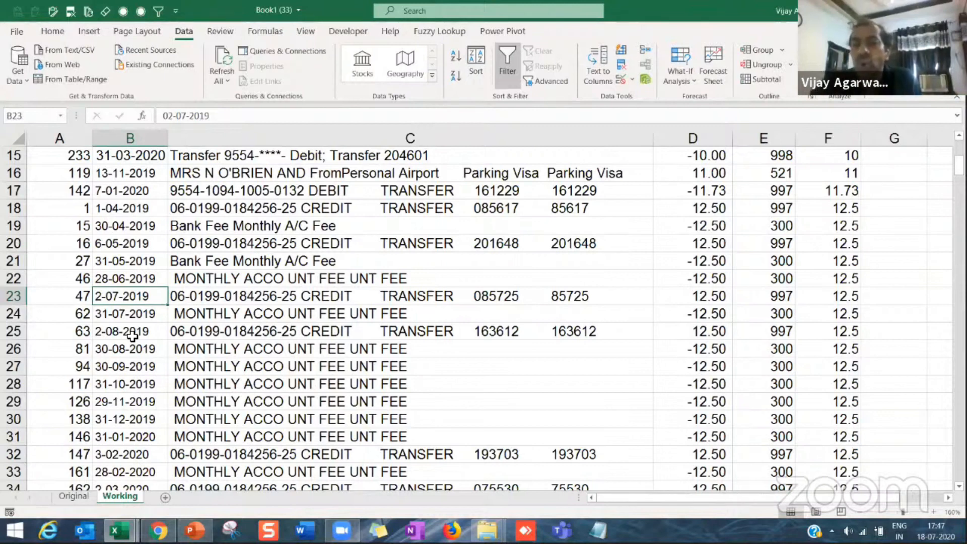
# Step: Compare the amounts, dates and descriptions of the opposite-signed 12.50 entries in rows 18 to 20
pyautogui.click(126, 208)
pyautogui.click(698, 209)
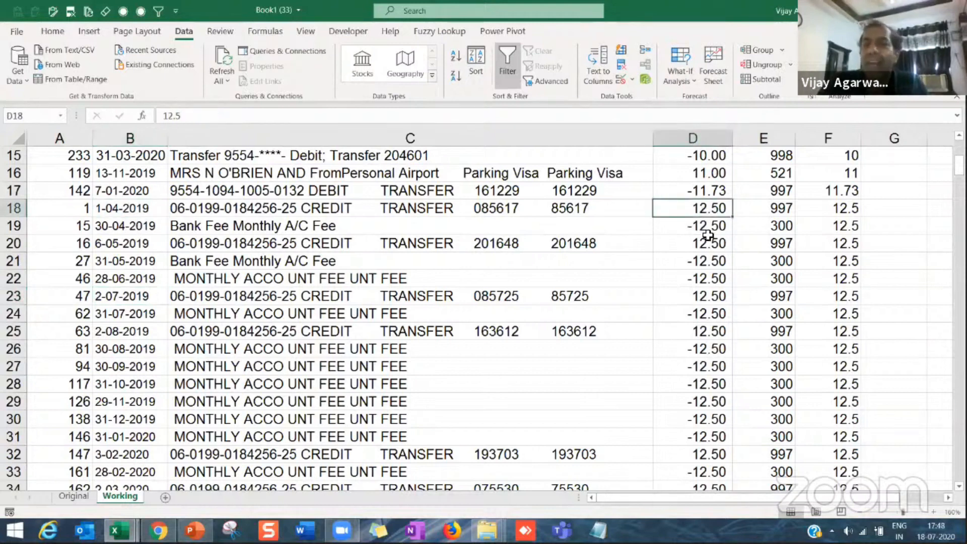
pyautogui.click(707, 229)
pyautogui.moveTo(704, 210); pyautogui.dragTo(696, 238)
pyautogui.click(696, 232)
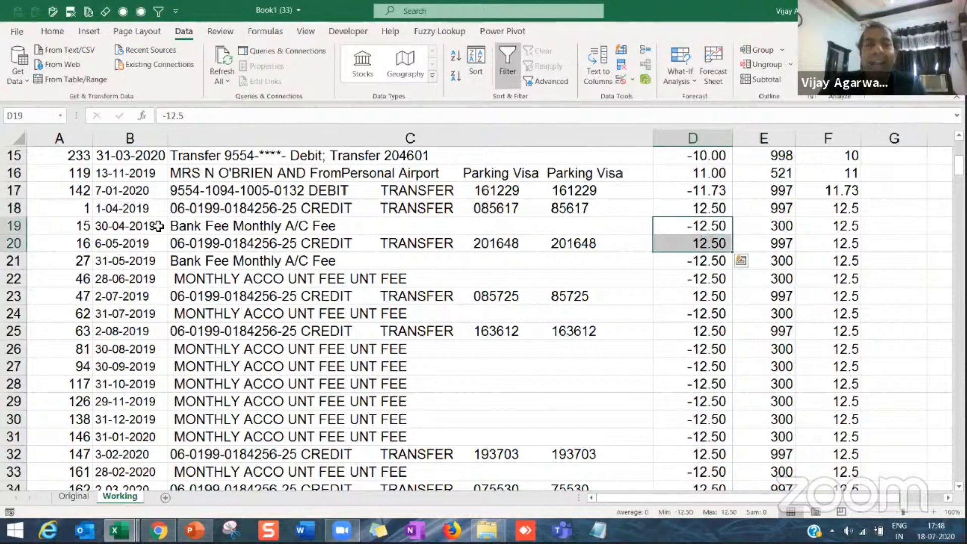
pyautogui.moveTo(147, 226); pyautogui.dragTo(143, 248)
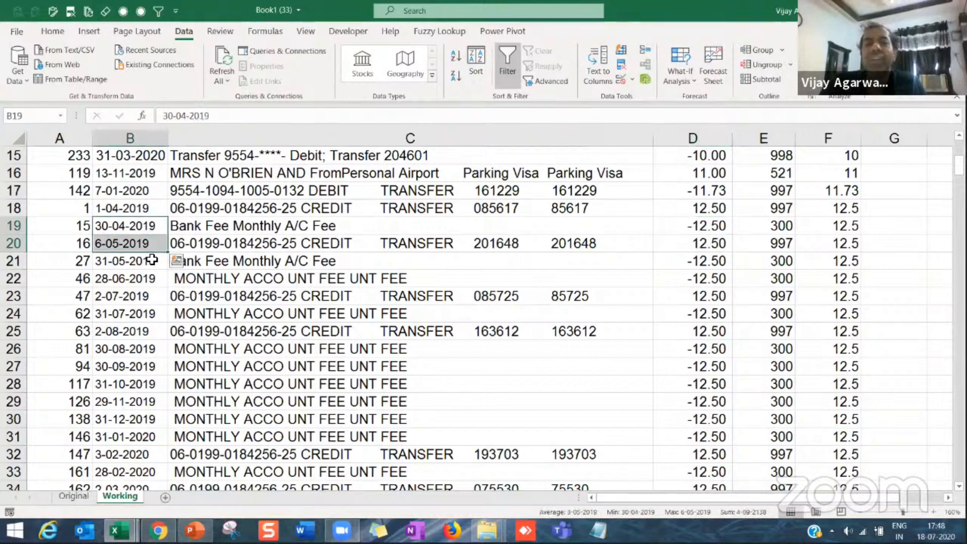
pyautogui.click(217, 228)
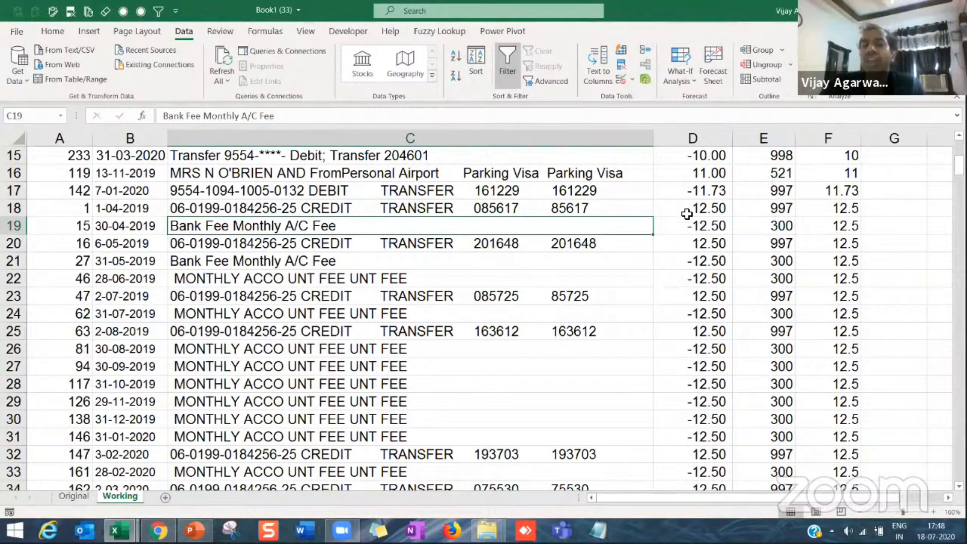
# Step: Freeze the header row and the Serial No. column by applying Freeze Panes at cell B2
pyautogui.scroll(5, 692, 234)
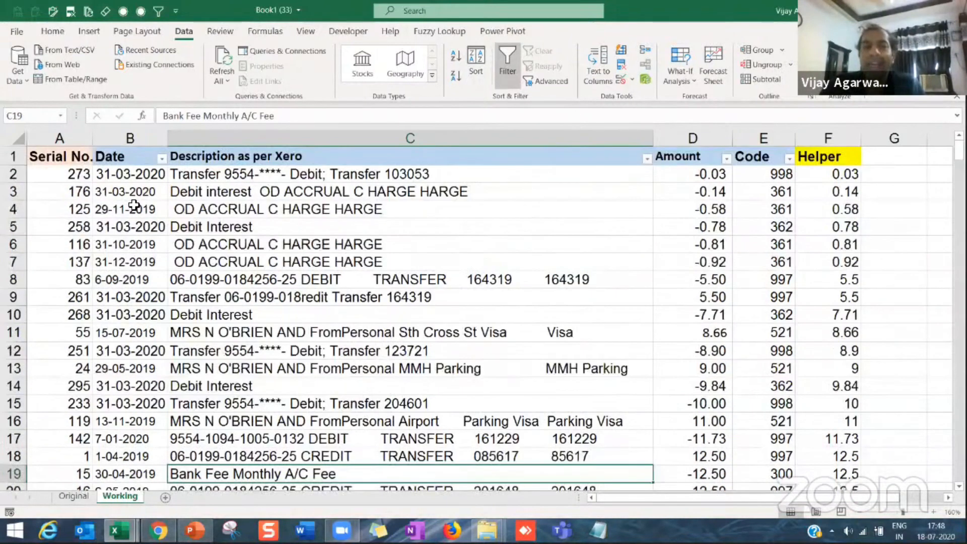
pyautogui.click(130, 176)
pyautogui.click(306, 31)
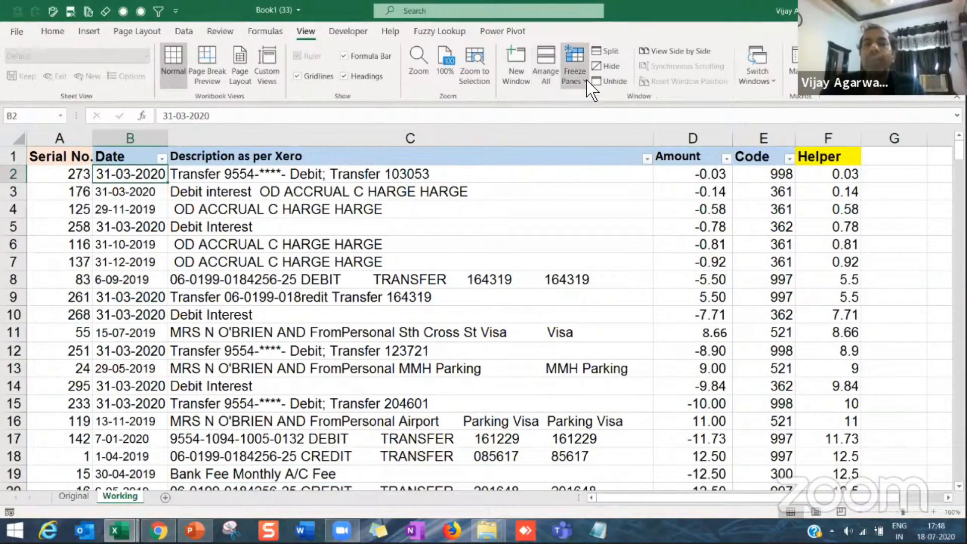
pyautogui.click(584, 79)
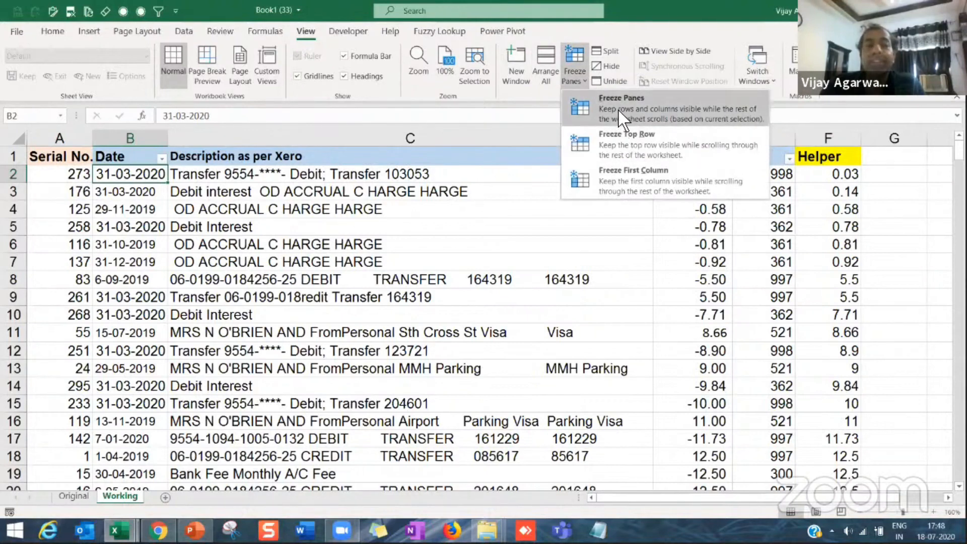
pyautogui.click(624, 120)
pyautogui.click(356, 255)
# Step: Look through the transactions further down to check the frozen header row and compare Amount with Helper values
pyautogui.scroll(-8, 356, 255)
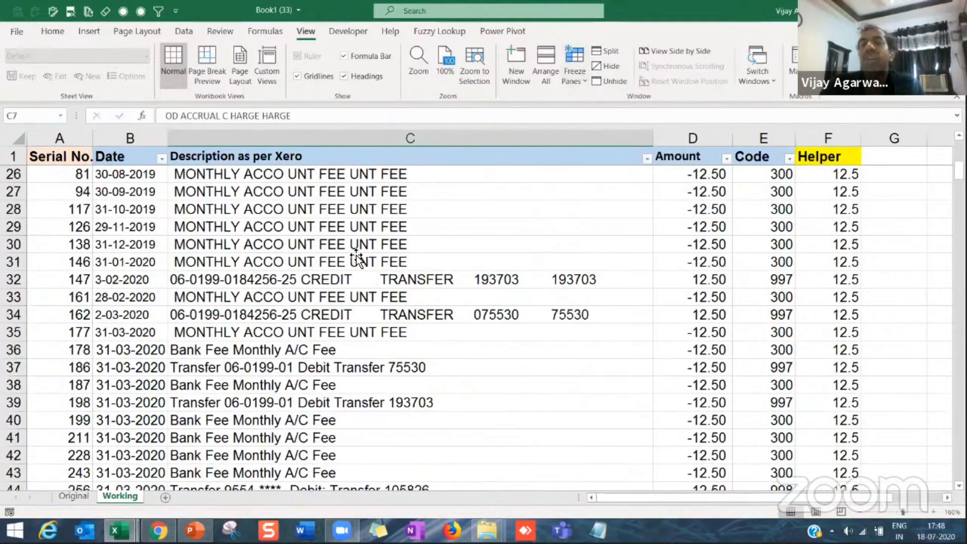
pyautogui.scroll(-19, 356, 254)
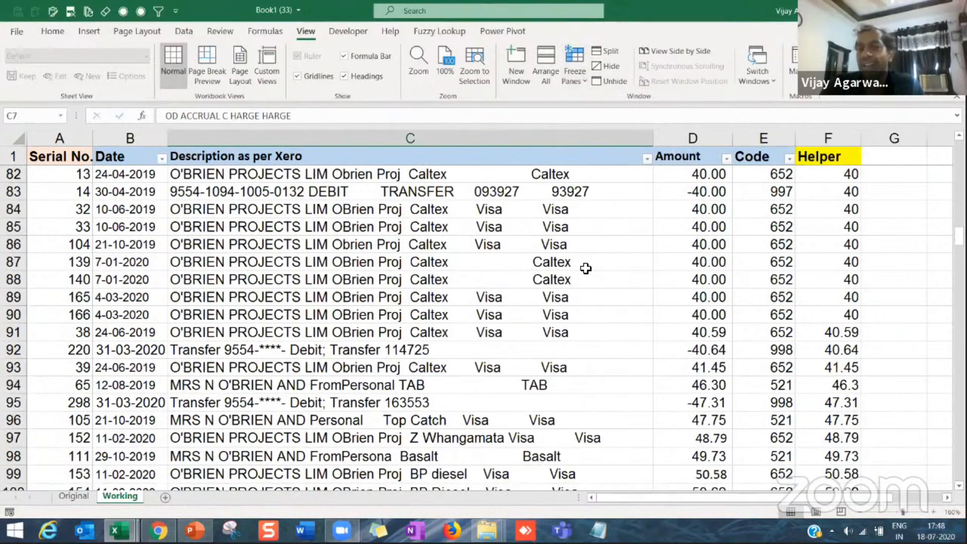
pyautogui.scroll(8, 585, 268)
pyautogui.scroll(-5, 586, 268)
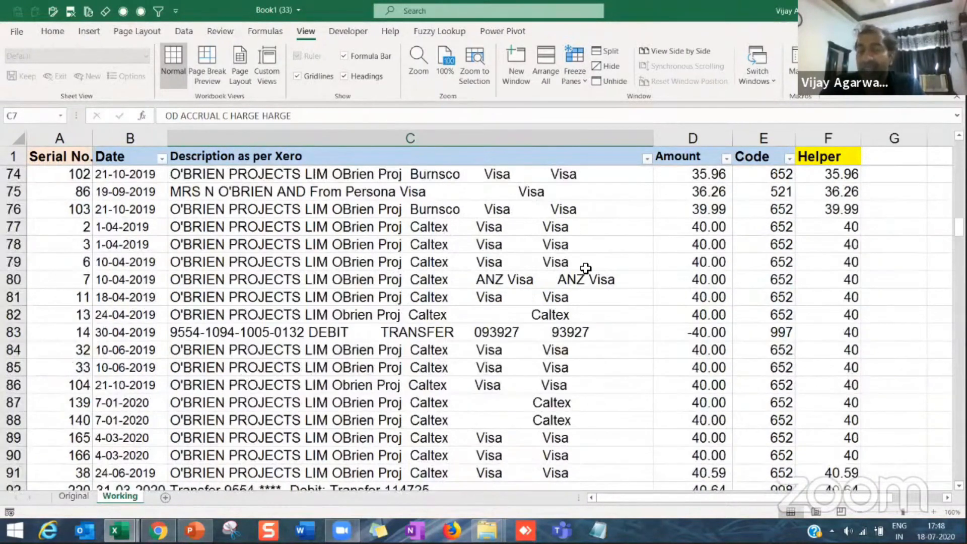
pyautogui.scroll(20, 586, 268)
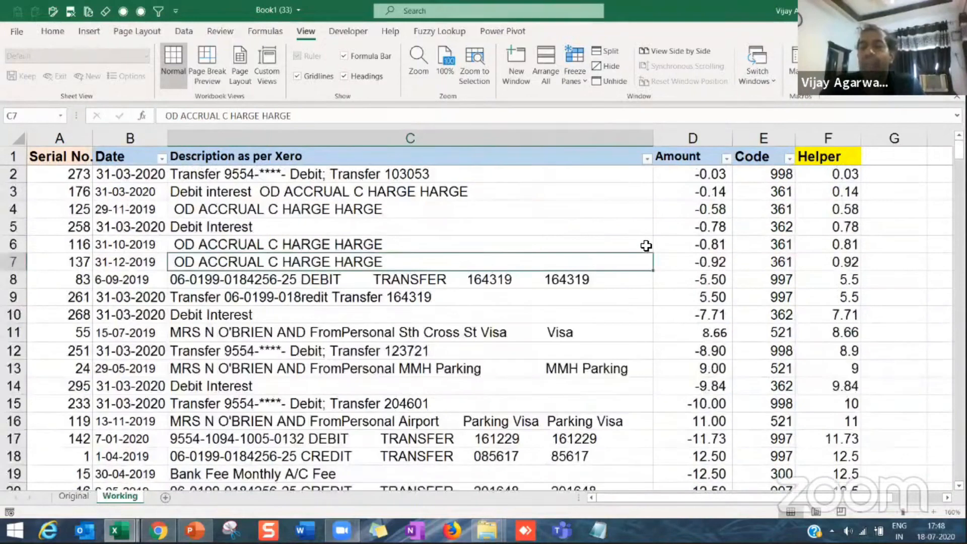
pyautogui.scroll(-16, 646, 246)
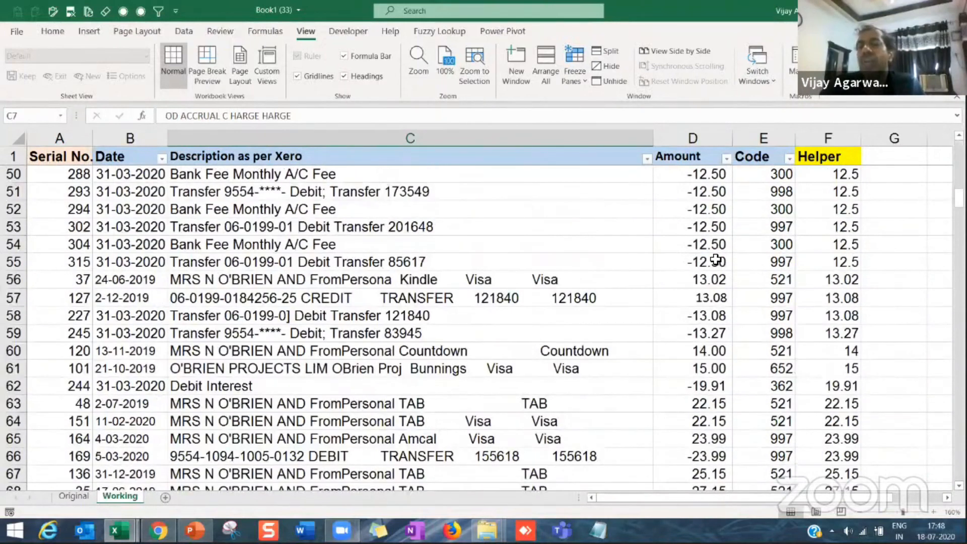
pyautogui.scroll(-13, 716, 260)
# Step: Highlight the duplicate values in the Helper column, F2 to F316, with Light Red Fill with Dark Red Text
pyautogui.click(703, 244)
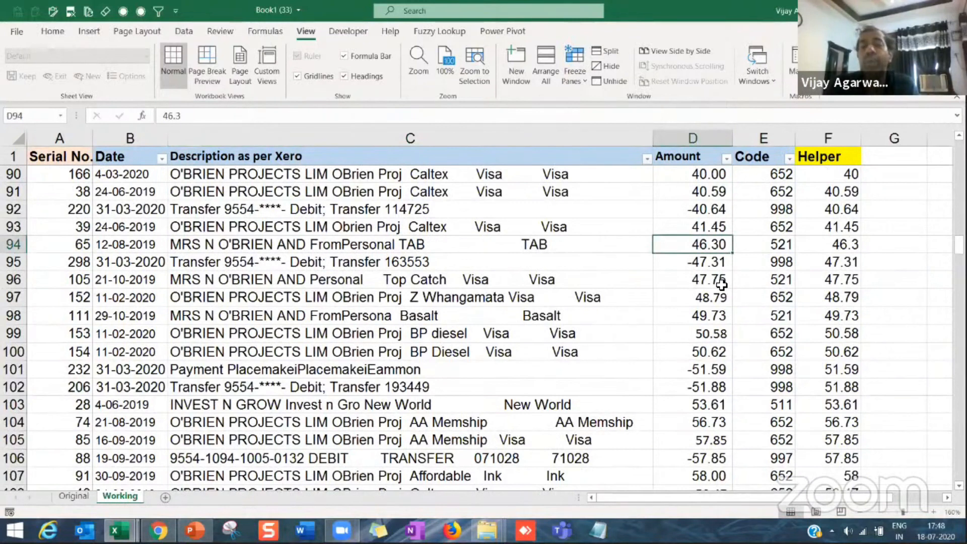
pyautogui.press('Right')
pyautogui.press('Right')
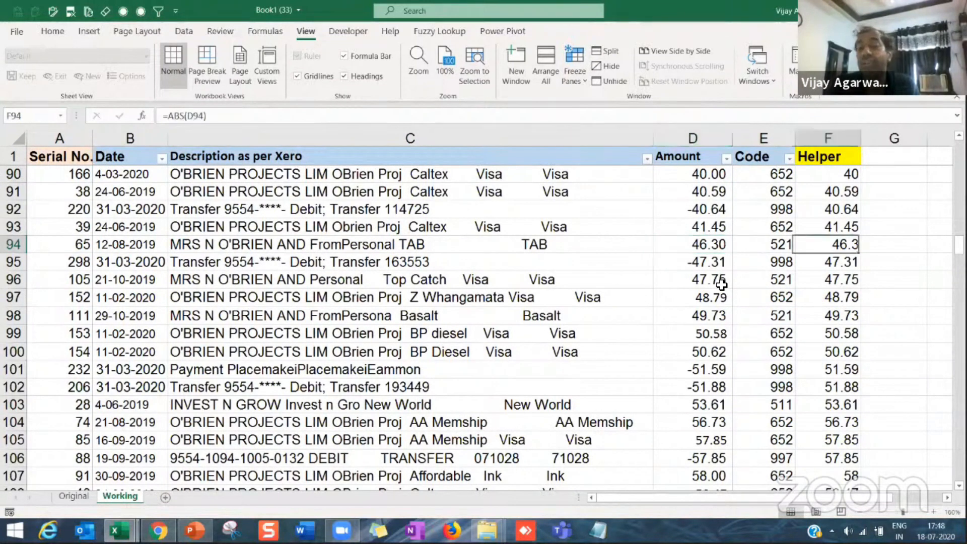
pyautogui.hotkey('ctrl', 'Up')
pyautogui.press('Down')
pyautogui.press('Up')
pyautogui.press('Down')
pyautogui.press('End')
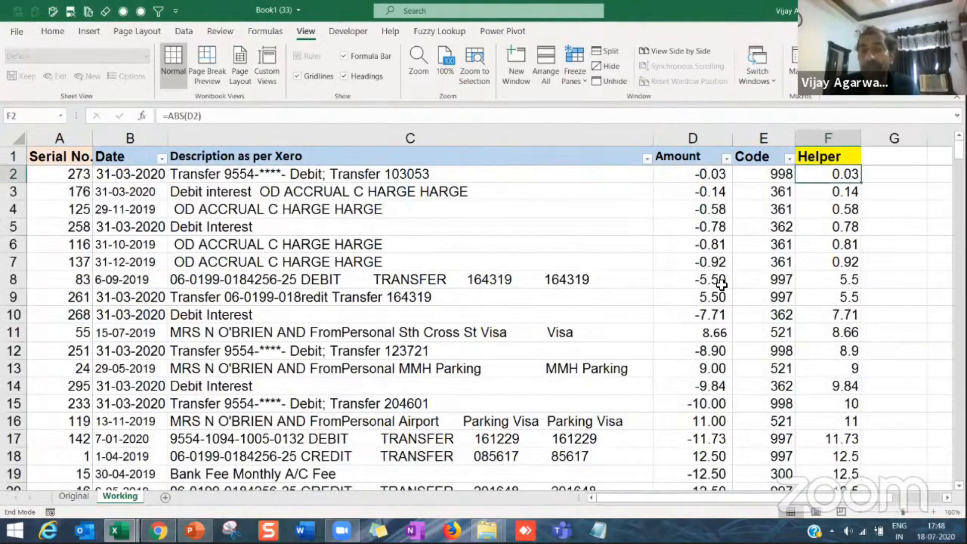
pyautogui.hotkey('shift', 'Down')
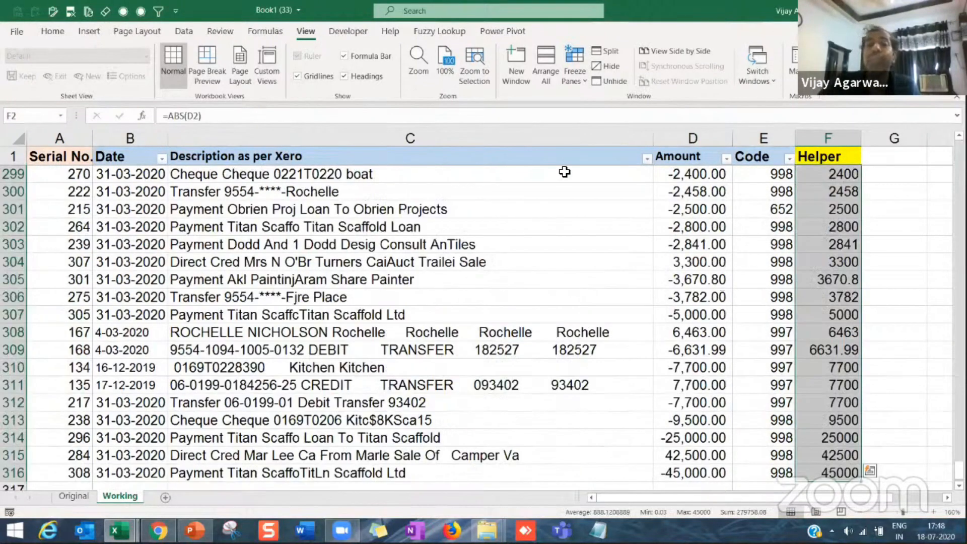
pyautogui.click(53, 33)
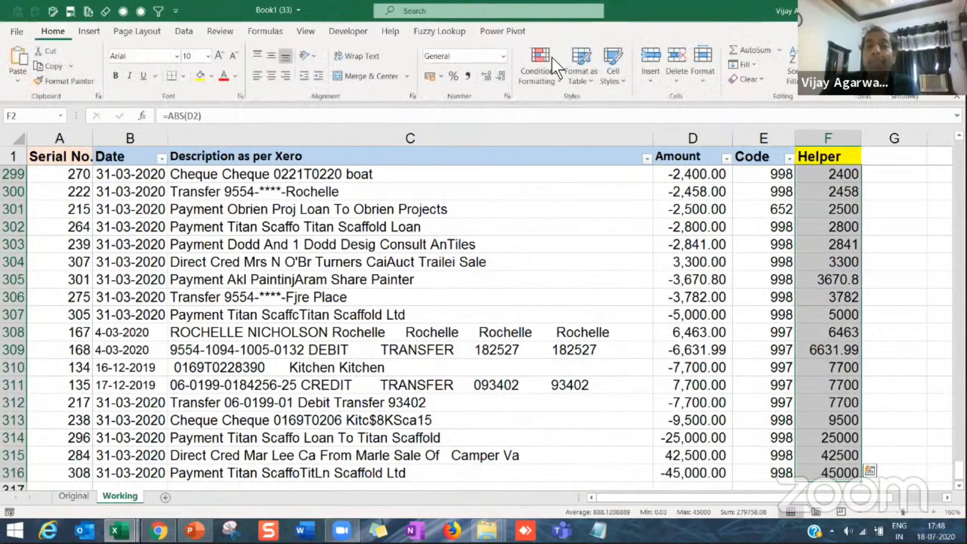
pyautogui.click(542, 71)
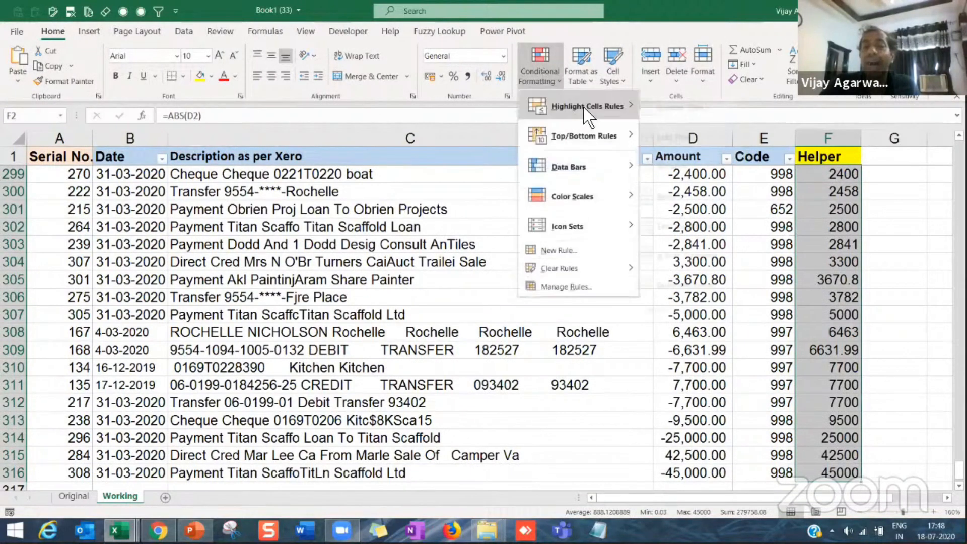
pyautogui.moveTo(580, 106)
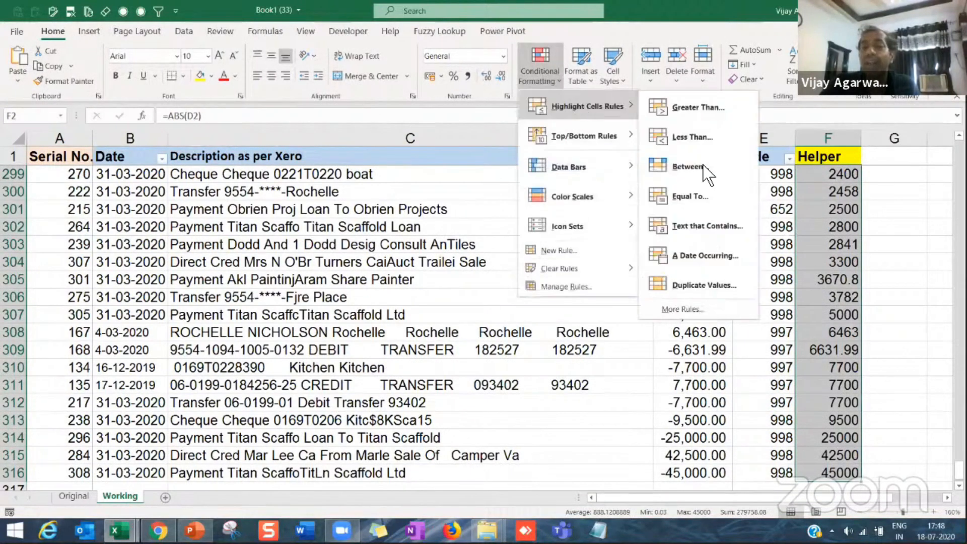
pyautogui.click(701, 285)
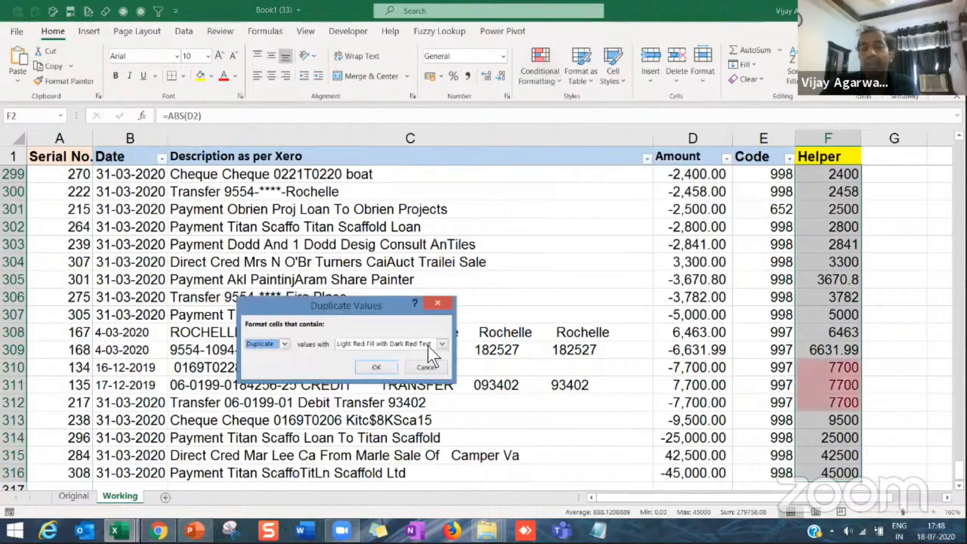
pyautogui.click(377, 368)
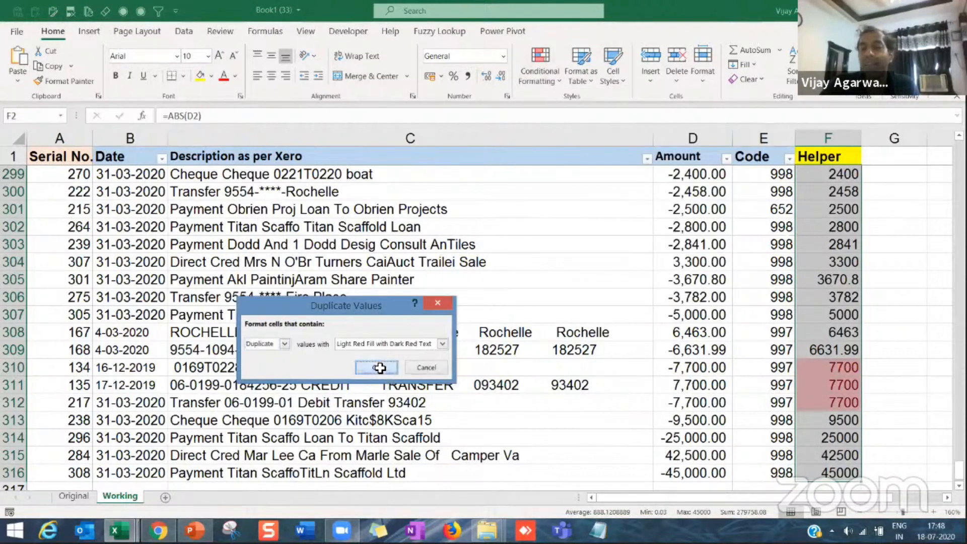
# Step: Examine the highlighted Helper values at the end and the start of the transaction list against their amounts
pyautogui.click(831, 405)
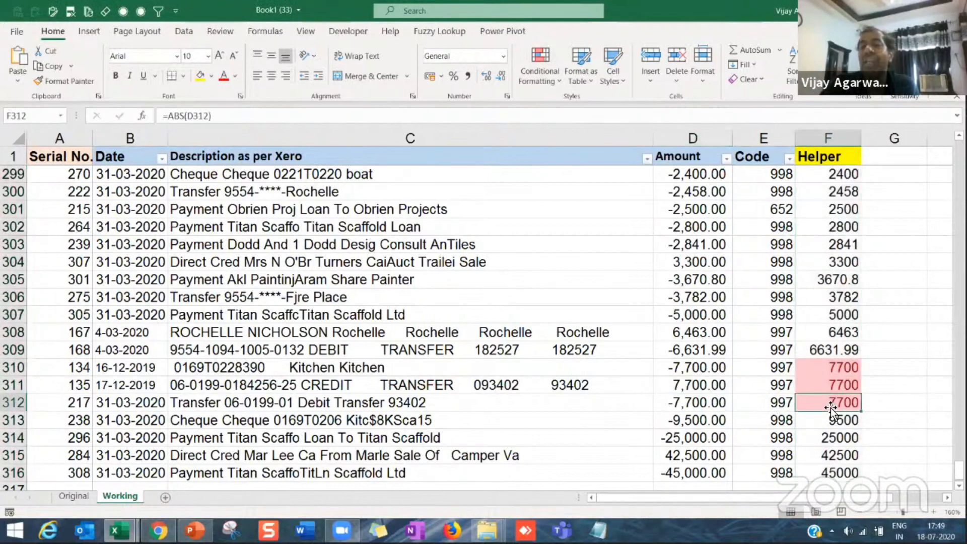
pyautogui.hscroll(2, 806, 411)
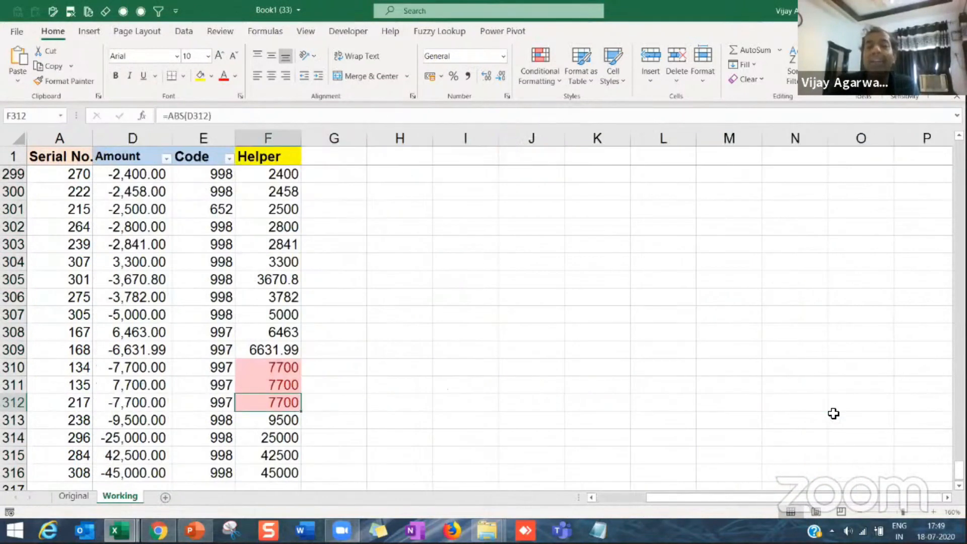
pyautogui.hotkey('ctrl', 'Up')
pyautogui.press('Left')
pyautogui.press('Left')
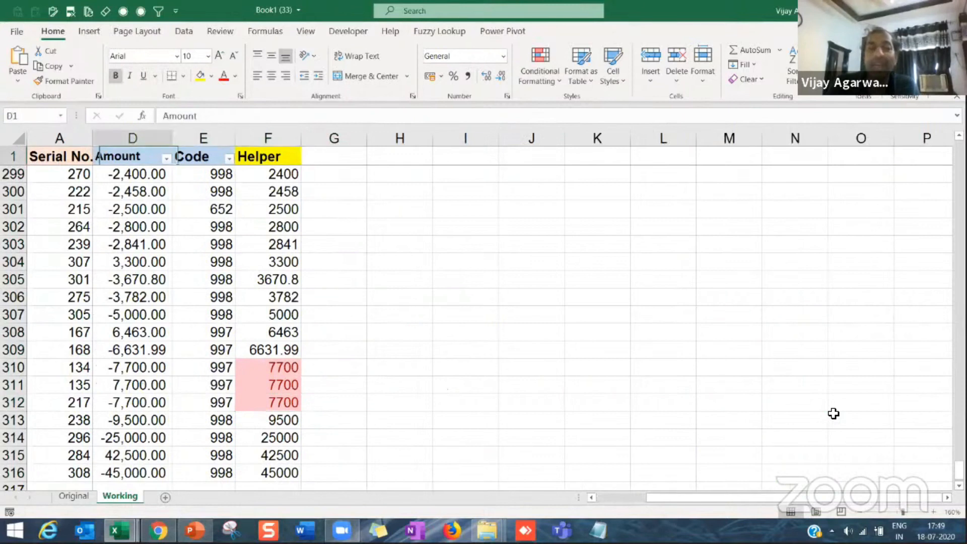
pyautogui.press('Left')
pyautogui.press('Left')
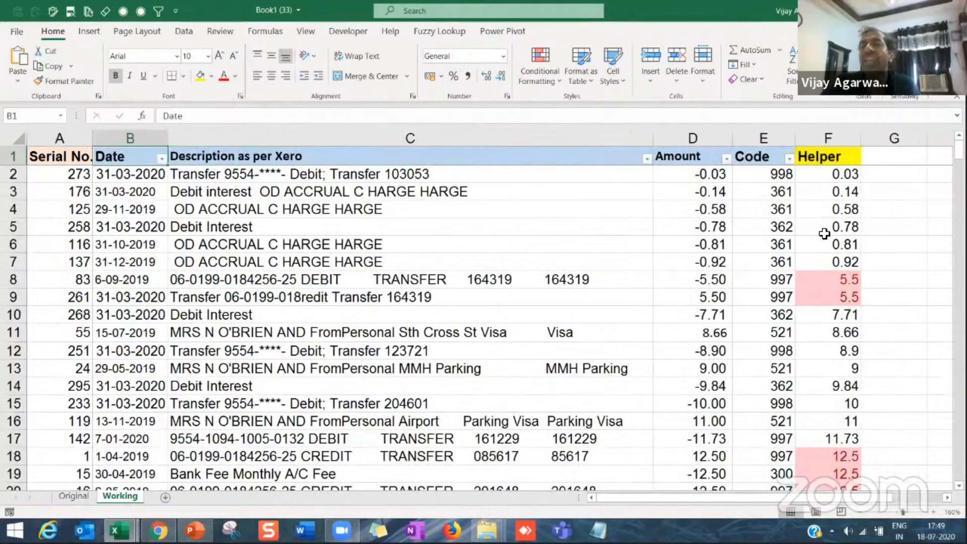
pyautogui.click(820, 224)
pyautogui.press('Up')
pyautogui.click(716, 214)
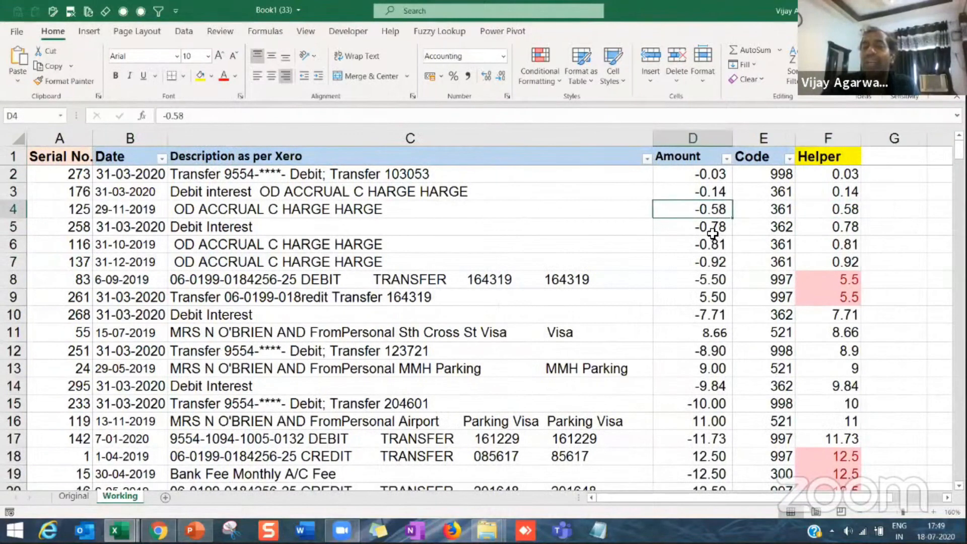
pyautogui.click(713, 230)
pyautogui.click(847, 348)
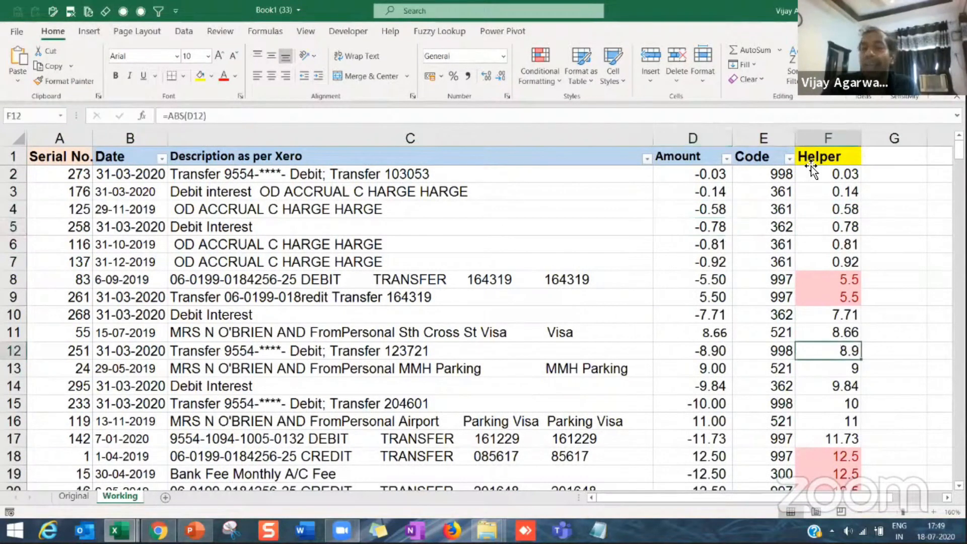
# Step: Reapply the header filters so they include the Helper column, and filter Helper by the light red cell colour
pyautogui.click(811, 164)
pyautogui.hotkey('ctrl', 'shift', 'l')
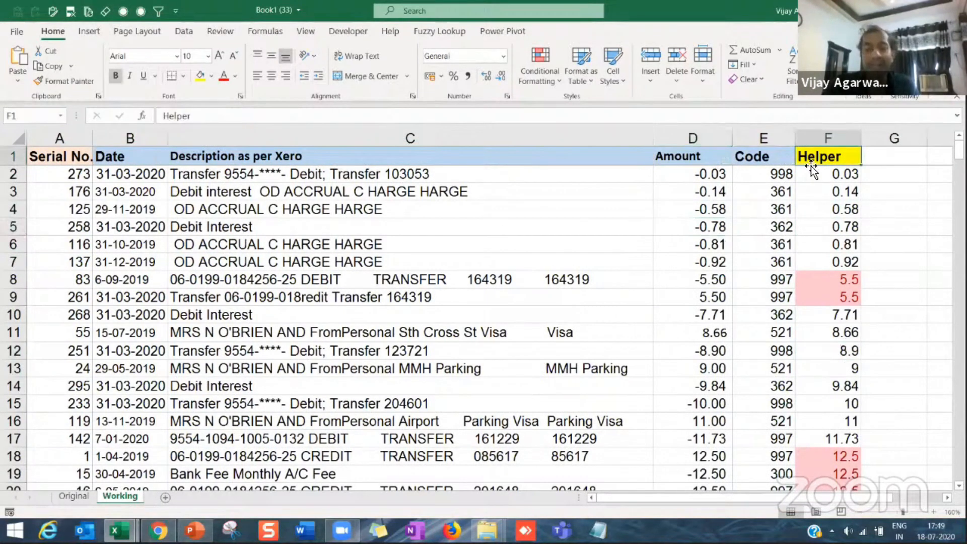
pyautogui.hotkey('ctrl', 'shift', 'l')
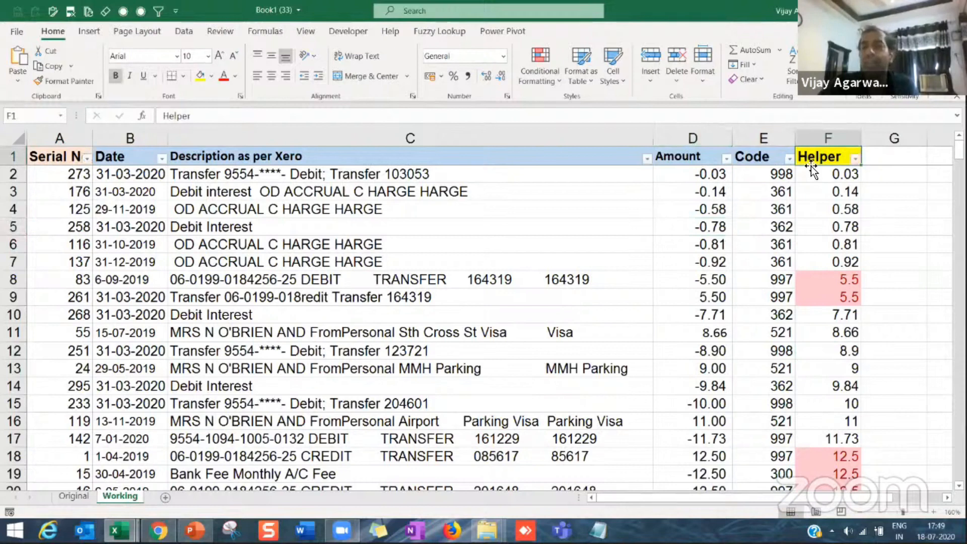
pyautogui.click(856, 159)
pyautogui.moveTo(748, 265)
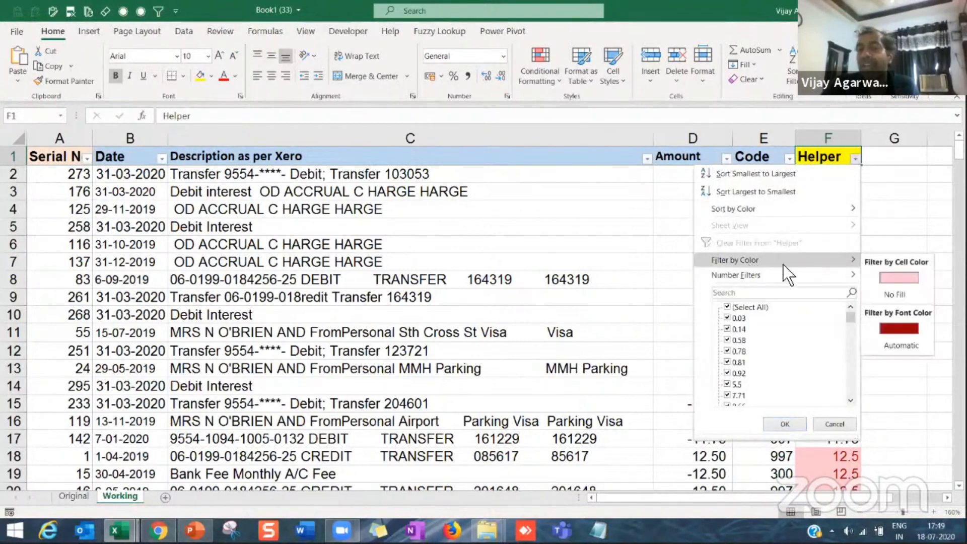
pyautogui.click(901, 278)
# Step: Compare the amounts and codes of the opposite-signed 5.50 entries in rows 8 and 9
pyautogui.click(700, 222)
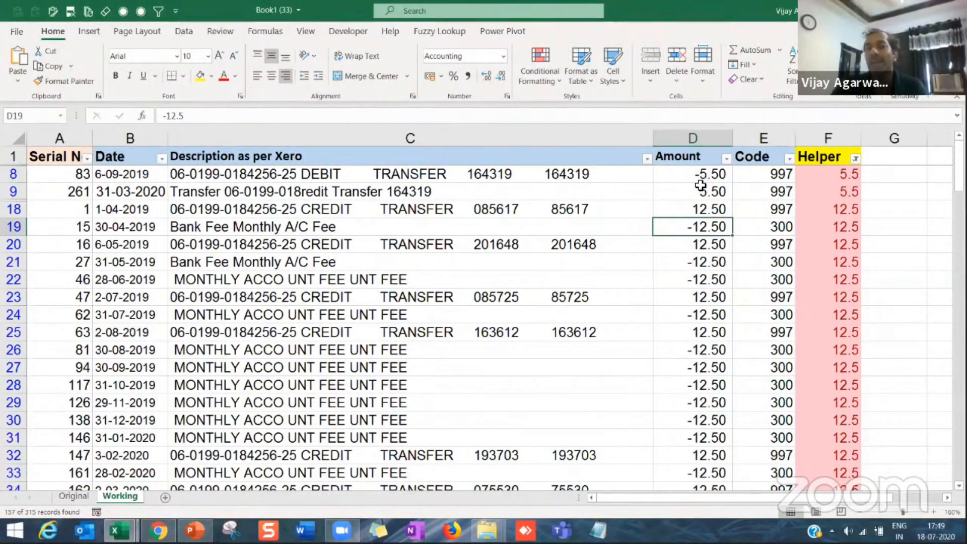
pyautogui.moveTo(702, 175); pyautogui.dragTo(701, 186)
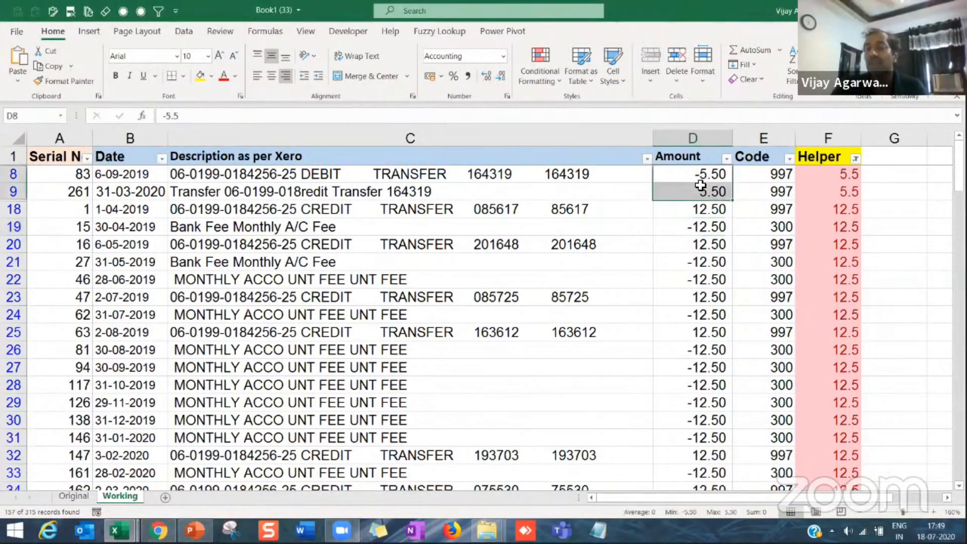
pyautogui.click(769, 174)
pyautogui.moveTo(767, 177); pyautogui.dragTo(767, 199)
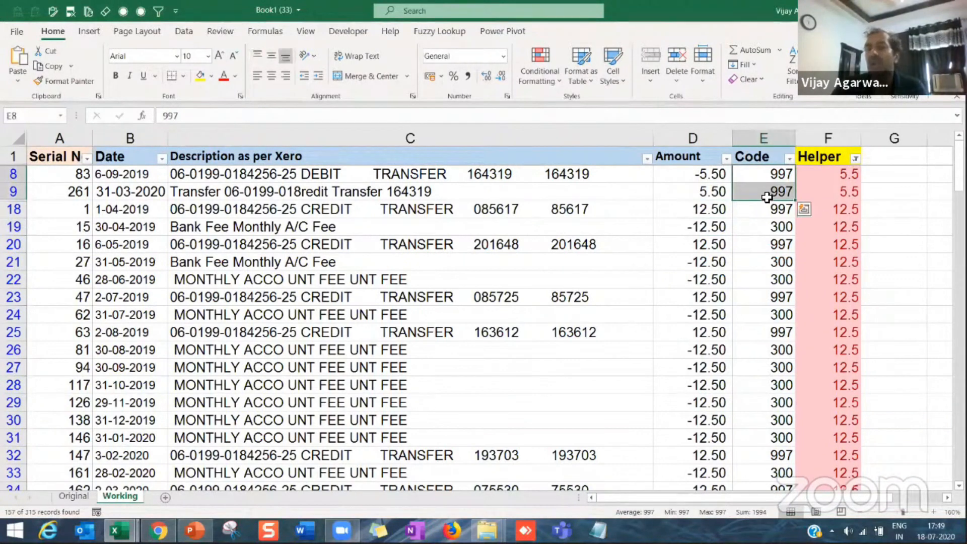
pyautogui.click(767, 198)
# Step: Go through the Amount values of the filtered 12.50 transactions down to the 13.08 entry in row 57
pyautogui.click(702, 199)
pyautogui.press('Down')
pyautogui.press('Down')
pyautogui.press('Down')
pyautogui.press('Down')
pyautogui.press('Down')
pyautogui.press('Down')
pyautogui.press('Down')
pyautogui.press('Down')
pyautogui.press('Down')
pyautogui.press('Down')
pyautogui.press('Down')
pyautogui.press('Down')
pyautogui.press('Down')
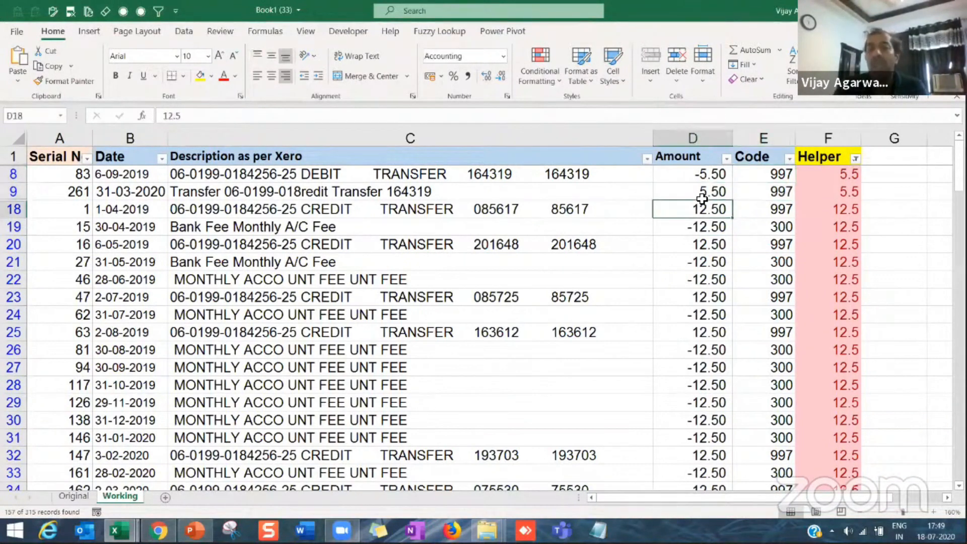
pyautogui.press('Down')
pyautogui.press('Down')
pyautogui.press('Down')
pyautogui.press('Down')
pyautogui.press('Down')
pyautogui.press('Down')
pyautogui.press('Down')
pyautogui.press('Down')
pyautogui.press('Down')
pyautogui.press('Down')
pyautogui.press('Down')
pyautogui.press('Down')
pyautogui.press('Down')
pyautogui.press('Down')
pyautogui.press('Down')
pyautogui.press('Down')
pyautogui.press('Down')
pyautogui.press('Down')
pyautogui.press('Down')
pyautogui.press('Down')
pyautogui.press('Up')
pyautogui.press('Up')
pyautogui.press('Up')
pyautogui.press('Up')
pyautogui.press('Up')
pyautogui.press('Up')
pyautogui.press('Up')
pyautogui.press('Up')
pyautogui.press('Up')
pyautogui.press('Up')
pyautogui.press('Up')
pyautogui.press('Up')
pyautogui.press('Up')
pyautogui.press('Up')
pyautogui.press('Up')
pyautogui.press('Down')
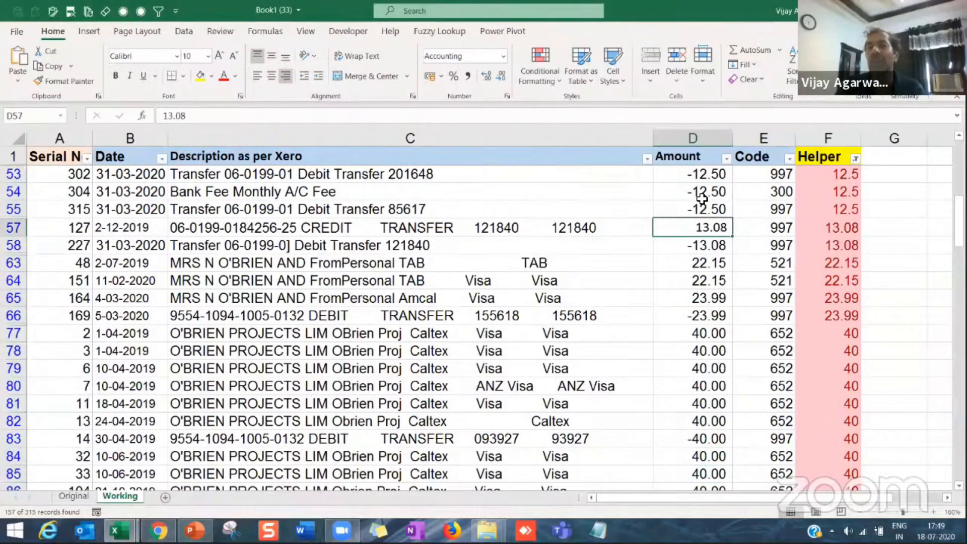
# Step: Compare the signs of the paired 13.08, 22.15 and 23.99 amounts in rows 57 to 66
pyautogui.hotkey('shift', 'Down')
pyautogui.press('Down')
pyautogui.press('Down')
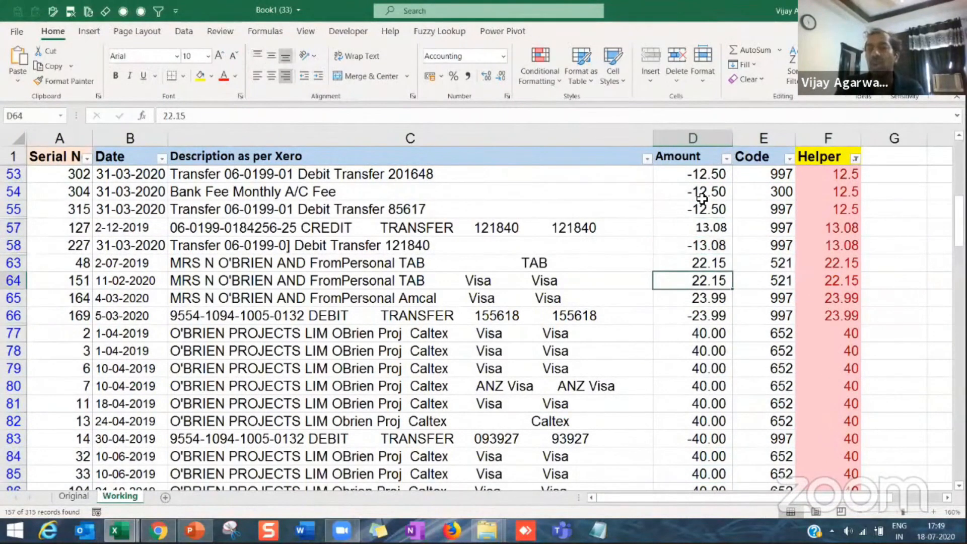
pyautogui.hotkey('shift', 'Down')
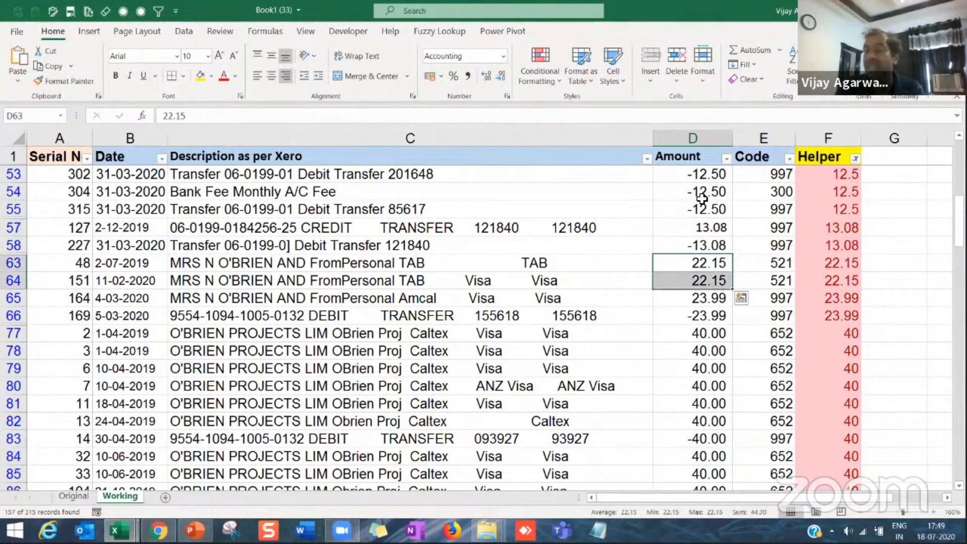
pyautogui.press('Down')
pyautogui.press('Down')
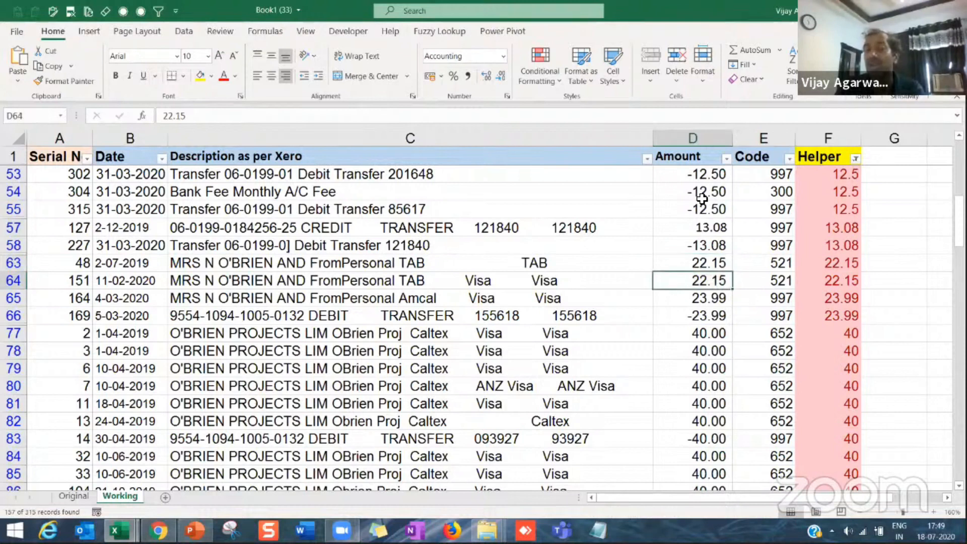
pyautogui.hotkey('shift', 'Down')
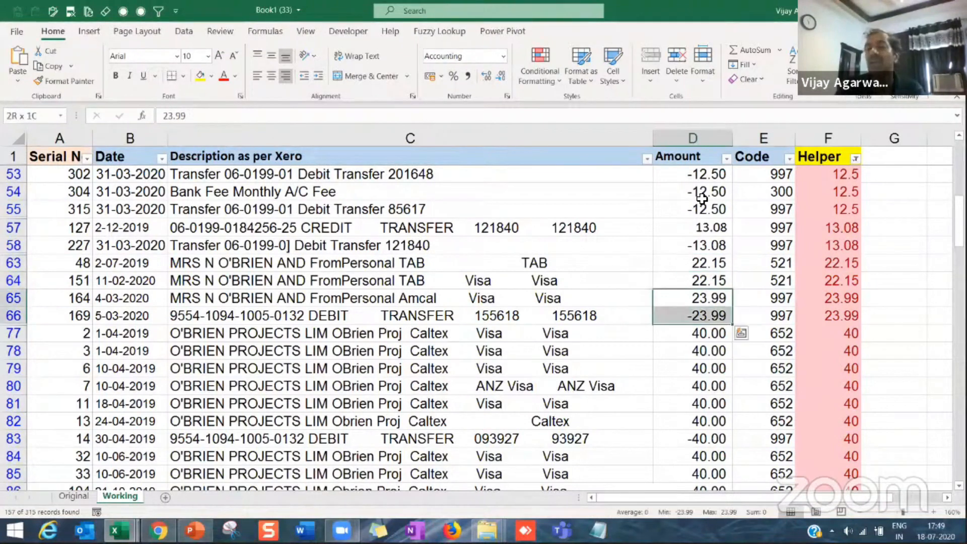
pyautogui.press('Down')
pyautogui.press('Down')
# Step: Check the dates of the 40.00 transactions, going through them from row 77 to row 84
pyautogui.scroll(-3, 702, 198)
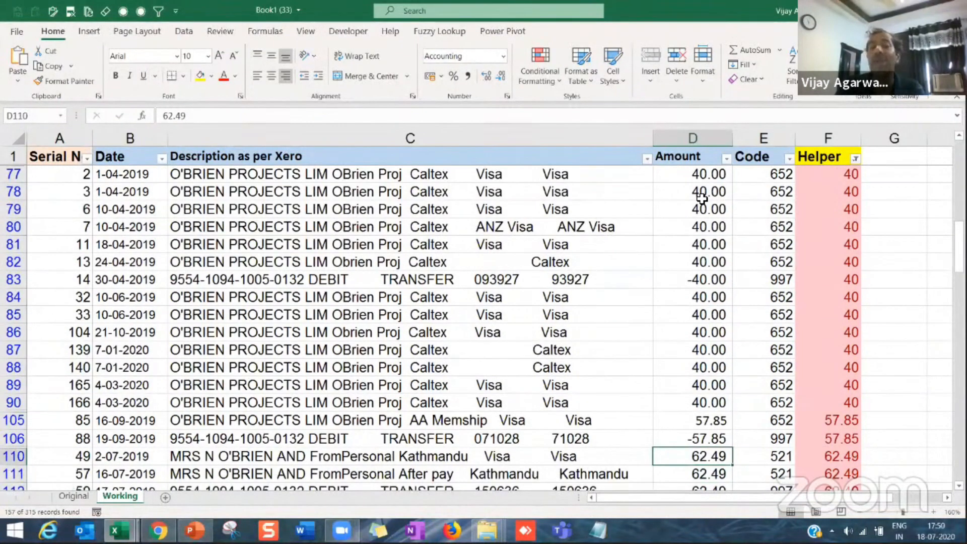
pyautogui.press('Up')
pyautogui.press('Up')
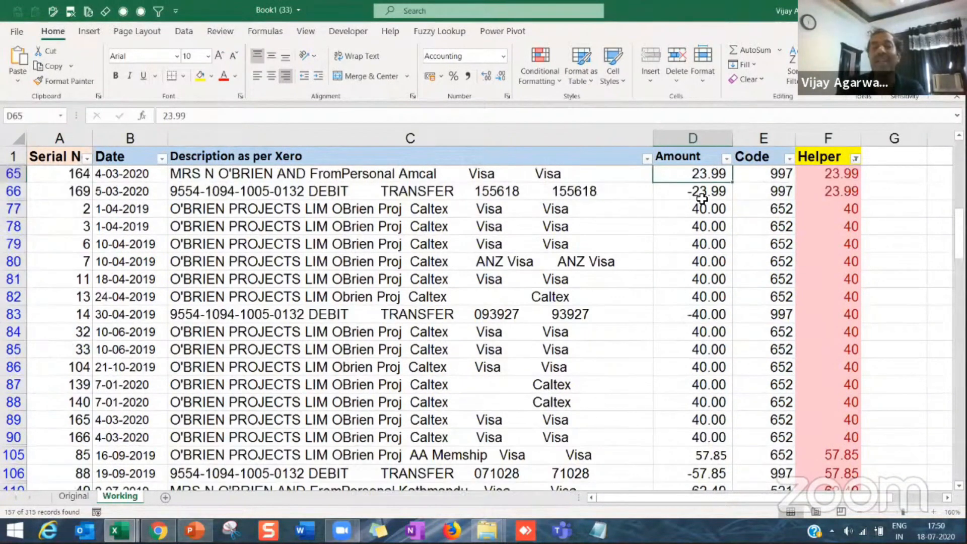
pyautogui.press('Down')
pyautogui.press('Down')
pyautogui.press('Left')
pyautogui.press('Left')
pyautogui.press('Left')
pyautogui.press('Right')
pyautogui.press('Down')
pyautogui.press('Down')
pyautogui.press('Down')
pyautogui.press('Down')
pyautogui.press('Down')
pyautogui.press('Down')
pyautogui.press('Down')
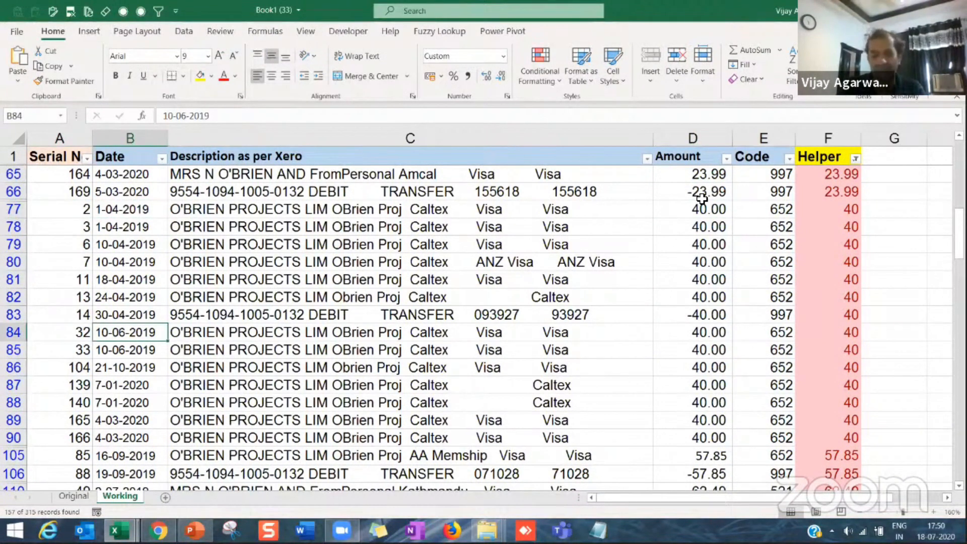
# Step: Compare the descriptions and amounts of the 40.00 transactions and of the filtered entries above them up to row 57
pyautogui.press('Right')
pyautogui.press('Right')
pyautogui.press('Right')
pyautogui.press('Left')
pyautogui.press('Down')
pyautogui.press('Down')
pyautogui.press('Down')
pyautogui.press('Down')
pyautogui.press('Down')
pyautogui.press('Down')
pyautogui.press('Down')
pyautogui.press('Down')
pyautogui.press('Down')
pyautogui.press('Down')
pyautogui.press('Down')
pyautogui.press('Down')
pyautogui.press('Down')
pyautogui.press('Left')
pyautogui.press('Up')
pyautogui.press('Up')
pyautogui.press('Up')
pyautogui.press('Up')
pyautogui.press('Up')
pyautogui.press('Up')
pyautogui.press('Up')
pyautogui.press('Up')
pyautogui.press('Up')
pyautogui.press('Up')
pyautogui.press('Up')
pyautogui.press('Up')
pyautogui.press('Up')
pyautogui.press('Up')
pyautogui.press('Up')
pyautogui.press('Up')
pyautogui.press('Up')
pyautogui.press('Up')
pyautogui.press('Up')
pyautogui.press('Up')
pyautogui.press('Up')
pyautogui.press('Right')
pyautogui.press('Left')
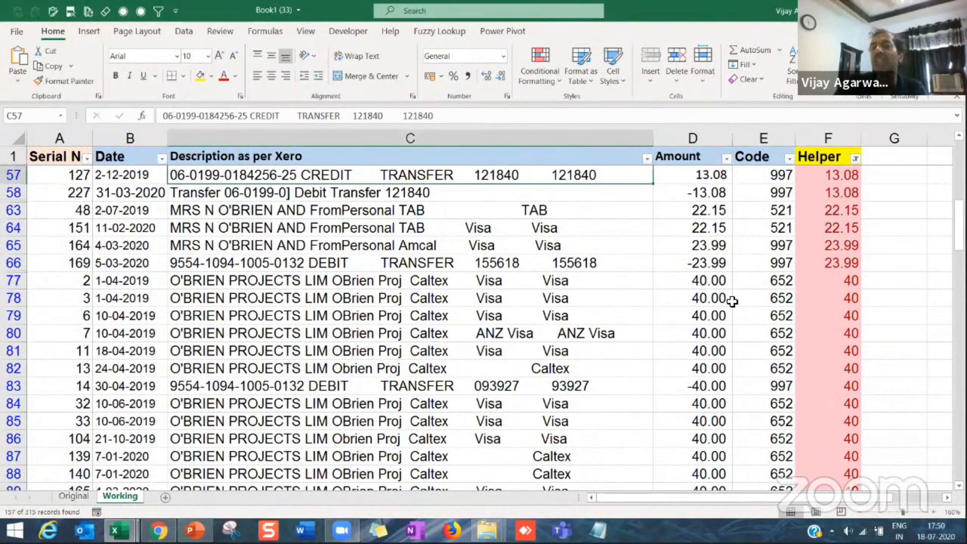
# Step: Look through the amounts of the remaining filtered duplicates, from the 23.99 pair down to the larger transactions past row 200
pyautogui.click(706, 266)
pyautogui.click(700, 314)
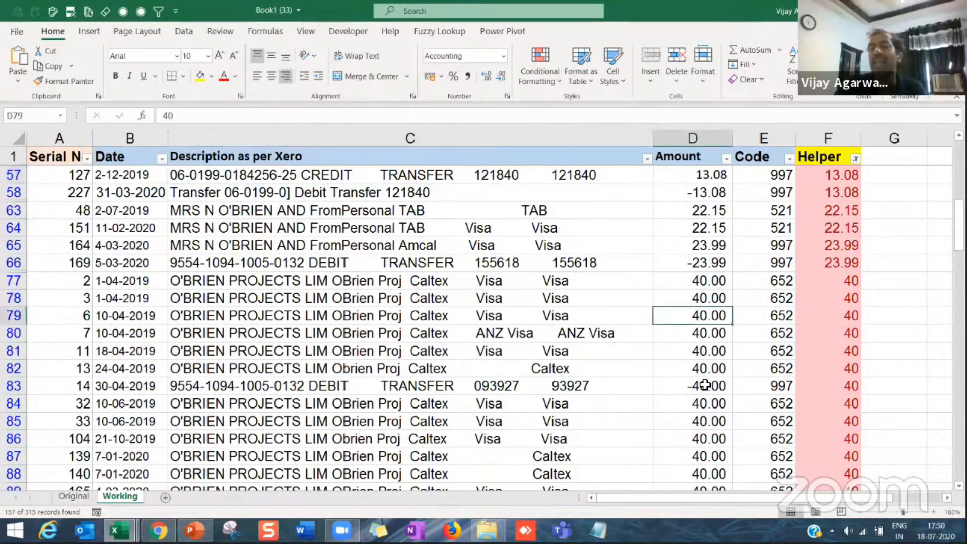
pyautogui.press('Down')
pyautogui.press('Down')
pyautogui.press('Down')
pyautogui.press('Down')
pyautogui.press('Down')
pyautogui.press('Down')
pyautogui.press('Down')
pyautogui.press('Down')
pyautogui.press('Down')
pyautogui.press('Down')
pyautogui.press('Down')
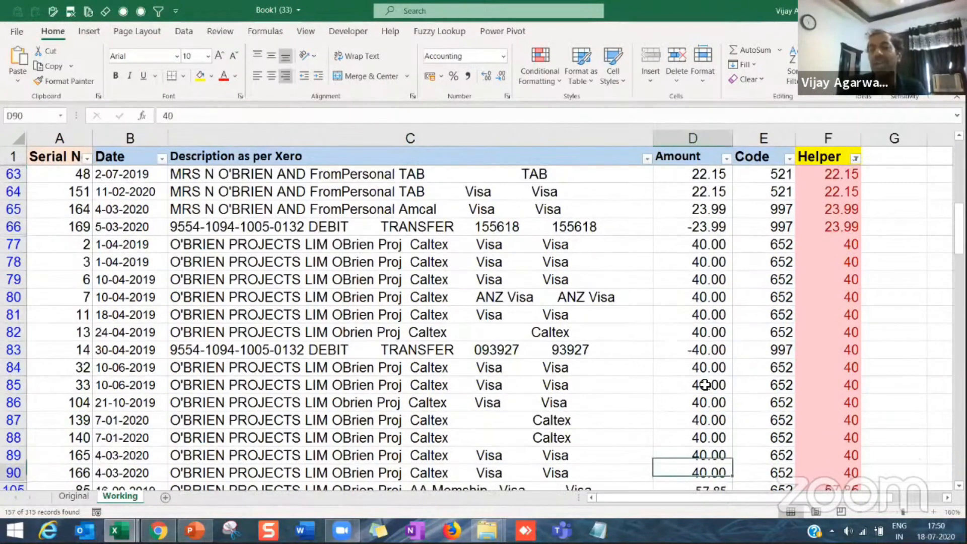
pyautogui.press('pagedown')
pyautogui.press('pagedown')
pyautogui.press('pagedown')
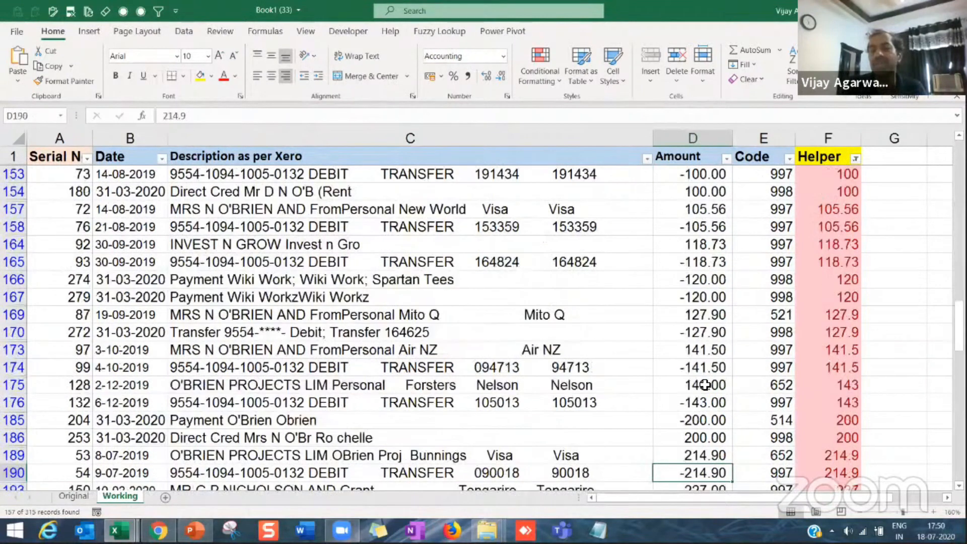
pyautogui.press('Up')
pyautogui.press('Up')
pyautogui.press('Up')
pyautogui.press('Up')
pyautogui.press('Up')
pyautogui.press('Up')
pyautogui.press('Up')
pyautogui.press('Up')
pyautogui.press('Up')
pyautogui.press('Up')
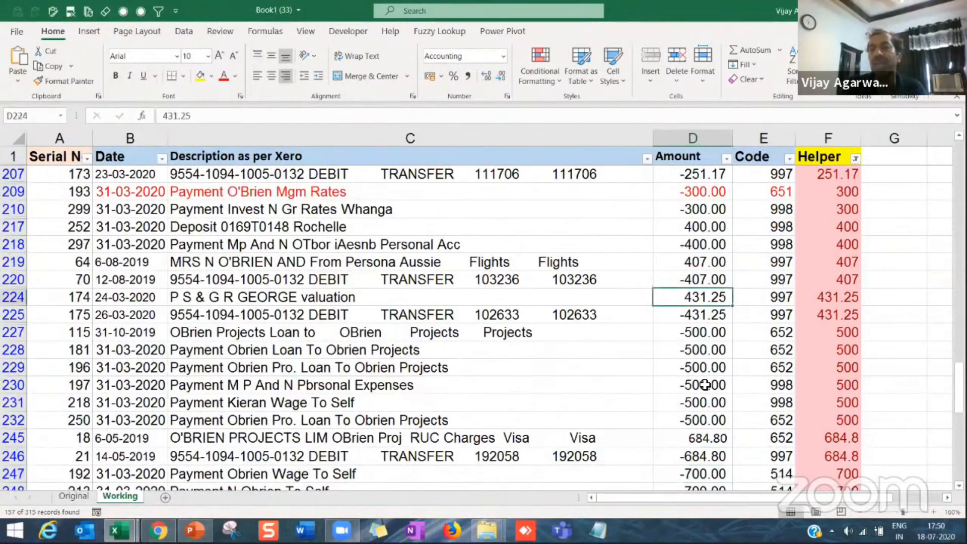
# Step: Look through the amounts of the filtered duplicates from the 431.25 pair down to the end of the list
pyautogui.hotkey('shift', 'Down')
pyautogui.press('Up')
pyautogui.click(705, 385)
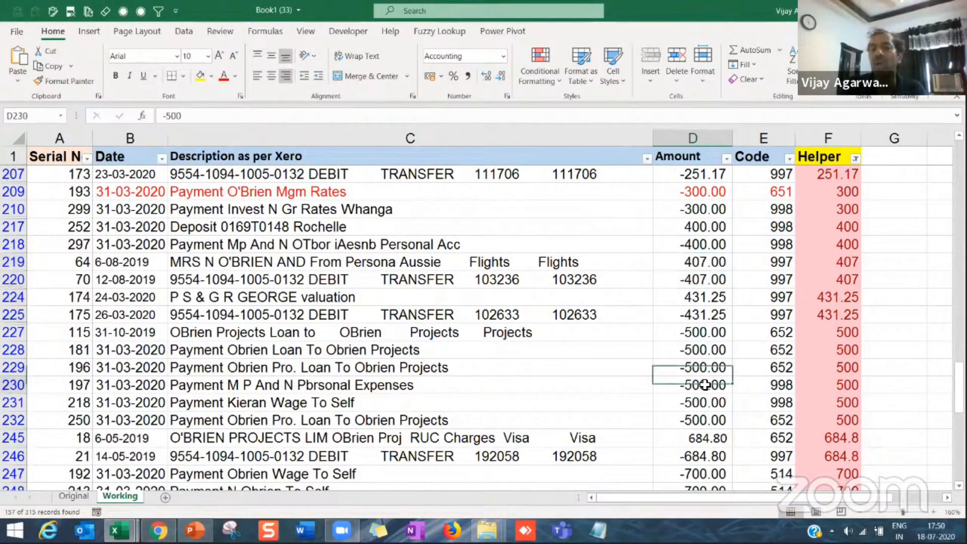
pyautogui.press('pagedown')
pyautogui.press('Down')
pyautogui.press('Down')
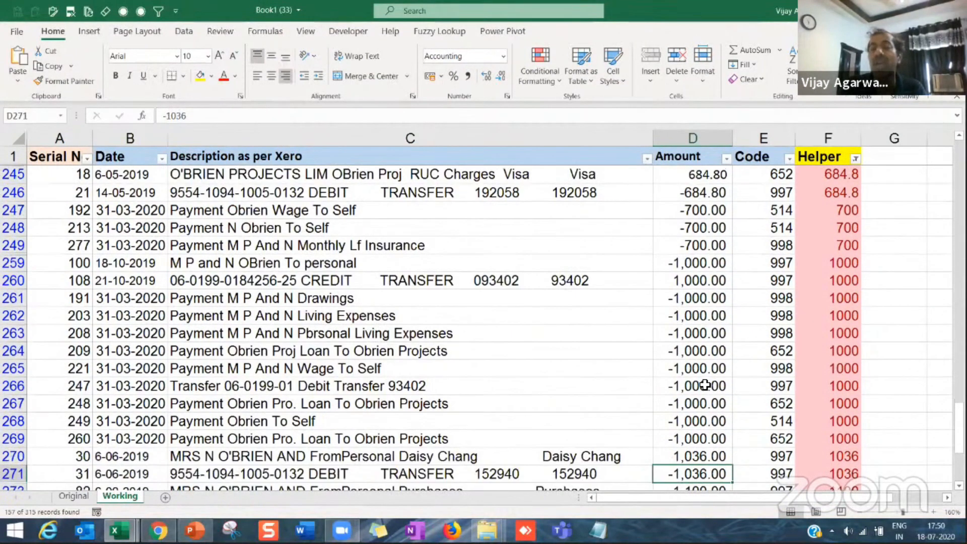
pyautogui.press('pagedown')
pyautogui.press('Up')
pyautogui.press('Up')
pyautogui.press('Up')
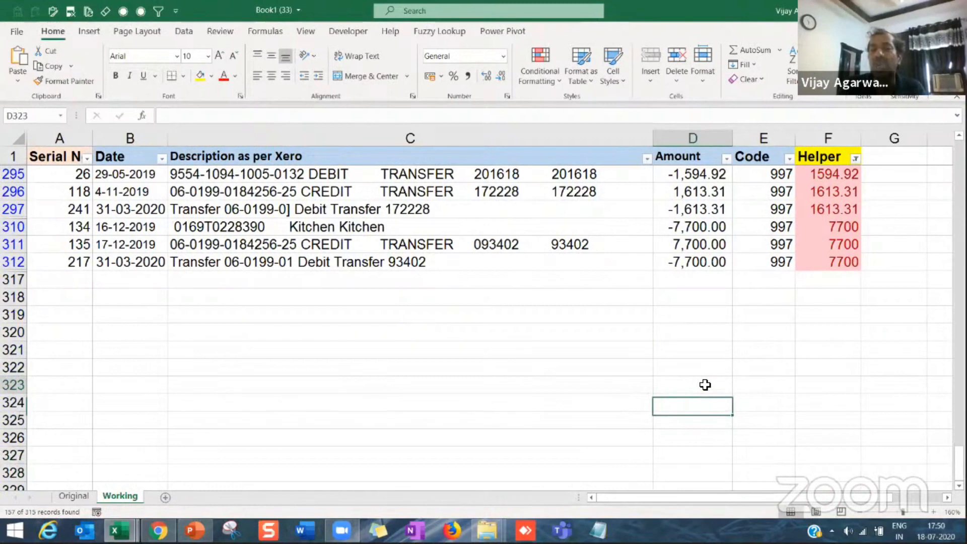
# Step: Go back up through the filtered amounts and examine the signs of the entries from the 500.00 group to the 227.00 pair
pyautogui.press('pageup')
pyautogui.press('pageup')
pyautogui.hotkey('shift', 'Down')
pyautogui.press('Down')
pyautogui.hotkey('shift', 'Down')
pyautogui.press('Up')
pyautogui.press('Up')
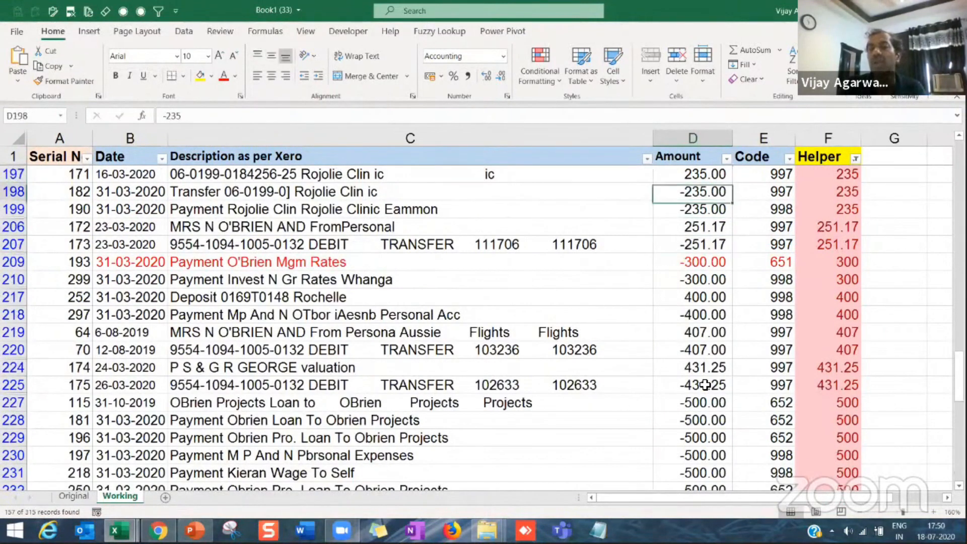
pyautogui.press('Up')
pyautogui.press('Up')
pyautogui.press('Up')
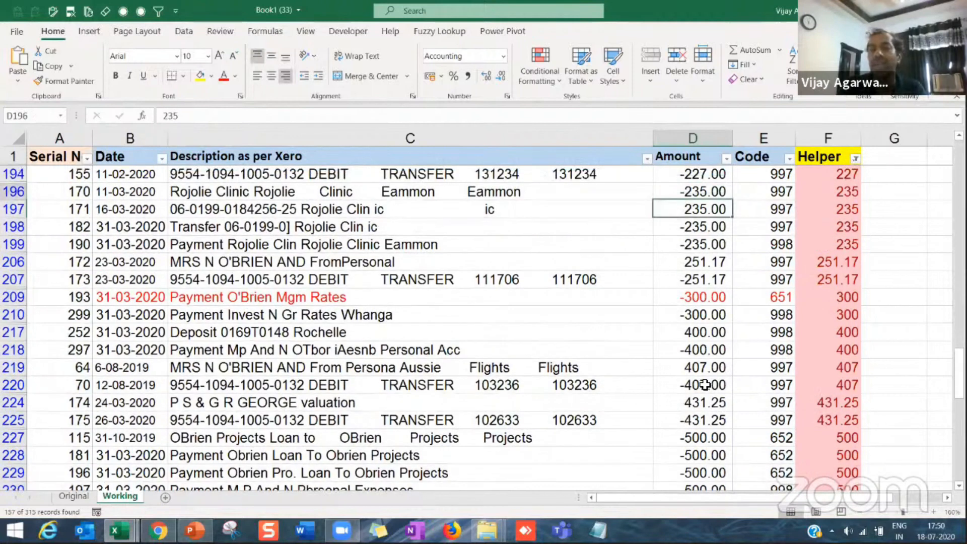
pyautogui.press('Up')
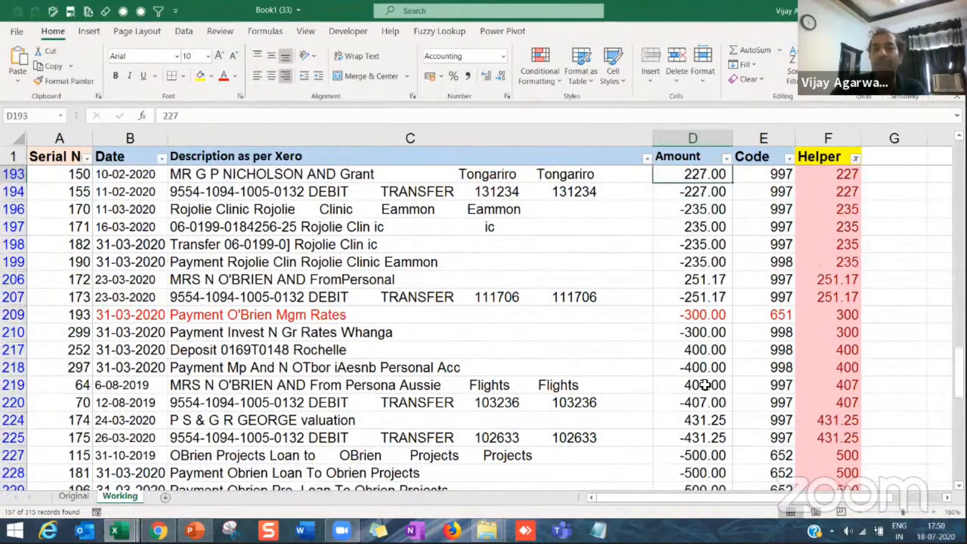
pyautogui.press('Down')
pyautogui.press('Down')
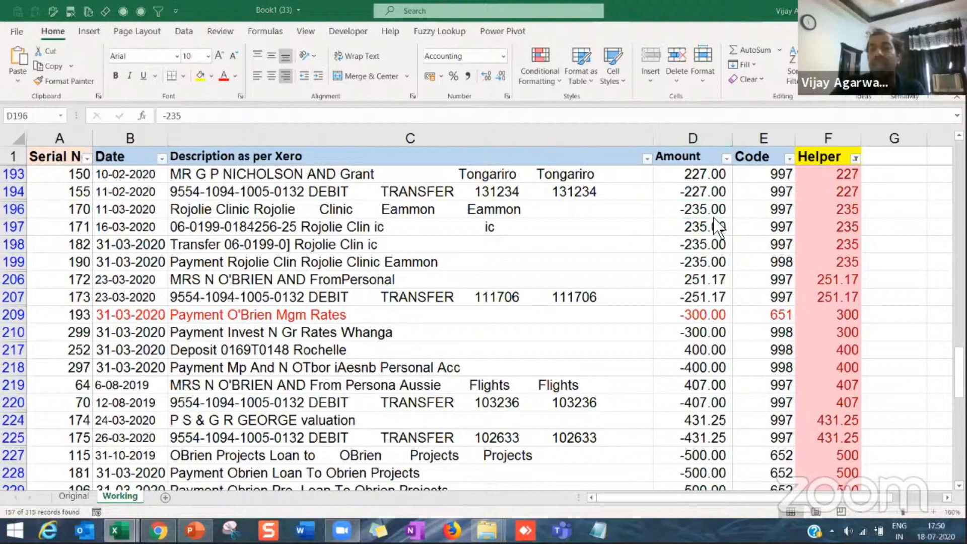
# Step: Compare the signs and descriptions of the four 235.00 transactions in rows 196 to 199
pyautogui.click(693, 230)
pyautogui.click(698, 262)
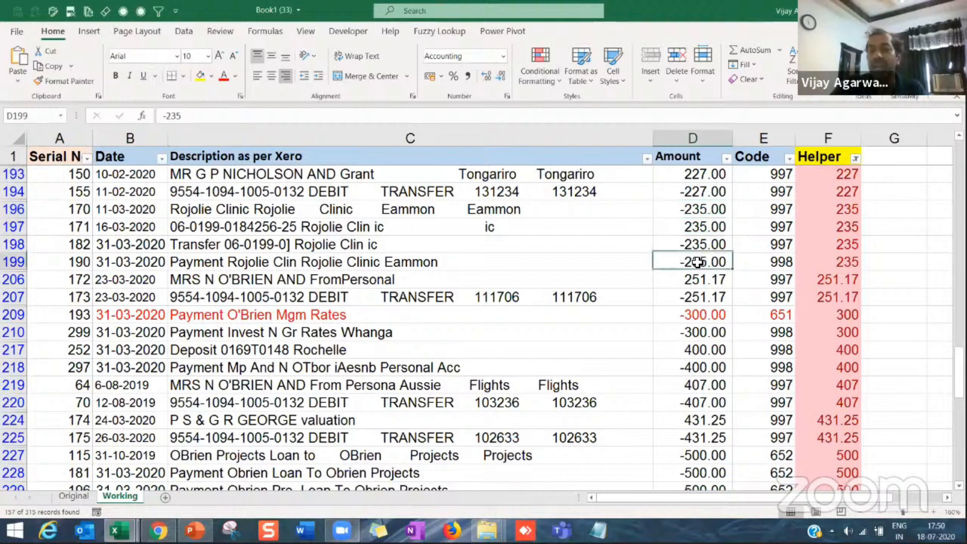
pyautogui.moveTo(698, 209); pyautogui.dragTo(698, 248)
pyautogui.click(697, 227)
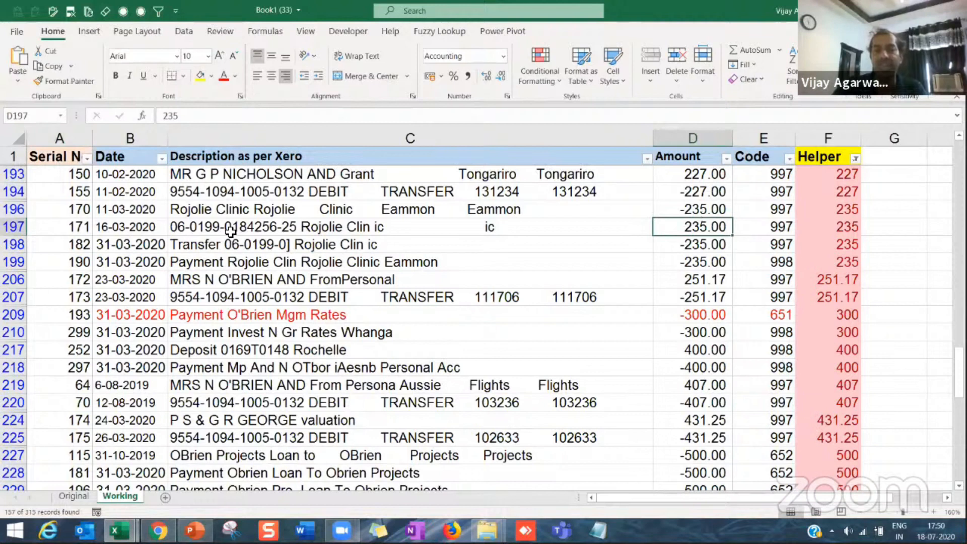
pyautogui.click(285, 227)
pyautogui.click(293, 215)
pyautogui.click(700, 227)
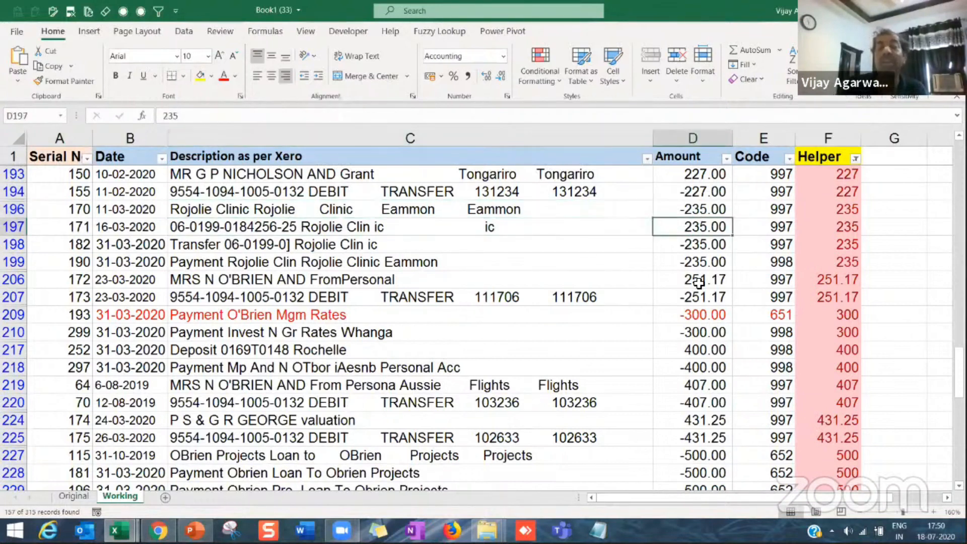
# Step: Return to the start of the filtered list and compare the dates of the 5.50 pair in rows 8 and 9
pyautogui.hotkey('ctrl', 'Up')
pyautogui.scroll(20, 700, 282)
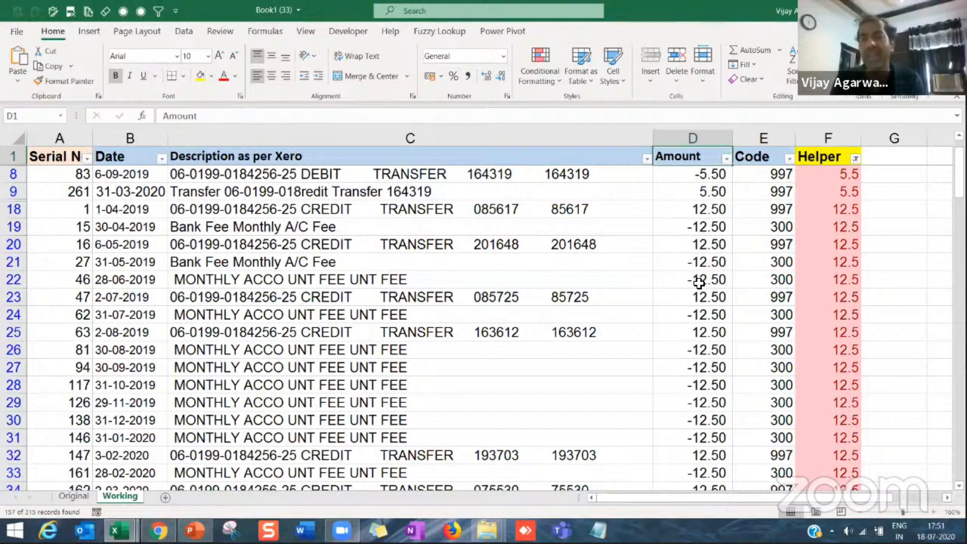
pyautogui.press('Down')
pyautogui.press('Down')
pyautogui.press('Home')
pyautogui.press('Right')
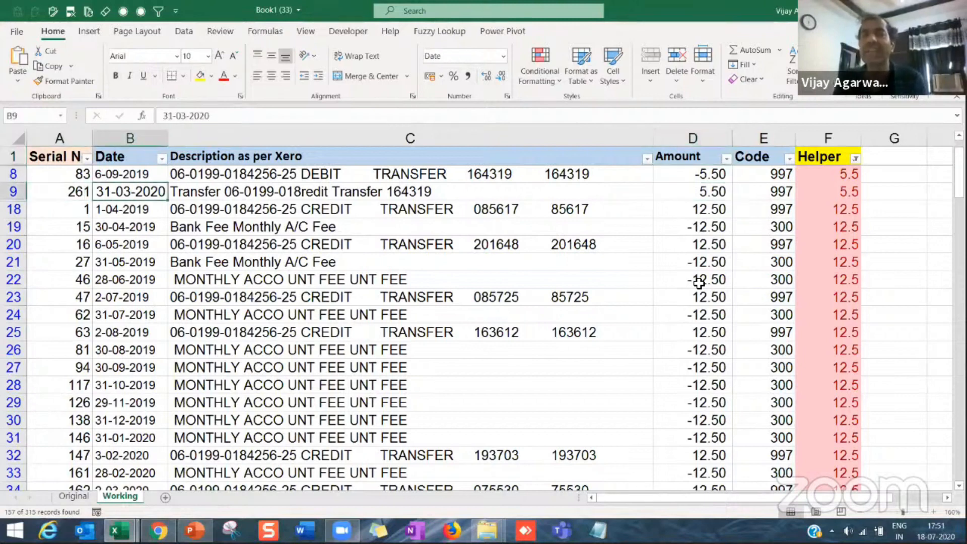
pyautogui.press('Up')
pyautogui.press('Up')
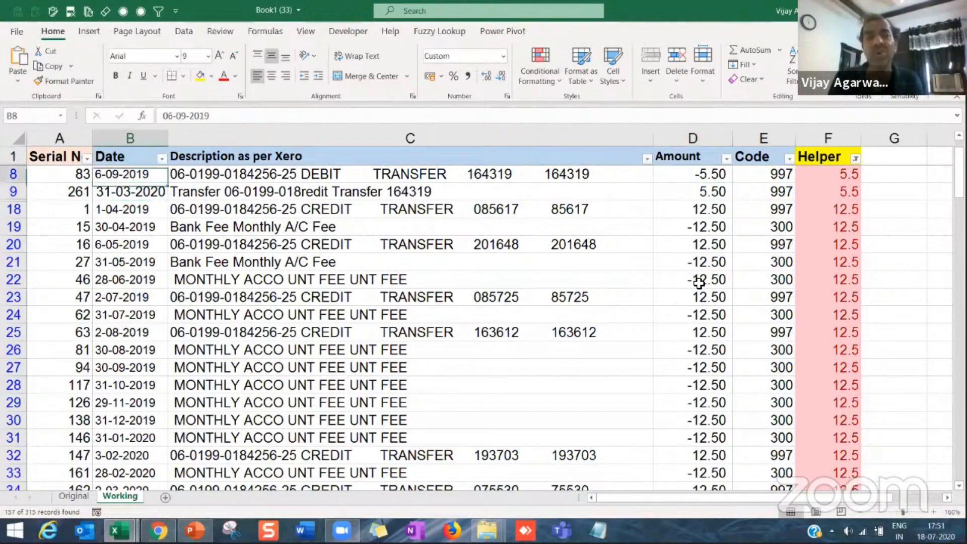
pyautogui.press('Left')
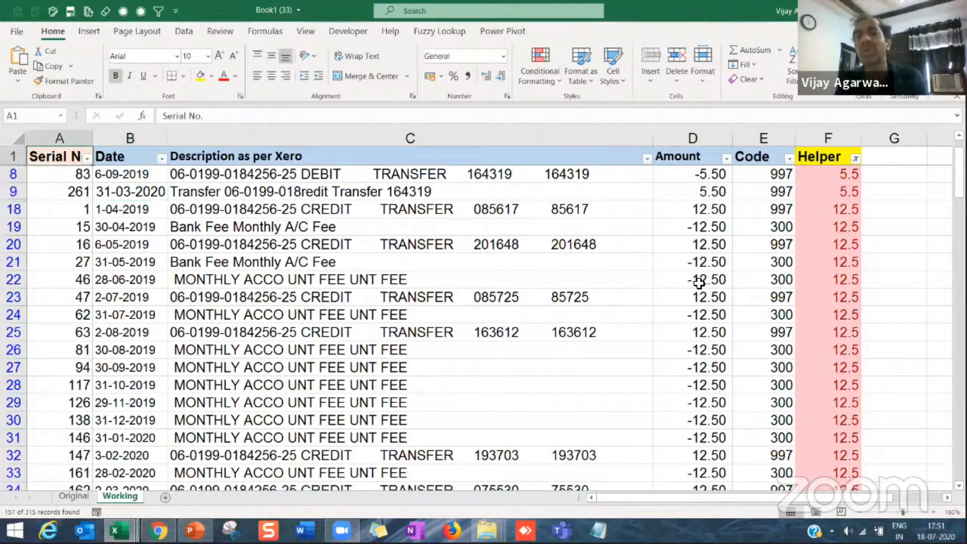
pyautogui.press('Right')
pyautogui.press('Right')
pyautogui.press('Right')
pyautogui.press('Right')
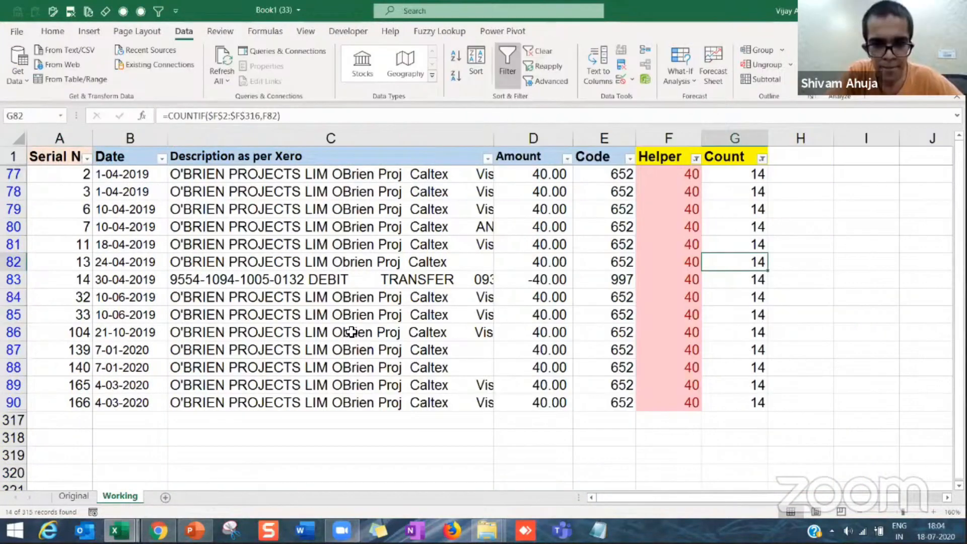
pyautogui.click(331, 332)
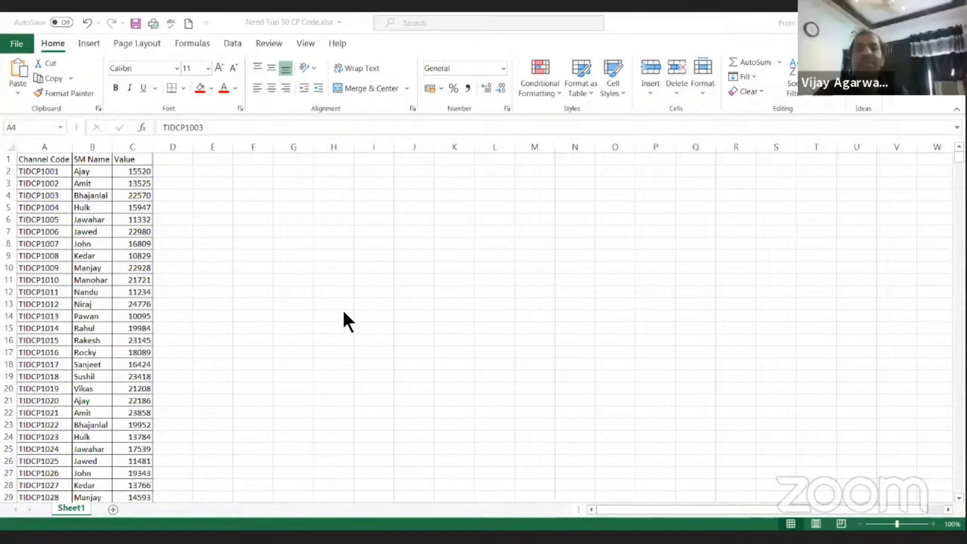
# Step: In the Need Top 50 CP Code workbook, check how far the Channel Code data extends and examine the first record's fields
pyautogui.click(44, 147)
pyautogui.click(47, 207)
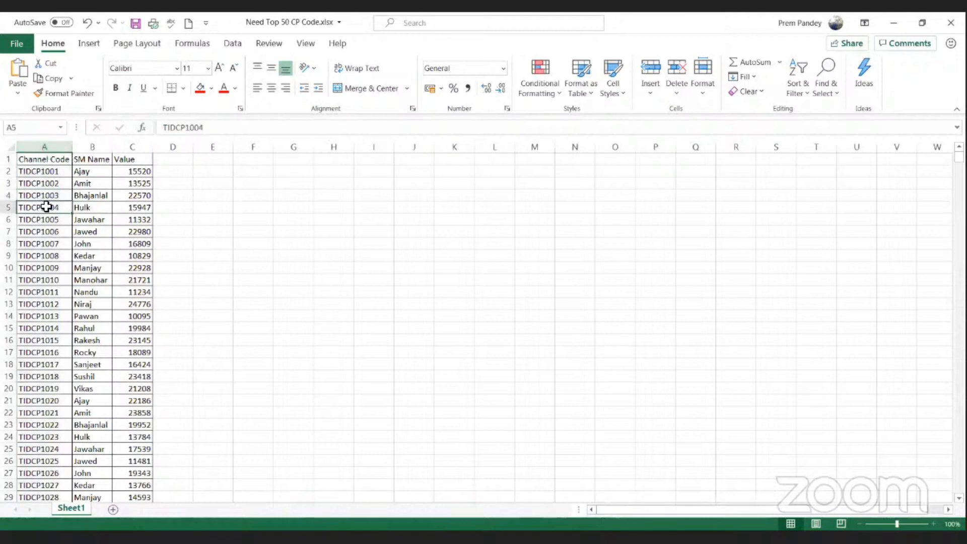
pyautogui.hotkey('ctrl', 'Down')
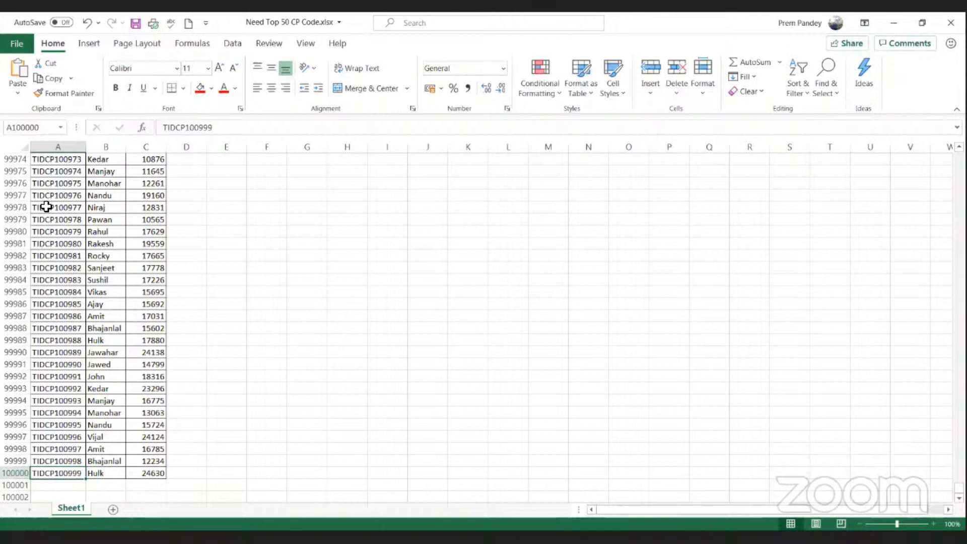
pyautogui.press('Up')
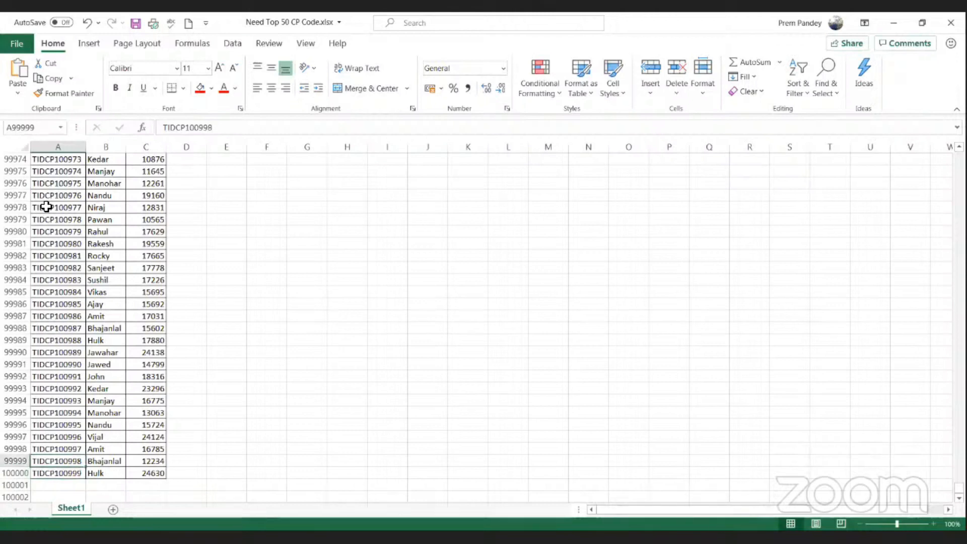
pyautogui.hotkey('ctrl', 'Home')
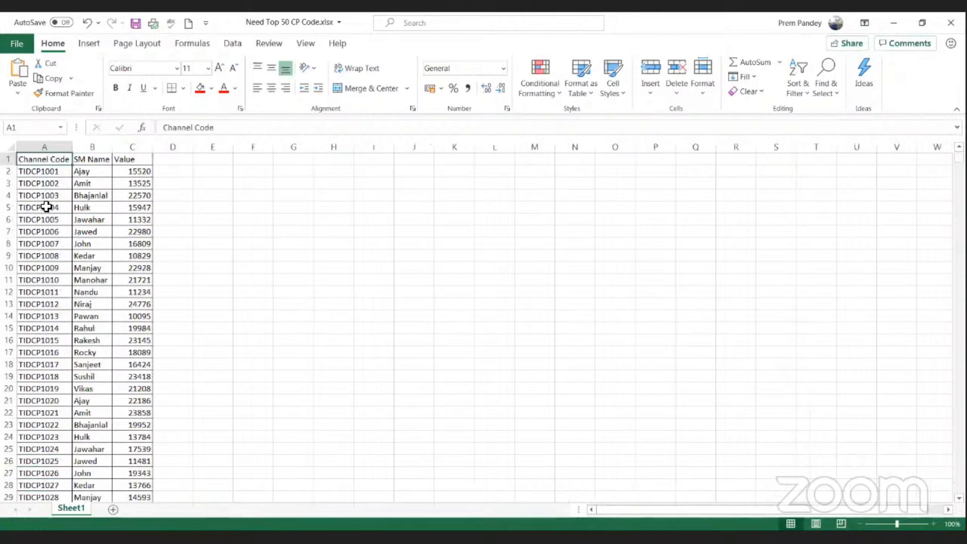
pyautogui.press('Down')
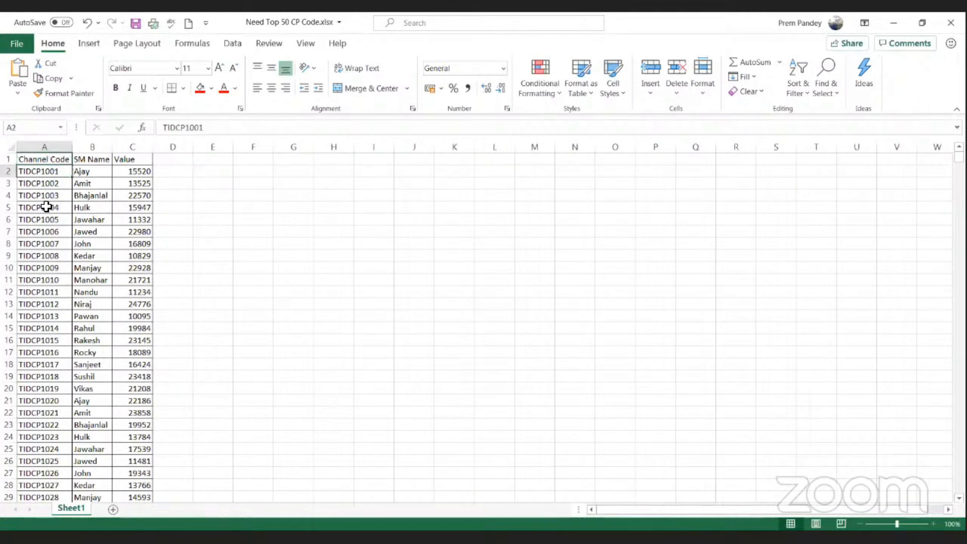
pyautogui.press('Right')
pyautogui.press('Right')
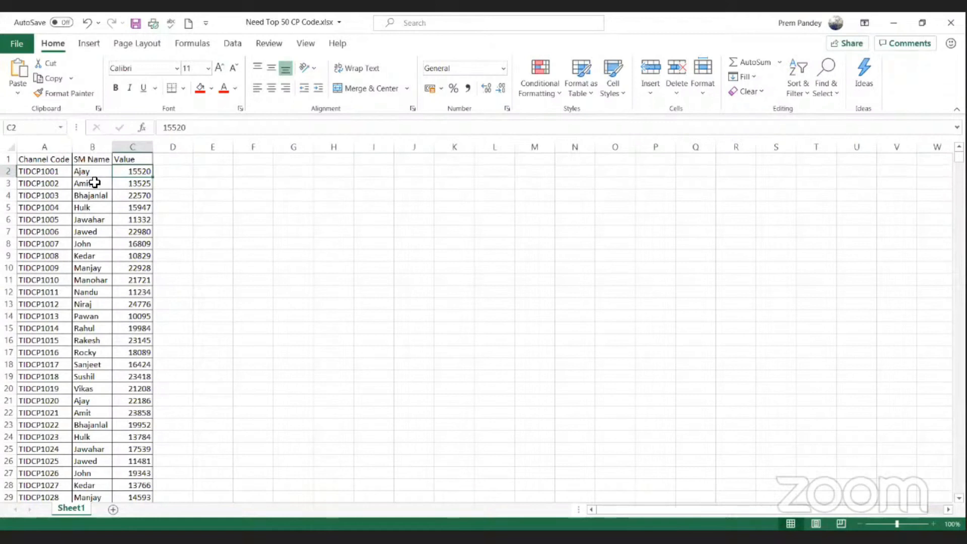
# Step: Examine the Channel Code, SM Name and Value columns over the first set of SM names in rows 2 to 20
pyautogui.moveTo(96, 174); pyautogui.dragTo(101, 389)
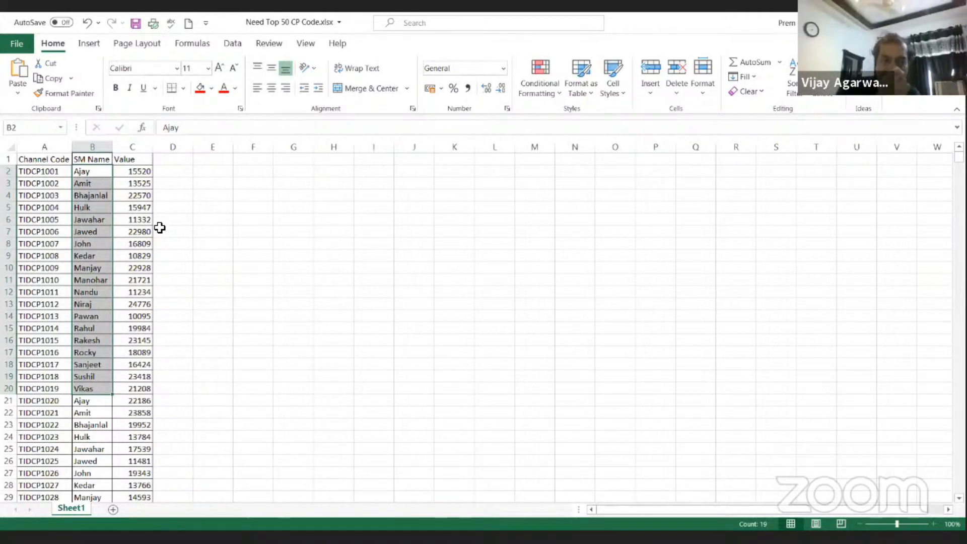
pyautogui.click(165, 170)
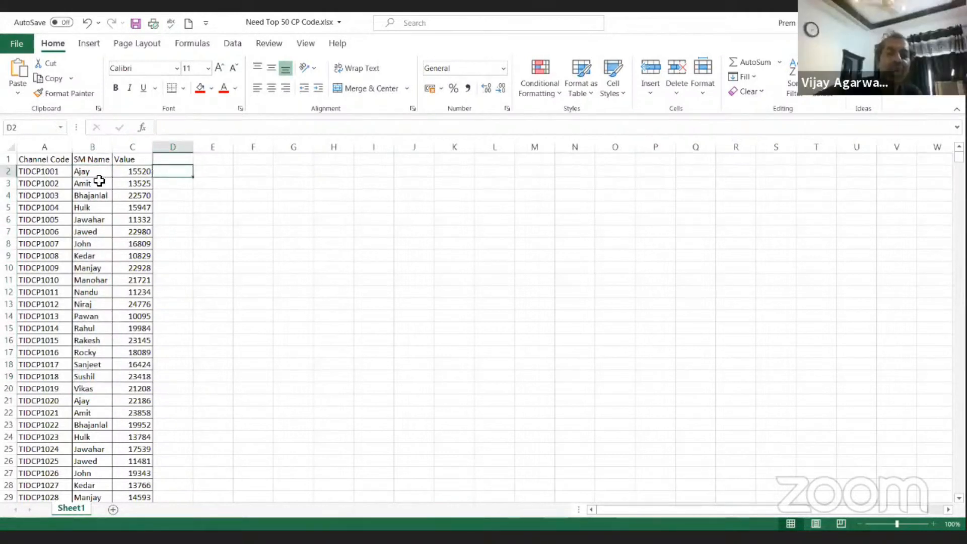
pyautogui.click(52, 171)
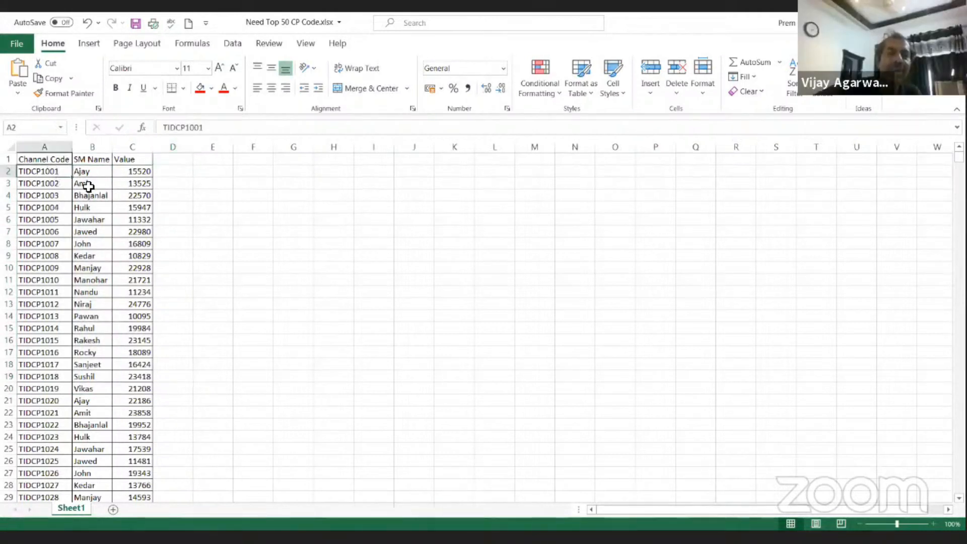
pyautogui.click(132, 160)
pyautogui.moveTo(52, 171); pyautogui.dragTo(47, 387)
pyautogui.moveTo(95, 173); pyautogui.dragTo(96, 273)
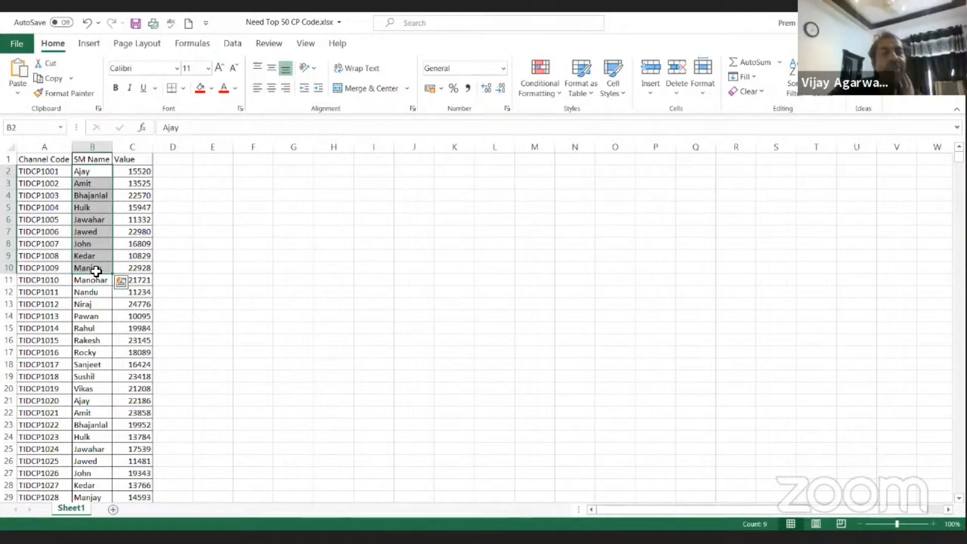
# Step: Create a PivotTable on a new sheet from the whole Channel Code, SM Name and Value range A1:C100000
pyautogui.click(130, 161)
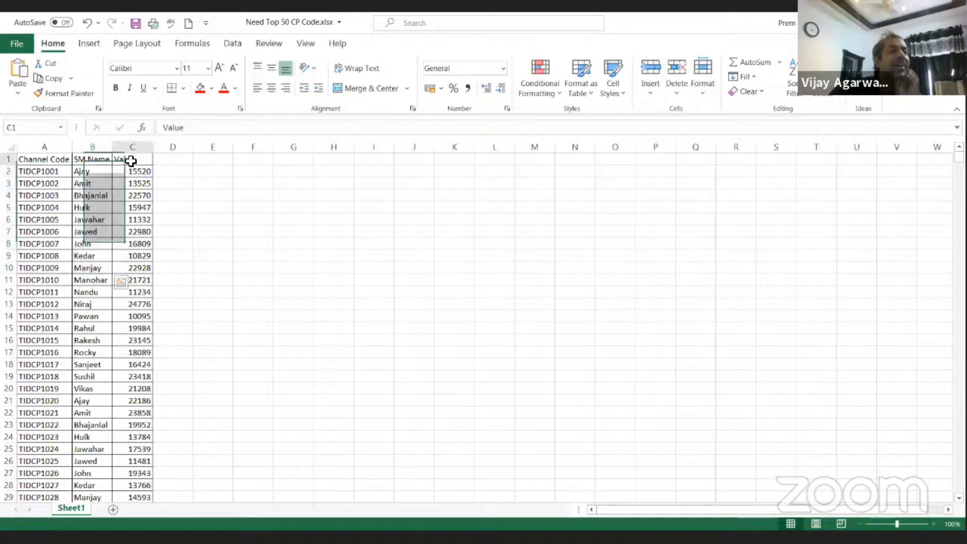
pyautogui.hotkey('ctrl', 'shift', 'Down')
pyautogui.hotkey('ctrl', 'shift', 'Left')
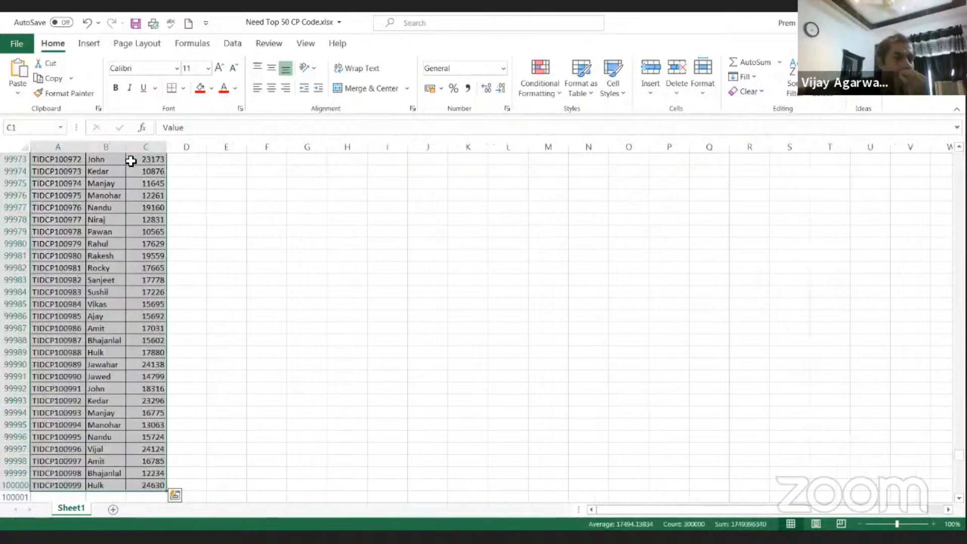
pyautogui.hotkey('alt', 'd')
pyautogui.press('p')
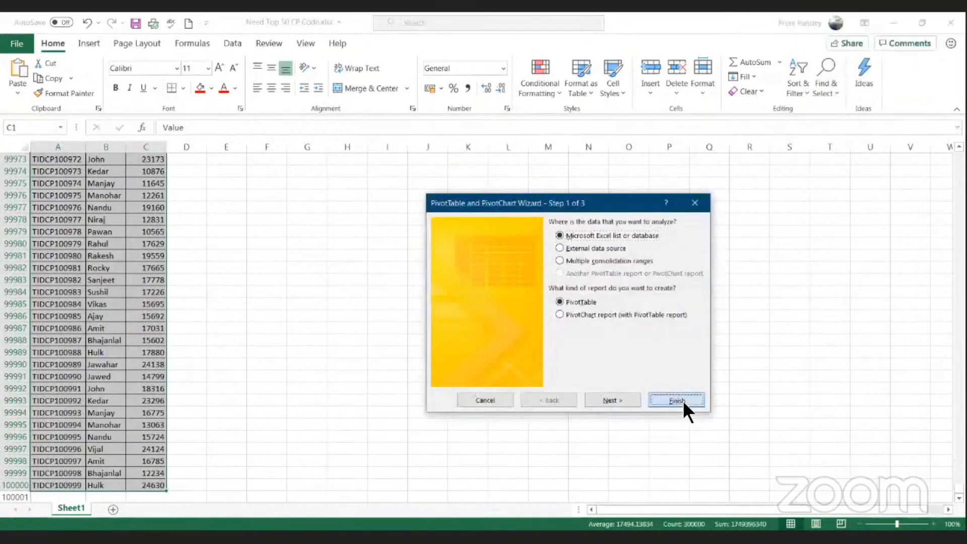
pyautogui.click(677, 400)
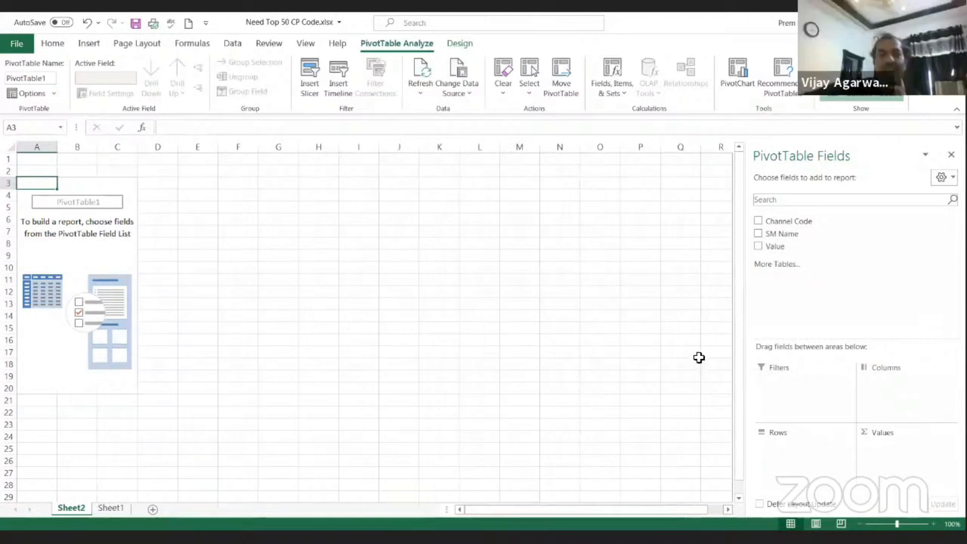
# Step: Add the Channel Code field to the PivotTable's row labels
pyautogui.rightClick(778, 224)
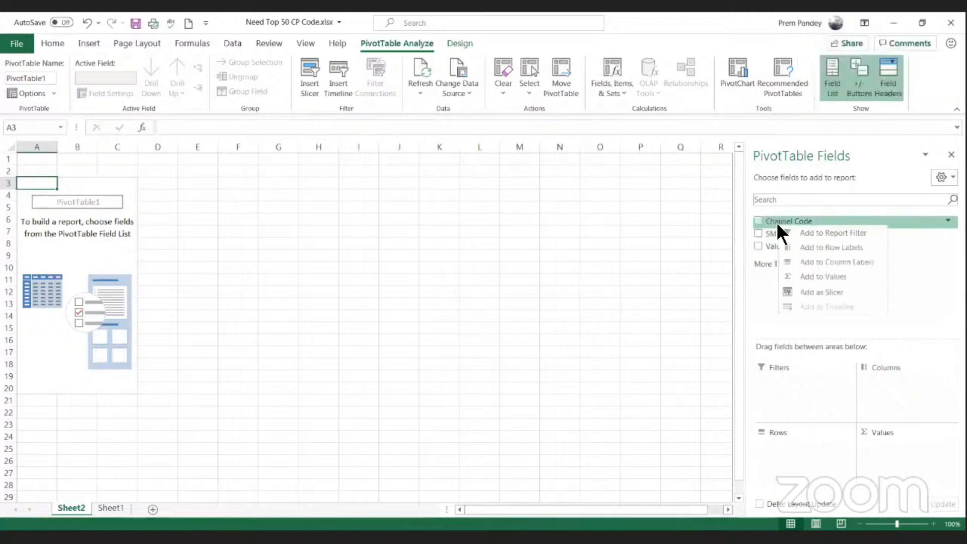
pyautogui.click(825, 247)
pyautogui.click(120, 253)
pyautogui.click(40, 233)
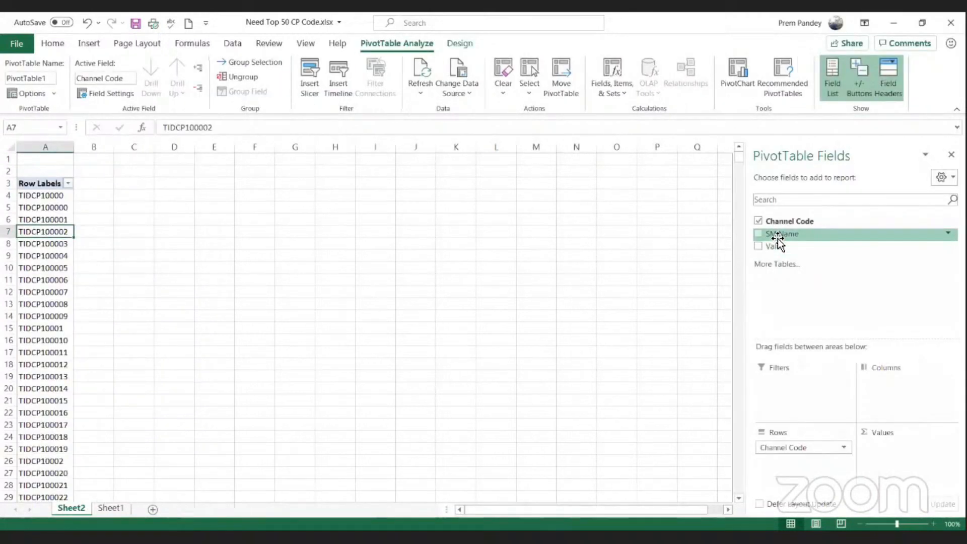
# Step: Add the SM Name field to the PivotTable's column labels and the Value field to its values as a sum
pyautogui.rightClick(778, 238)
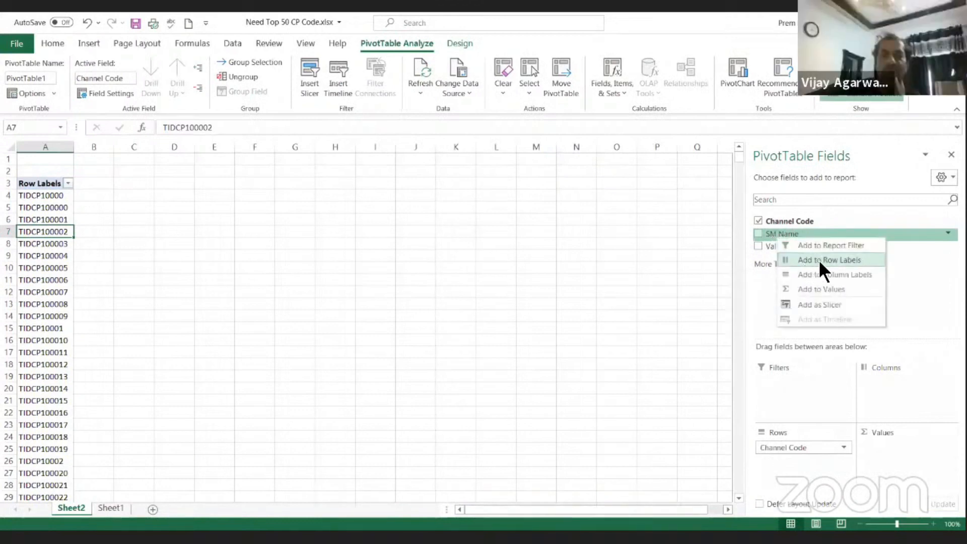
pyautogui.click(824, 275)
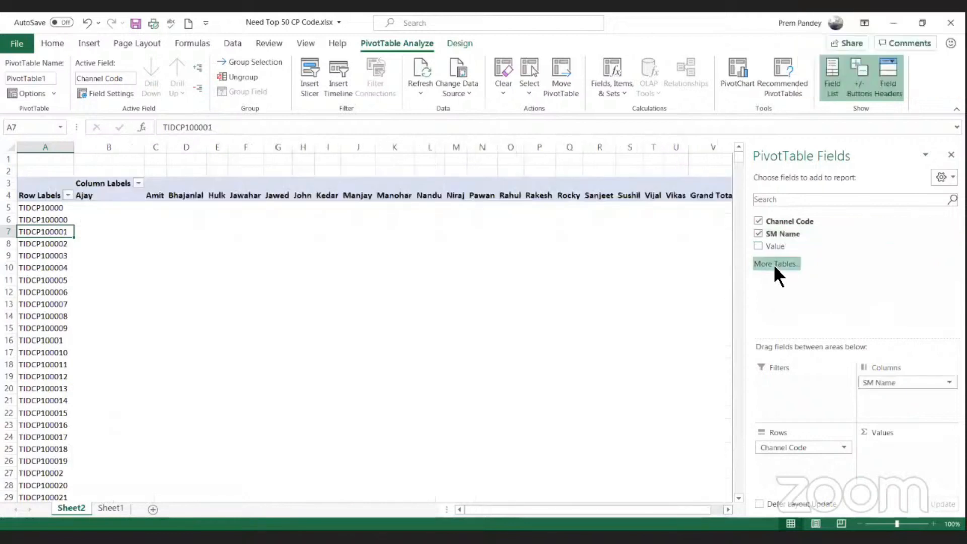
pyautogui.rightClick(774, 247)
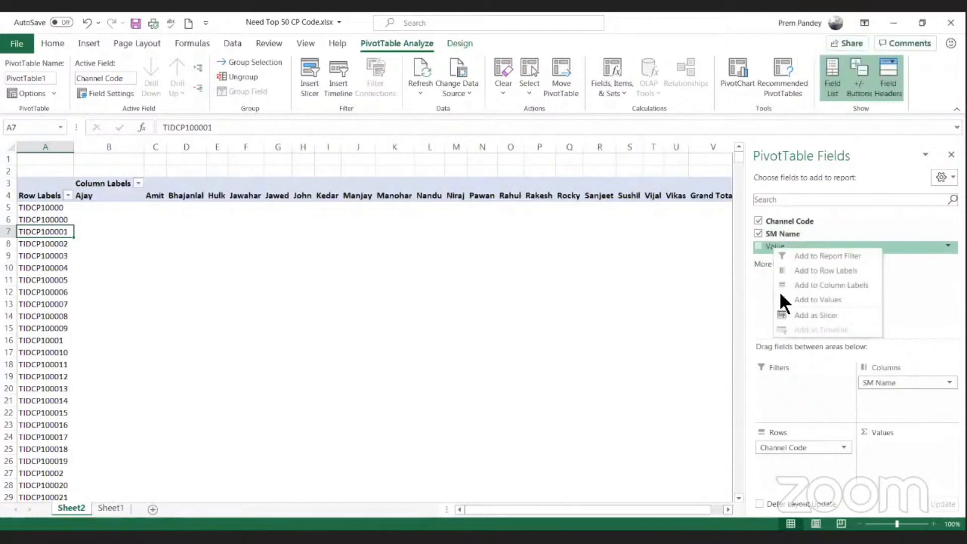
pyautogui.click(817, 303)
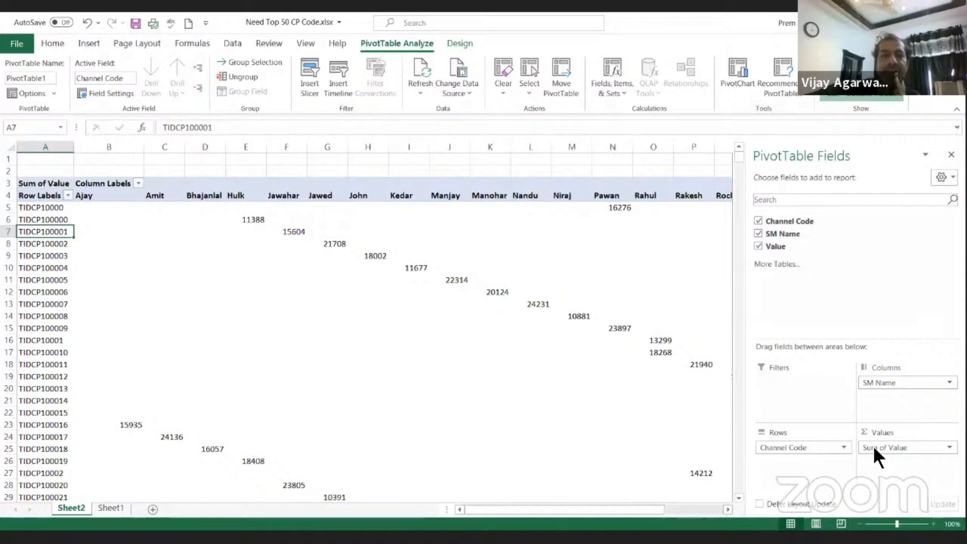
# Step: Examine the PivotTable's SM Name column headings and the first Channel Code row labels
pyautogui.click(112, 256)
pyautogui.click(327, 295)
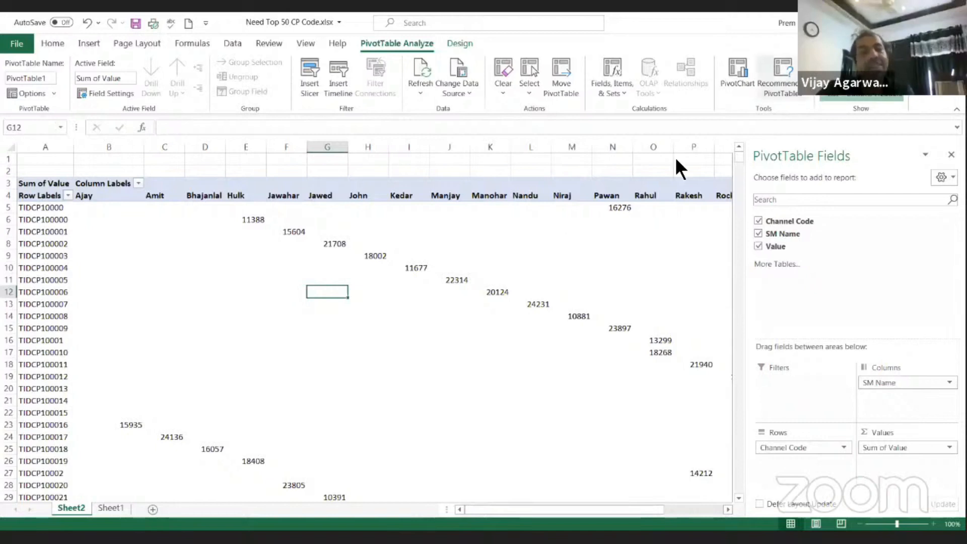
pyautogui.click(233, 198)
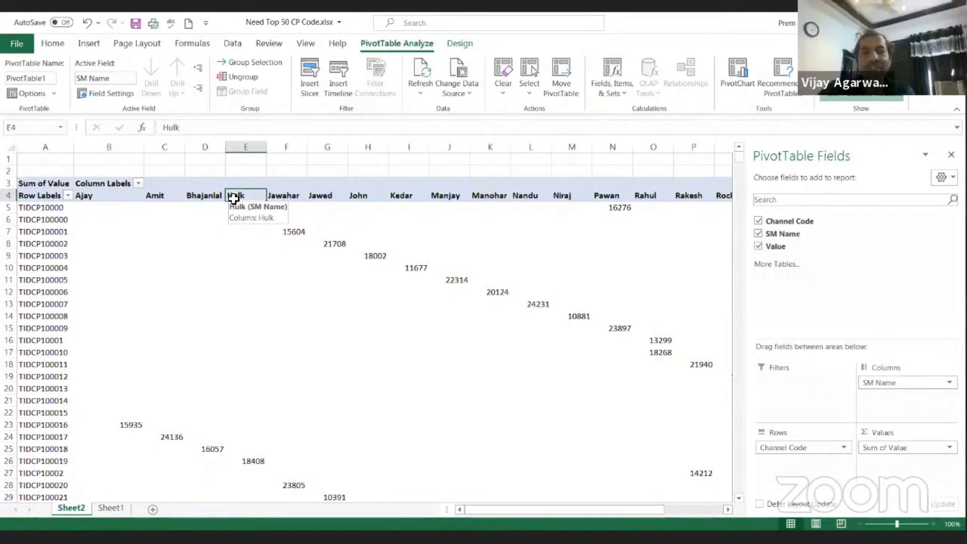
pyautogui.moveTo(58, 208); pyautogui.dragTo(47, 343)
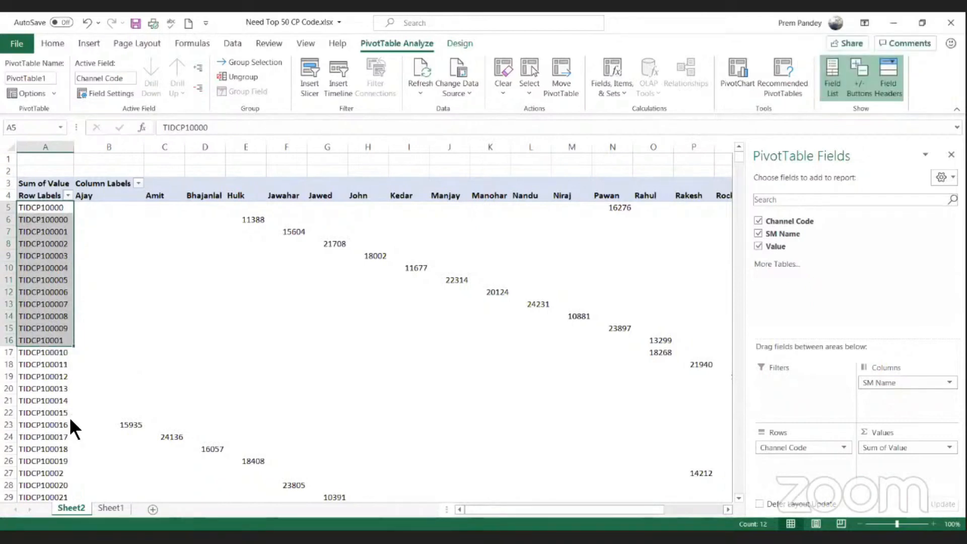
# Step: Check how far the PivotTable's channel code rows extend and compare their extent with the source data on Sheet1
pyautogui.click(111, 510)
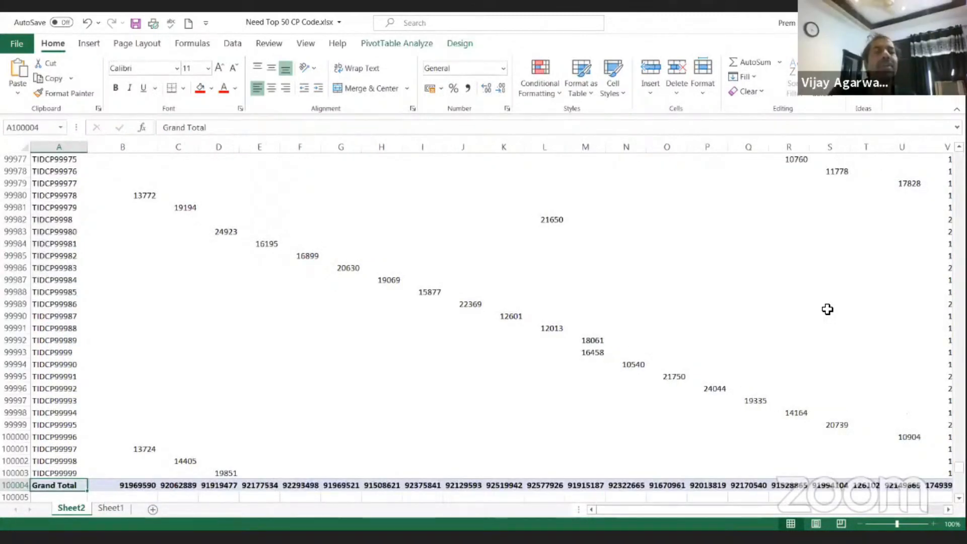
pyautogui.hotkey('ctrl', 'Down')
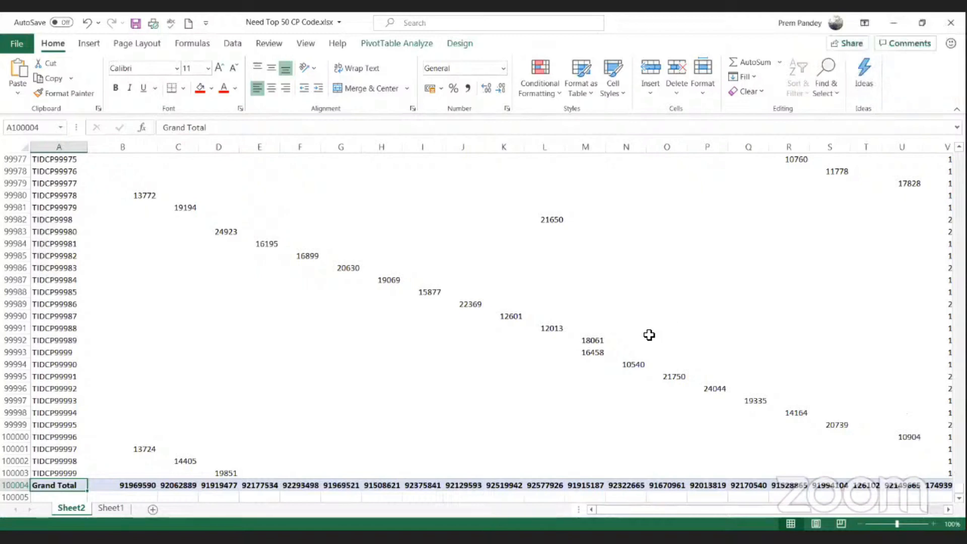
pyautogui.scroll(-1, 649, 335)
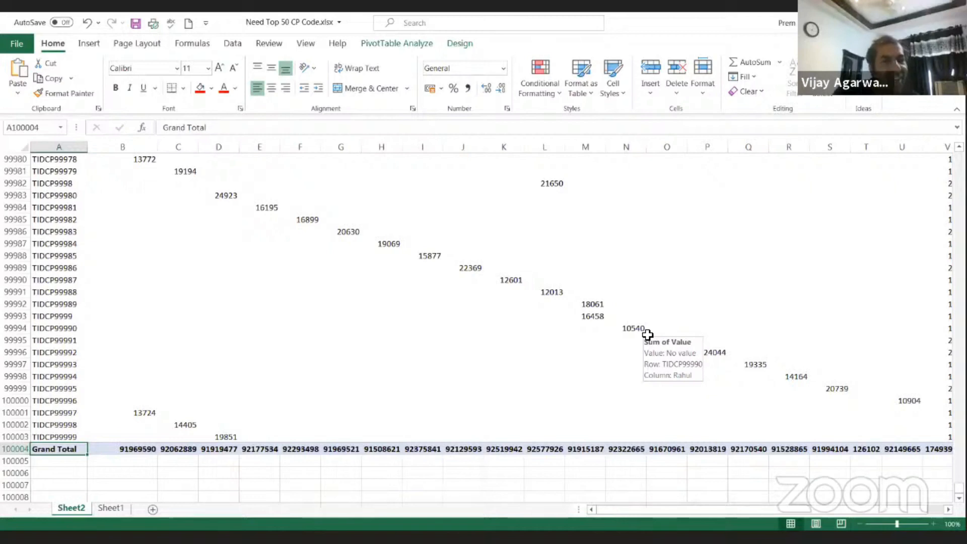
pyautogui.press('Up')
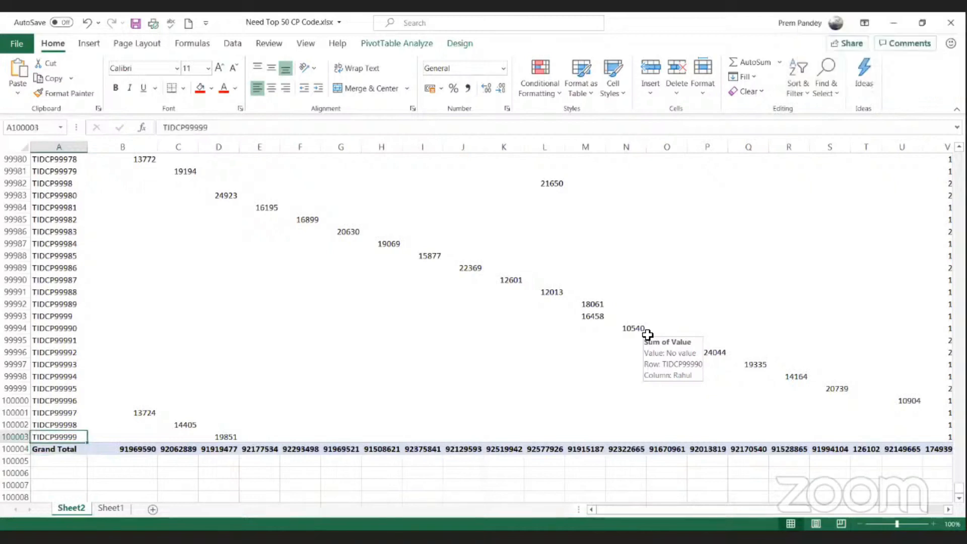
pyautogui.hotkey('ctrl', 'shift', 'Up')
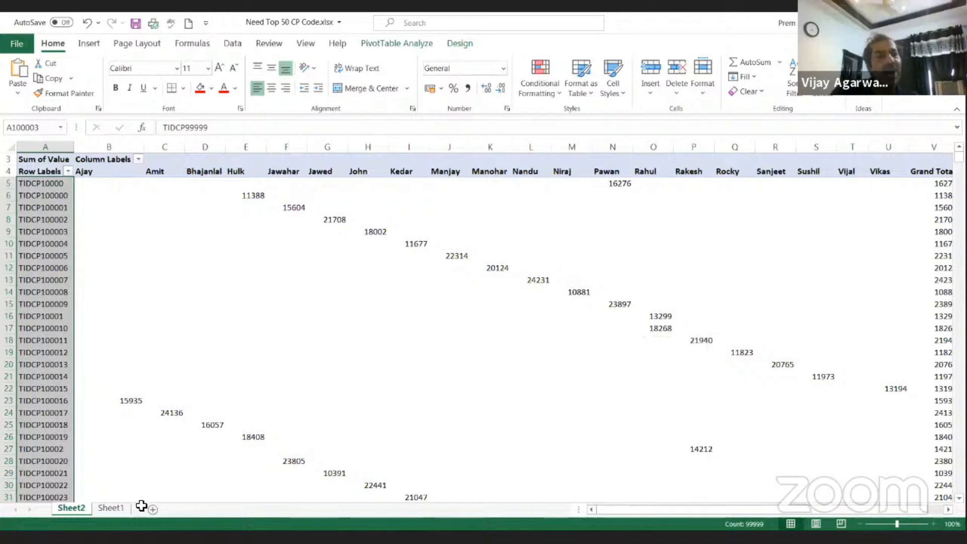
pyautogui.click(120, 507)
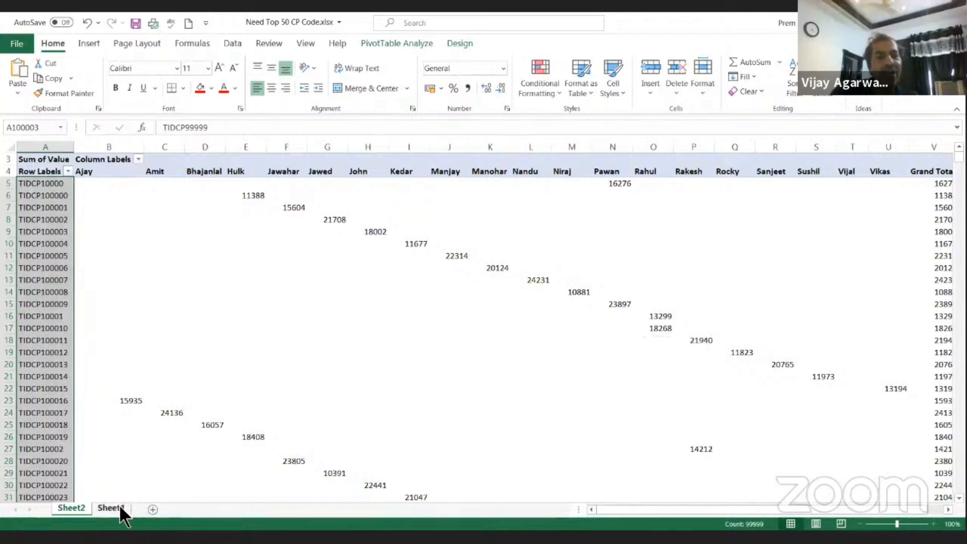
pyautogui.click(119, 316)
pyautogui.hotkey('ctrl', 'a')
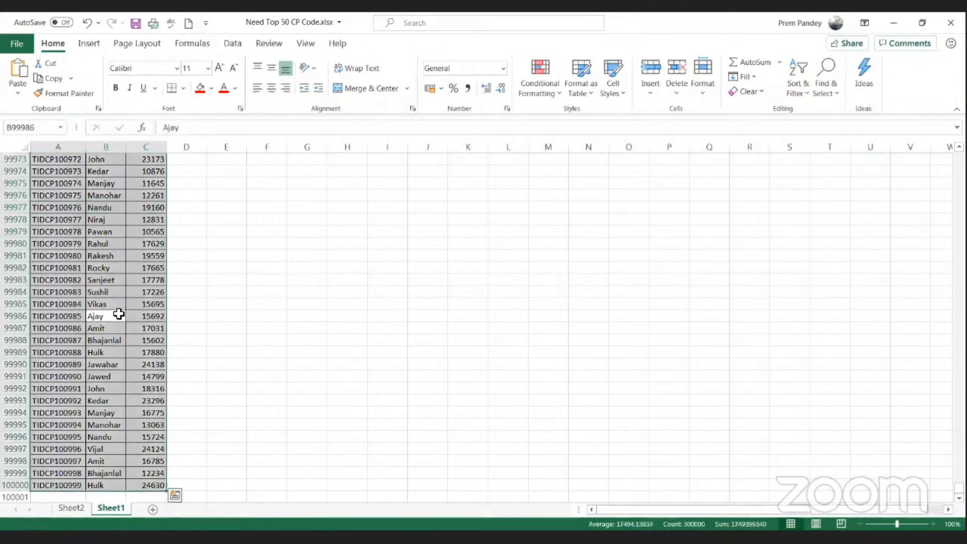
# Step: Copy the PivotTable's heading row from Row Labels to Grand Total into a new sheet at A1 and fit the column widths
pyautogui.click(75, 508)
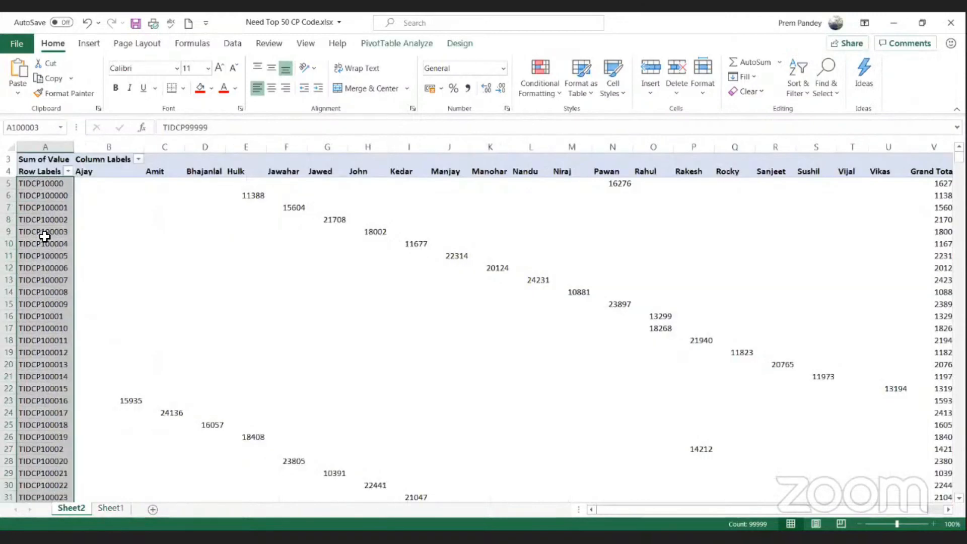
pyautogui.click(46, 232)
pyautogui.hotkey('ctrl', 'Up')
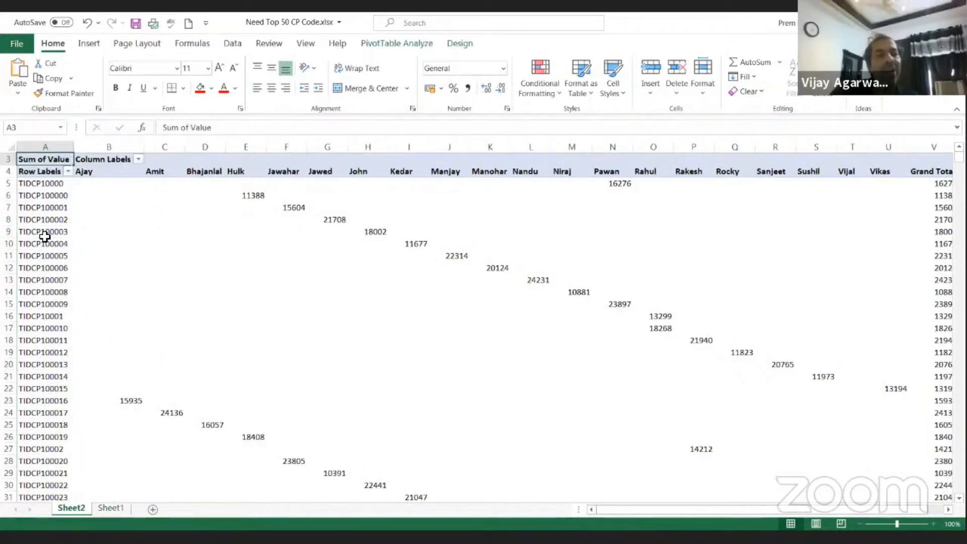
pyautogui.press('Down')
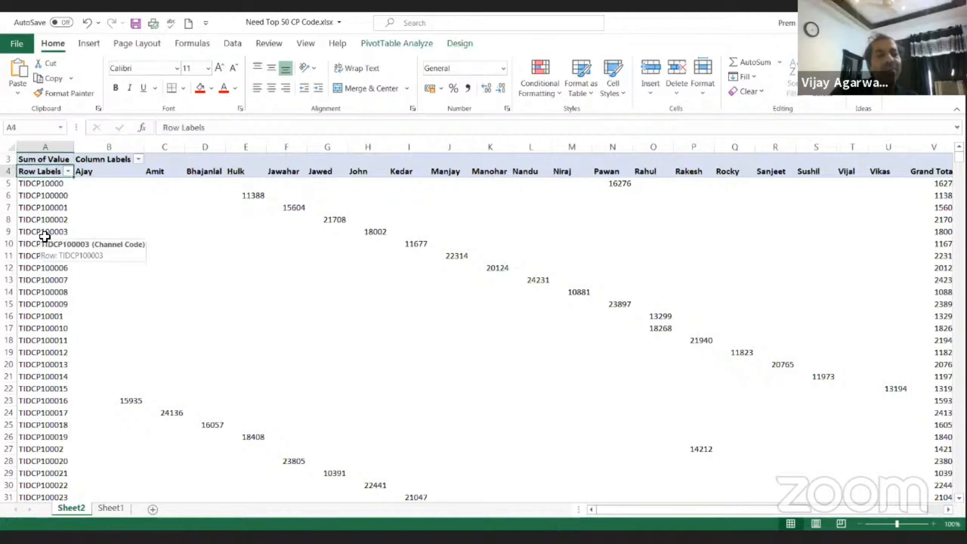
pyautogui.hotkey('ctrl', 'shift', 'Right')
pyautogui.hotkey('ctrl', 'c')
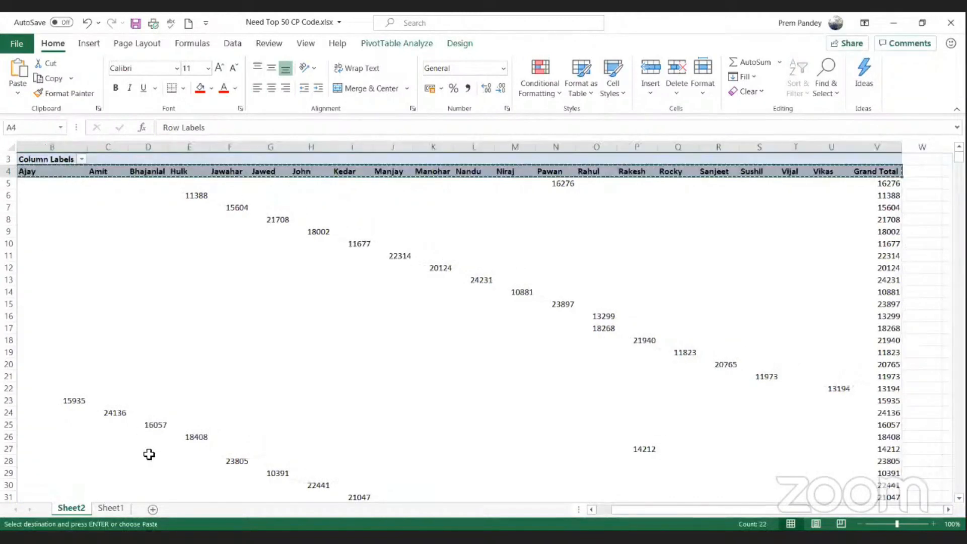
pyautogui.click(153, 509)
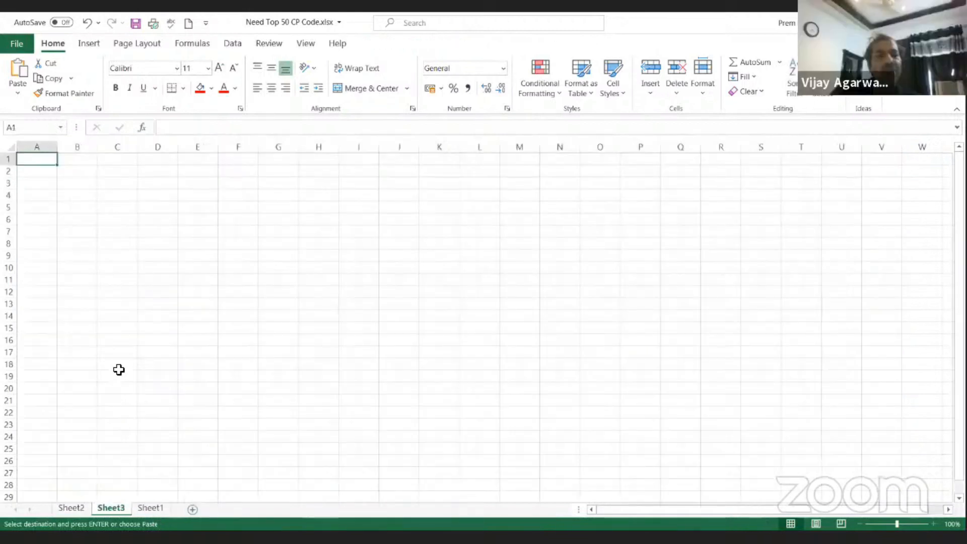
pyautogui.hotkey('ctrl', 'v')
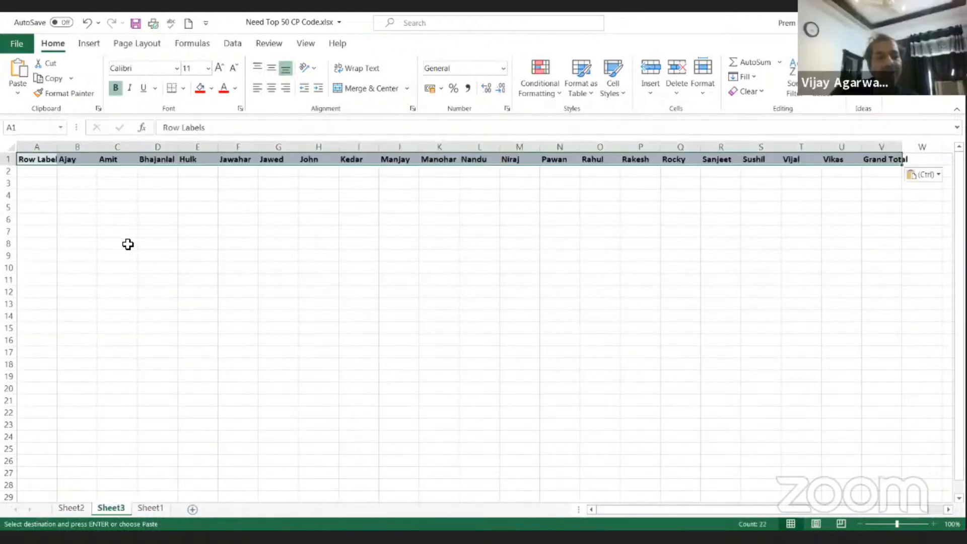
pyautogui.hotkey('ctrl', 'a')
pyautogui.doubleClick(60, 147)
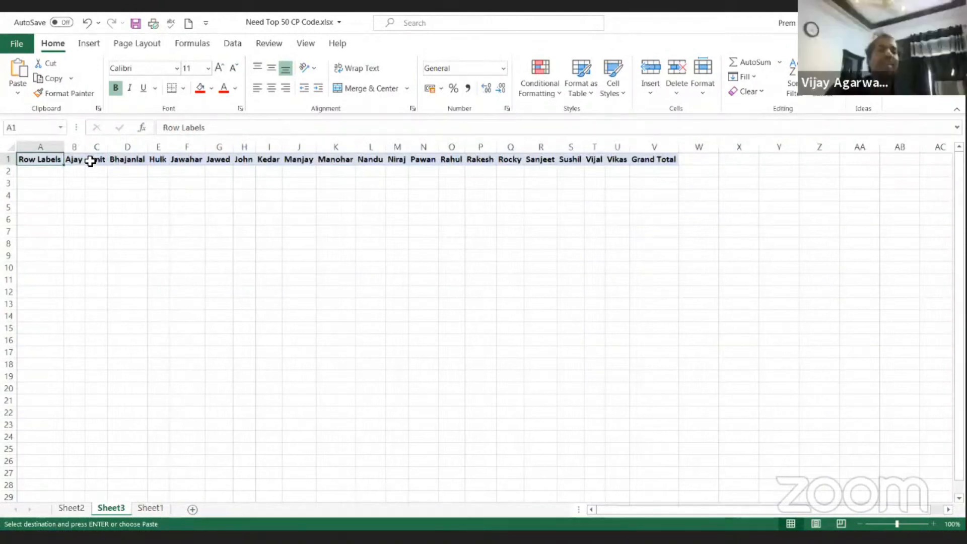
# Step: Enter 1 in cell A2 below the Row Labels heading
pyautogui.press('Right')
pyautogui.press('Down')
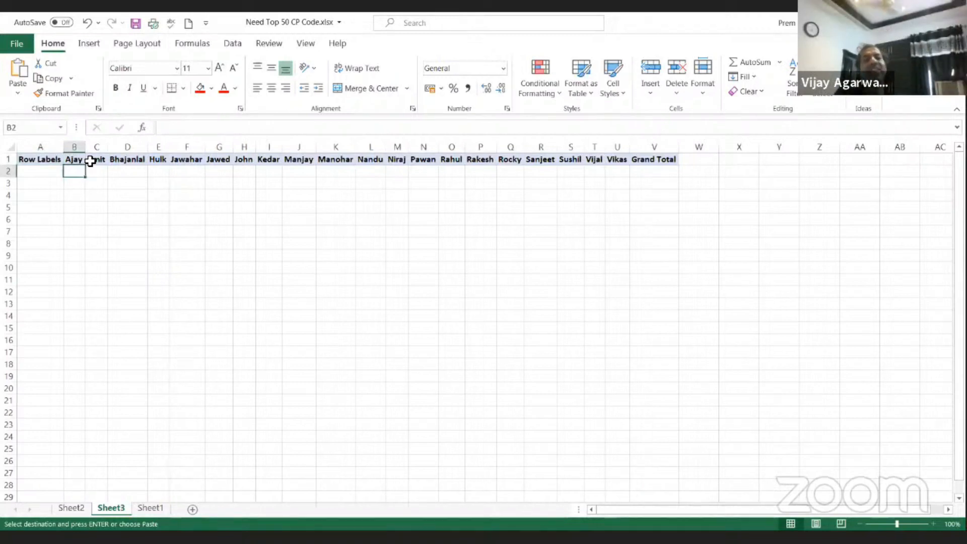
pyautogui.press('Left')
pyautogui.hotkey('ctrl', 'space')
pyautogui.press('Up')
pyautogui.hotkey('shift', 'Down')
pyautogui.press('Down')
pyautogui.write('1')
pyautogui.press('Return')
pyautogui.click(50, 171)
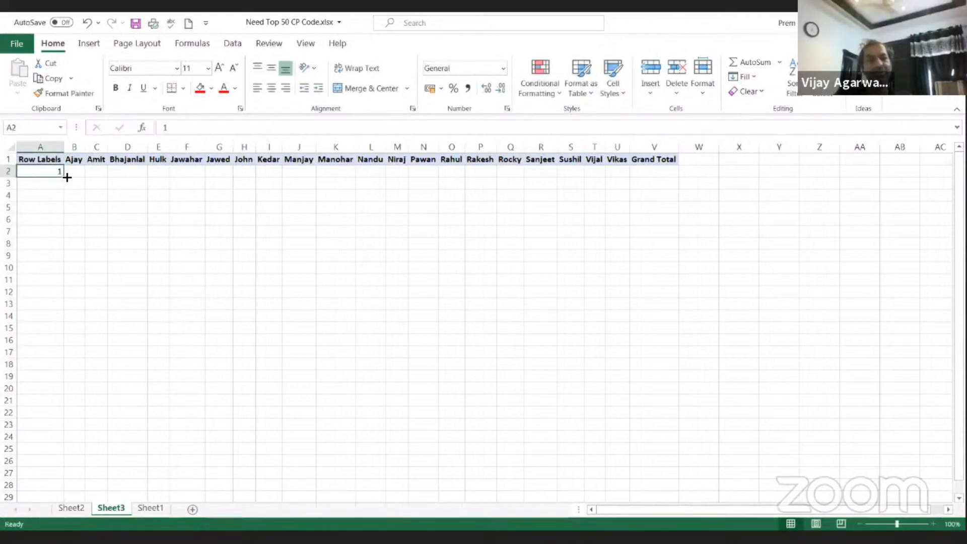
# Step: Copy the 1 from A2 down column A to row 29 and enter 30 in cell A30
pyautogui.moveTo(67, 177); pyautogui.dragTo(69, 502)
pyautogui.hotkey('ctrl', 'Down')
pyautogui.press('Down')
pyautogui.write('30')
pyautogui.press('Return')
pyautogui.hotkey('ctrl', 'Up')
pyautogui.hotkey('ctrl', 'Up')
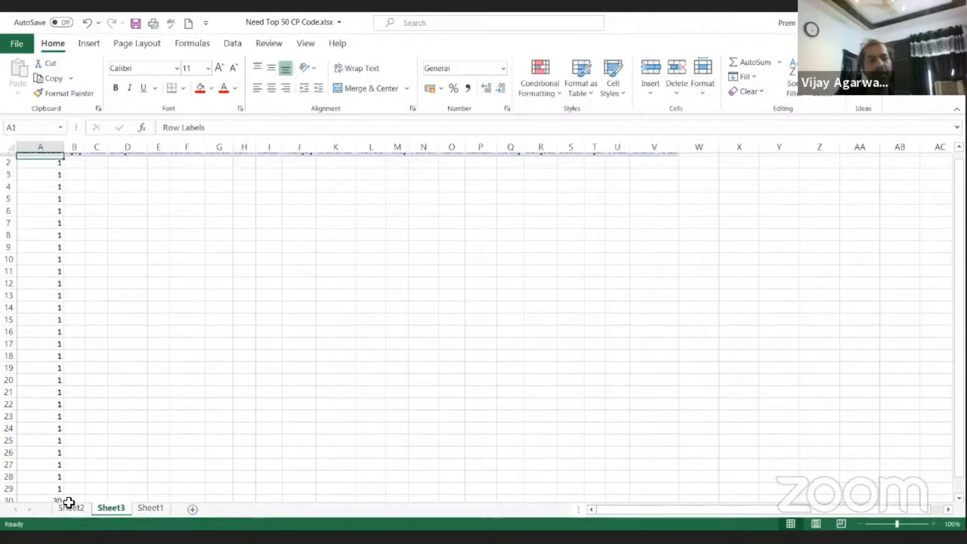
# Step: Fill cells A2:A30 with a number series from 1 to 29 and check where it ends
pyautogui.click(58, 173)
pyautogui.moveTo(64, 177); pyautogui.dragTo(65, 493)
pyautogui.click(76, 496)
pyautogui.click(99, 436)
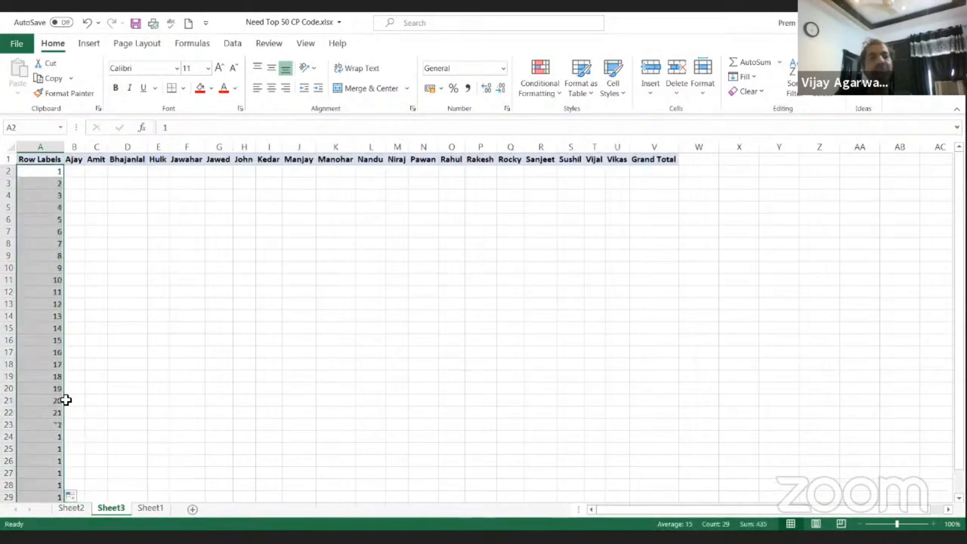
pyautogui.click(51, 320)
pyautogui.hotkey('ctrl', 'Down')
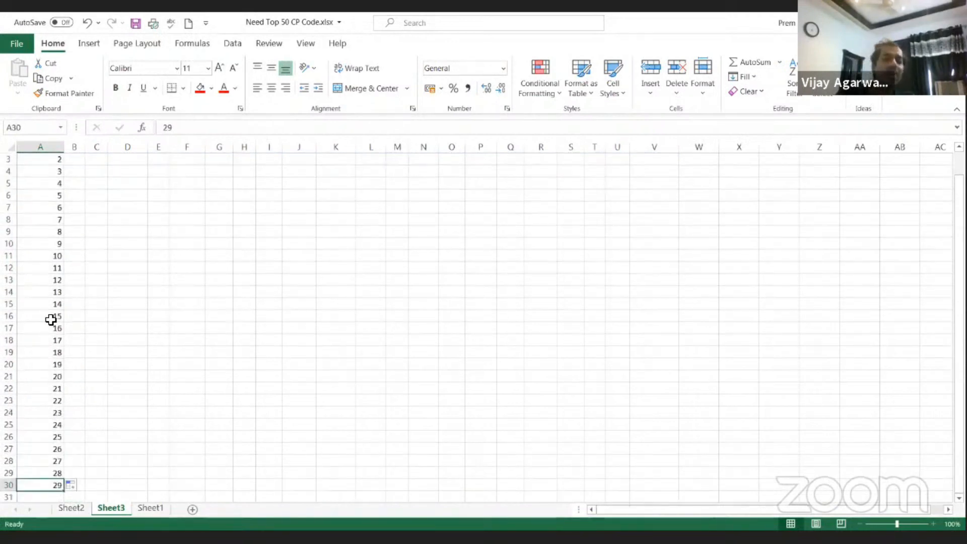
pyautogui.hotkey('ctrl', 'Up')
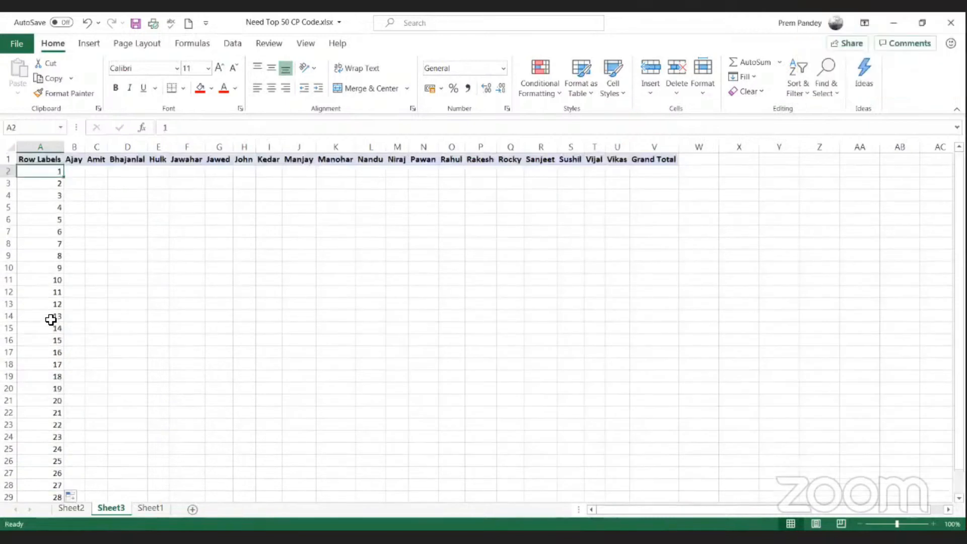
# Step: Start a LARGE formula in cell B2 of Sheet3 with the whole column Sheet2!B:B as its array
pyautogui.write('=')
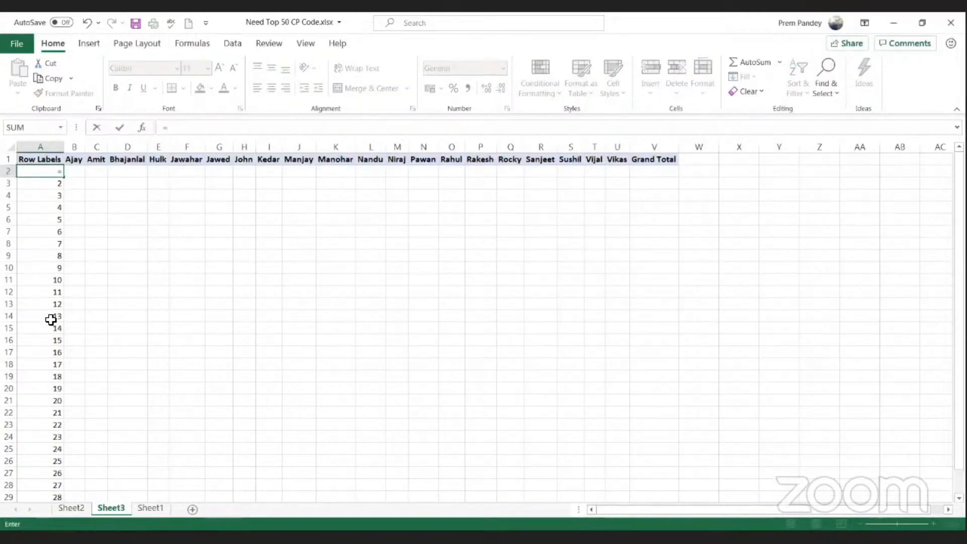
pyautogui.press('Escape')
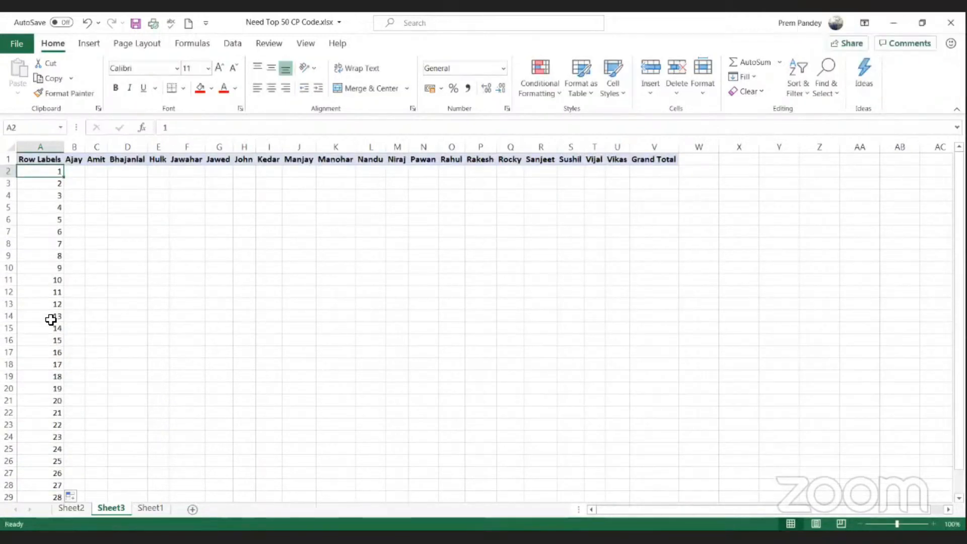
pyautogui.press('Right')
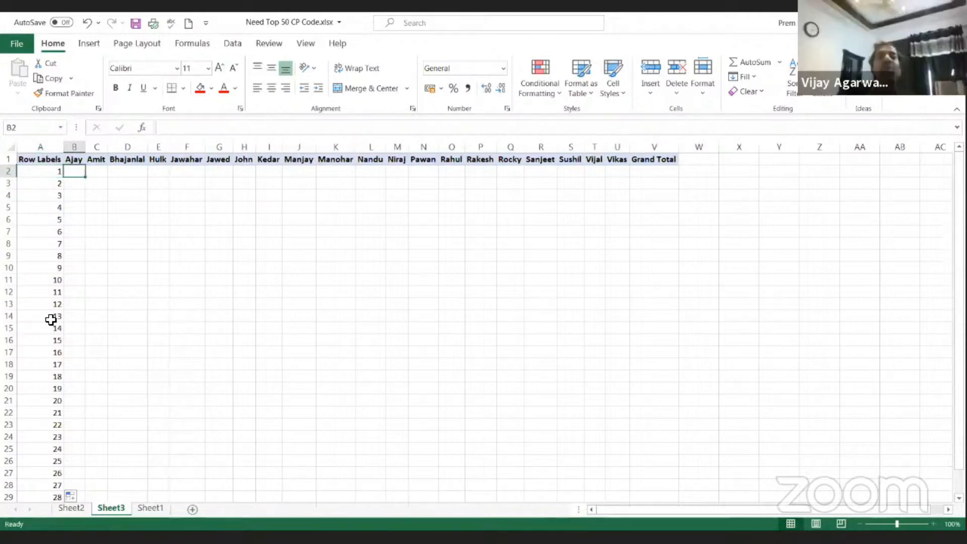
pyautogui.write('=')
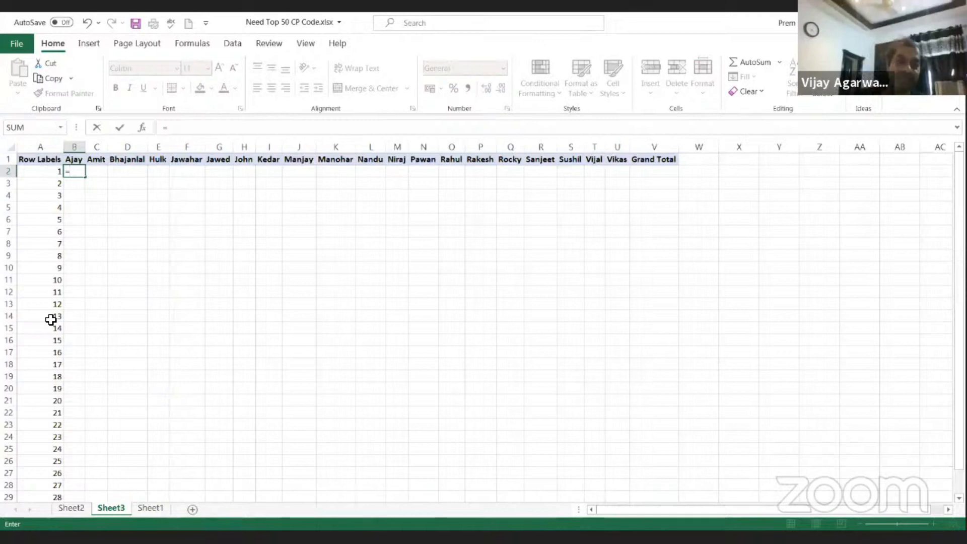
pyautogui.write('lar')
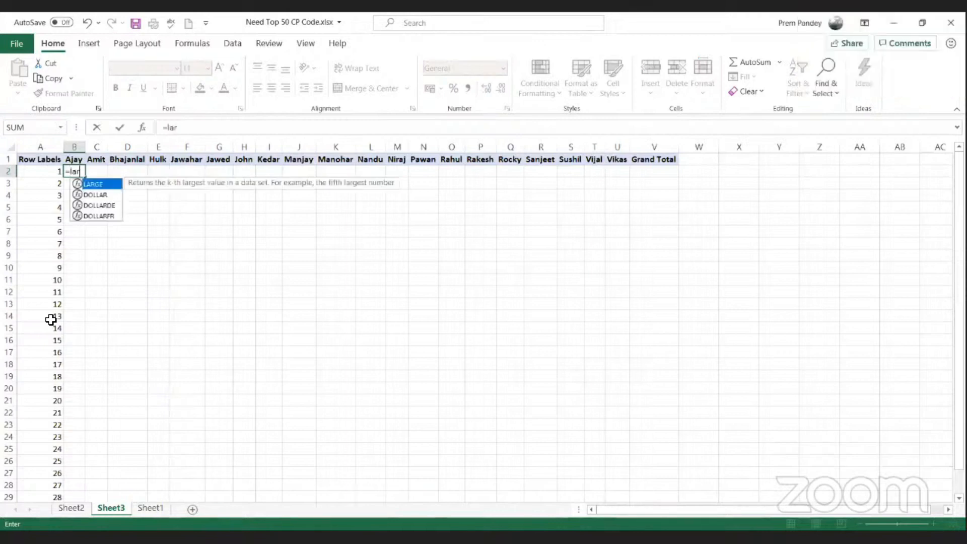
pyautogui.press('Tab')
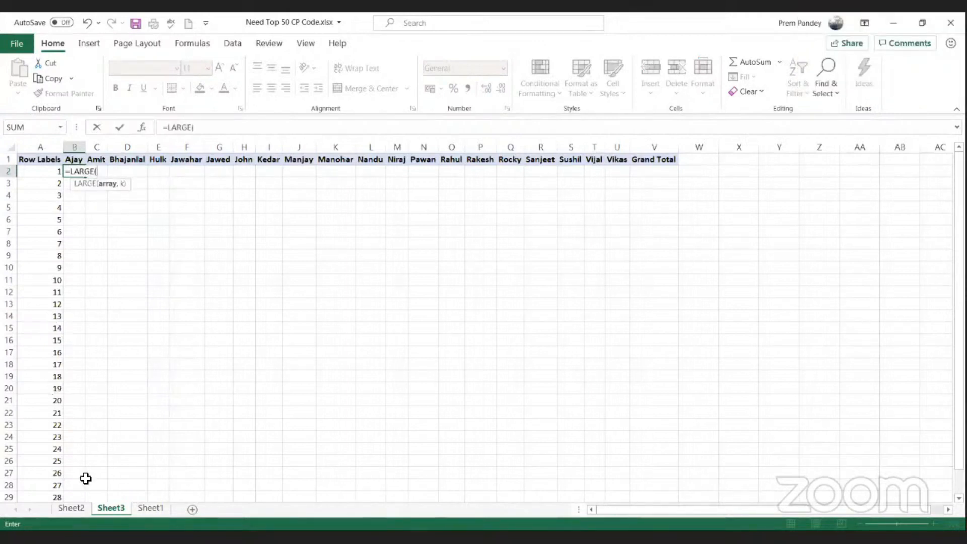
pyautogui.click(83, 506)
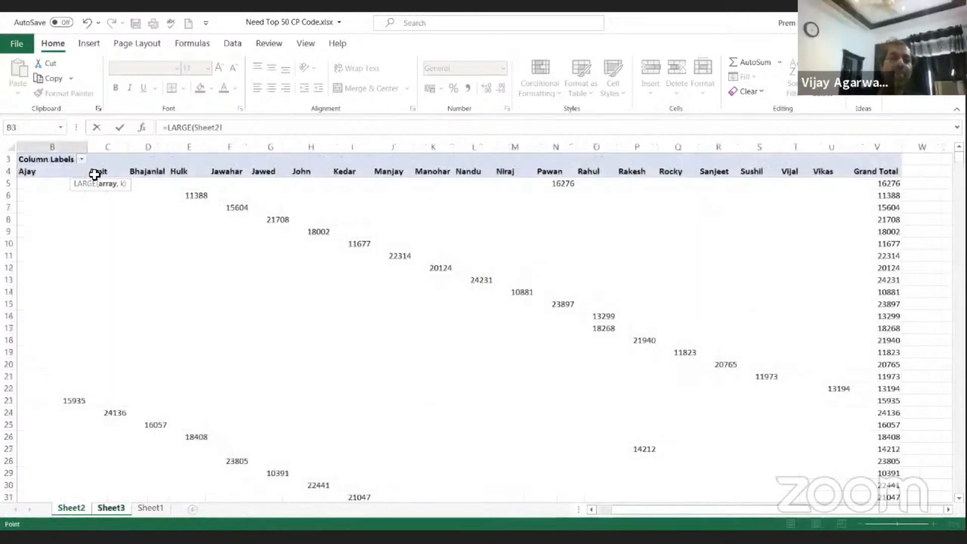
pyautogui.click(117, 143)
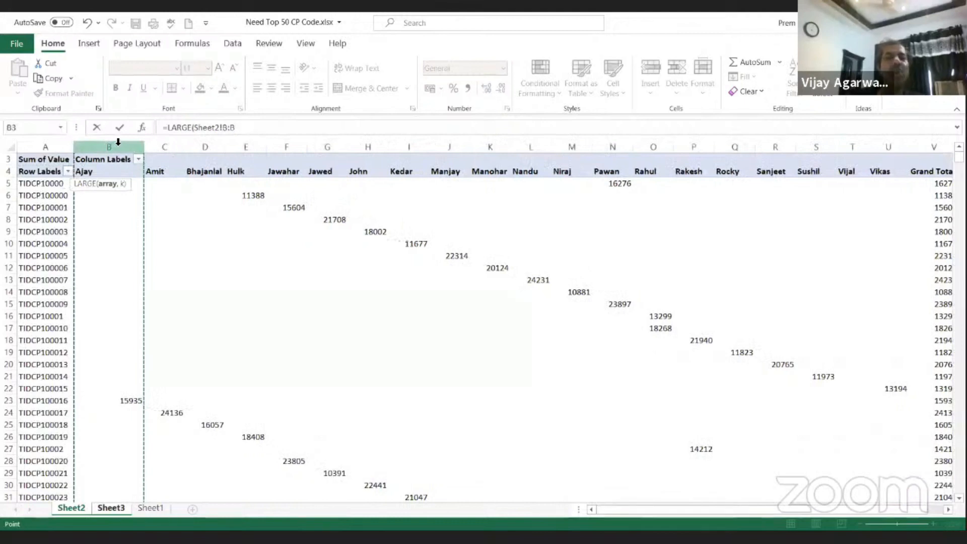
pyautogui.write(',')
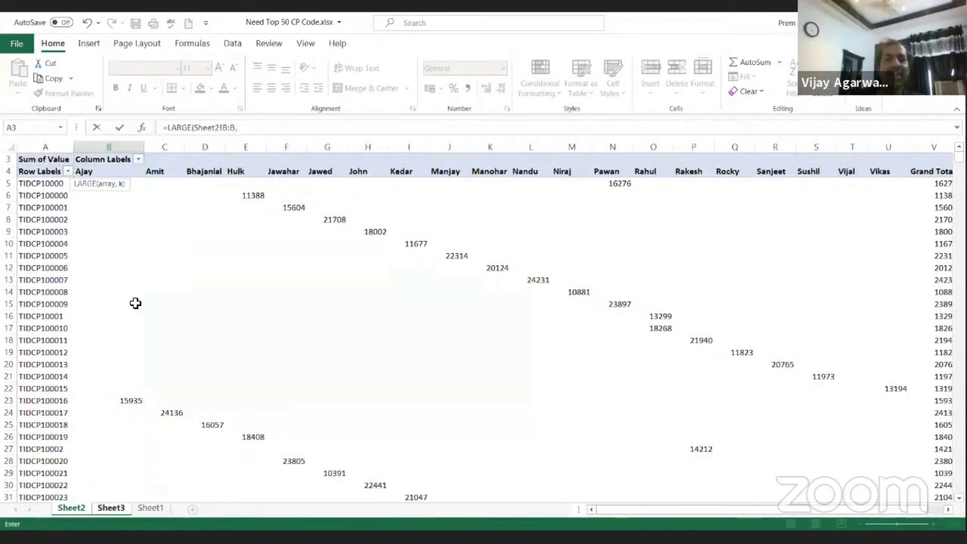
# Step: Complete the LARGE formula in B2 with Sheet3!$A2 as the k argument, locking only its column
pyautogui.click(125, 508)
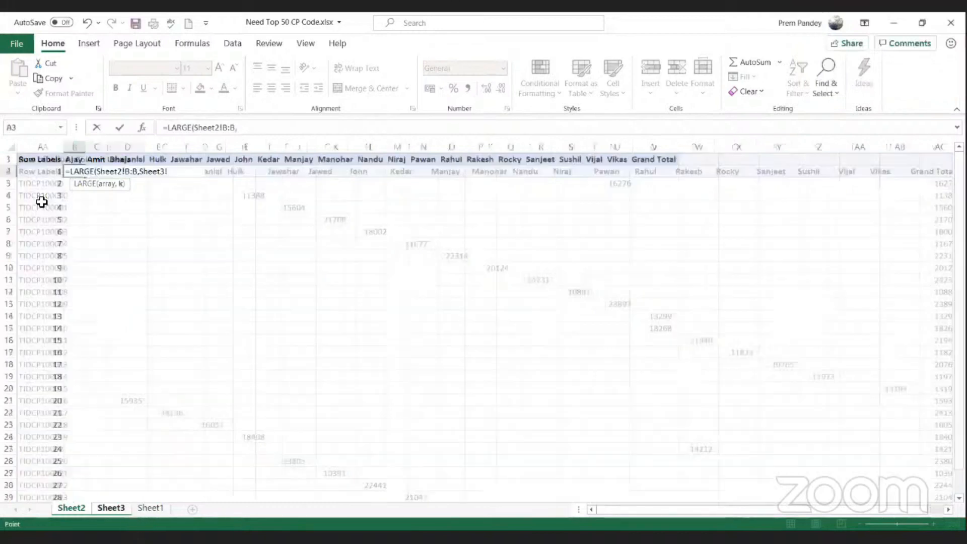
pyautogui.click(37, 175)
pyautogui.press('F4')
pyautogui.press('F4')
pyautogui.press('F4')
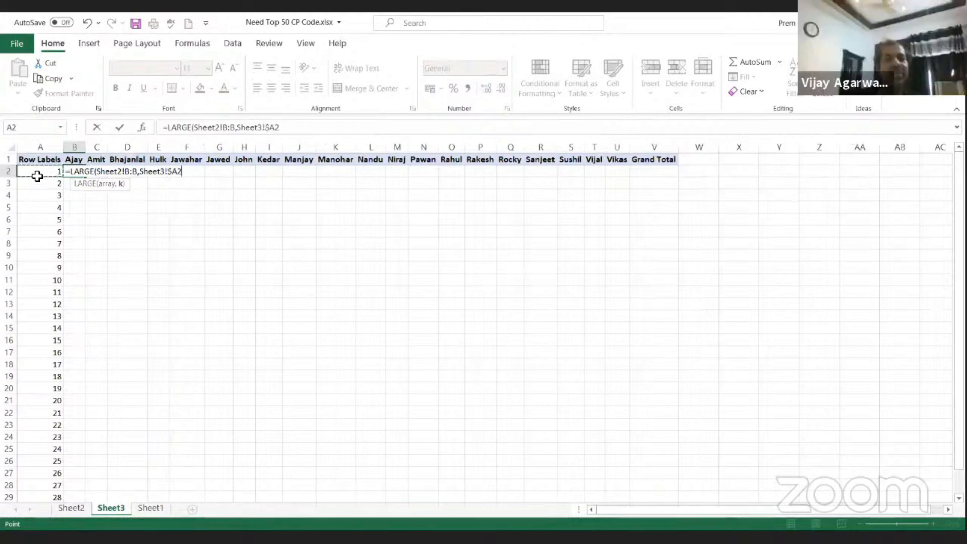
pyautogui.hotkey('ctrl', 'Return')
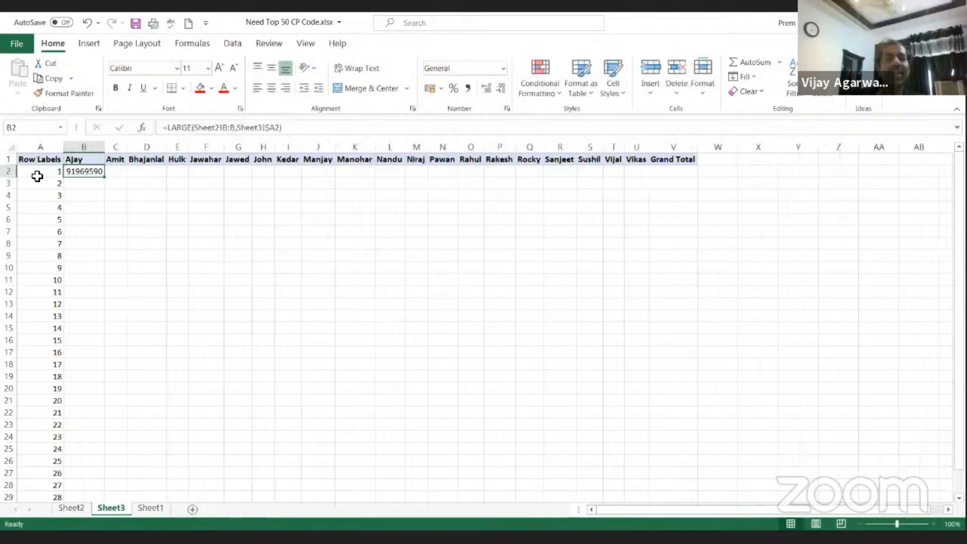
# Step: Copy the LARGE formula from B2 across row 2 to column U and delete the Grand Total column
pyautogui.moveTo(104, 177); pyautogui.dragTo(670, 166)
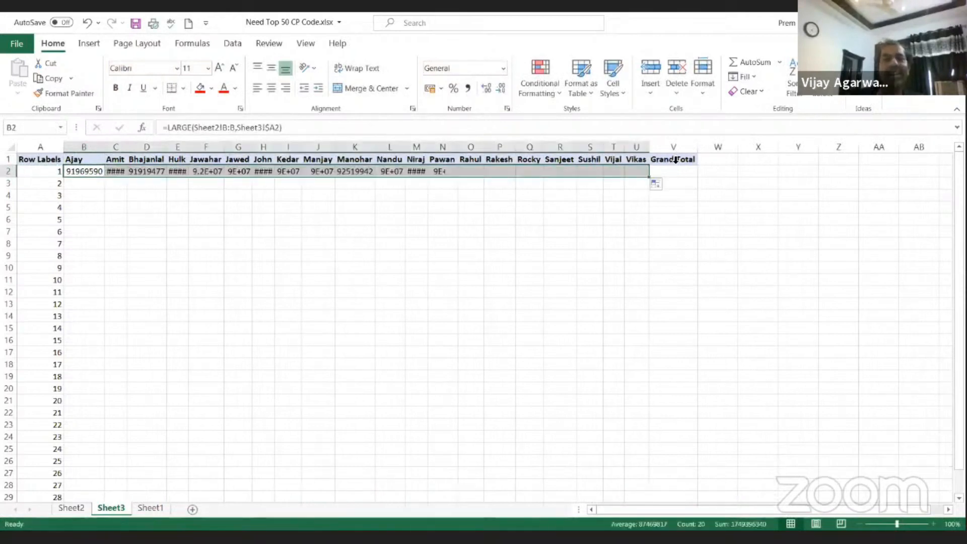
pyautogui.click(675, 150)
pyautogui.hotkey('ctrl', '-')
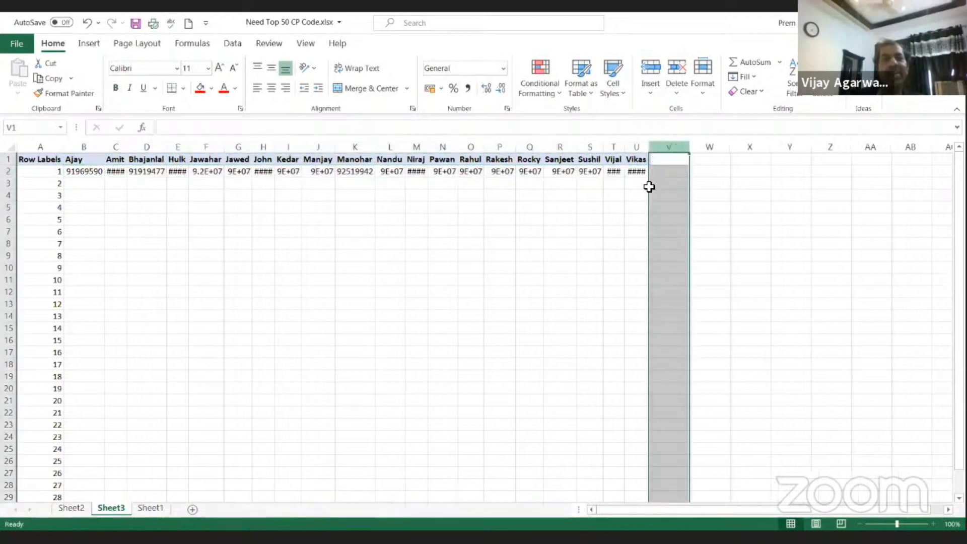
# Step: Fill the row 2 LARGE formulas down through row 30 for columns B to U
pyautogui.click(636, 171)
pyautogui.hotkey('ctrl', 'Left')
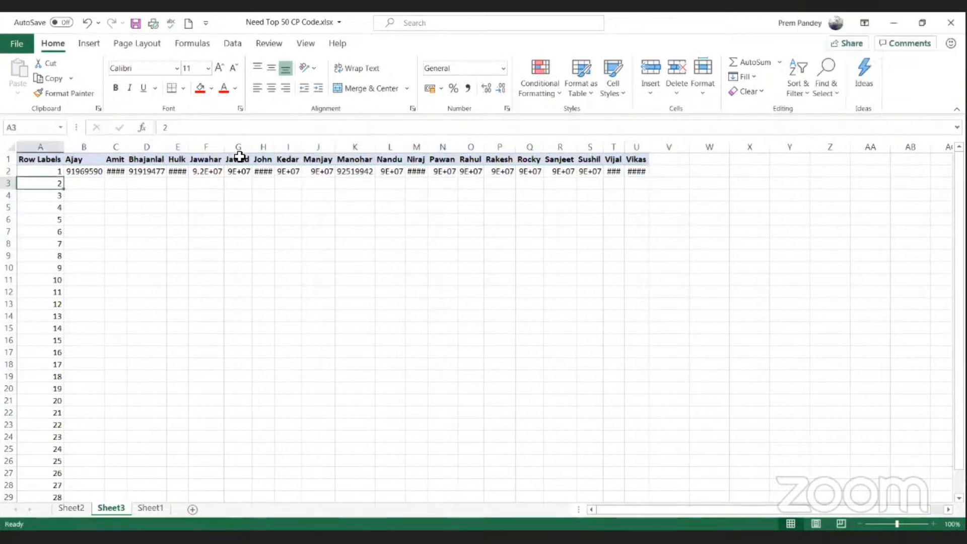
pyautogui.hotkey('ctrl', 'Down')
pyautogui.press('Right')
pyautogui.hotkey('ctrl', 'shift', 'Up')
pyautogui.hotkey('shift', 'Right')
pyautogui.hotkey('shift', 'Right')
pyautogui.hotkey('shift', 'Right')
pyautogui.hotkey('shift', 'Right')
pyautogui.hotkey('shift', 'Right')
pyautogui.hotkey('shift', 'Right')
pyautogui.hotkey('shift', 'Right')
pyautogui.hotkey('shift', 'Right')
pyautogui.hotkey('shift', 'Right')
pyautogui.hotkey('shift', 'Right')
pyautogui.hotkey('shift', 'Right')
pyautogui.hotkey('shift', 'Right')
pyautogui.hotkey('shift', 'Right')
pyautogui.hotkey('shift', 'Right')
pyautogui.hotkey('shift', 'Right')
pyautogui.hotkey('shift', 'Right')
pyautogui.hotkey('shift', 'Right')
pyautogui.hotkey('shift', 'Right')
pyautogui.hotkey('shift', 'Right')
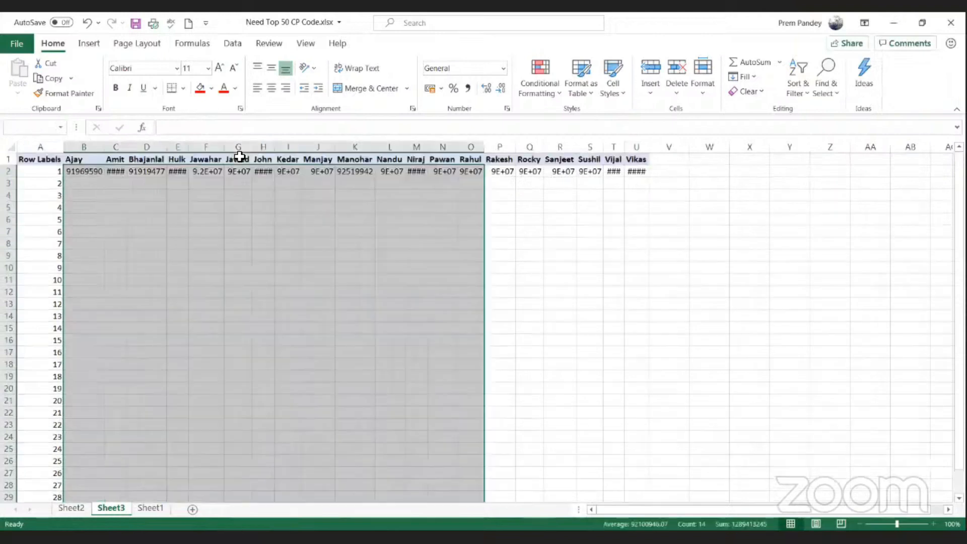
pyautogui.hotkey('ctrl', 'd')
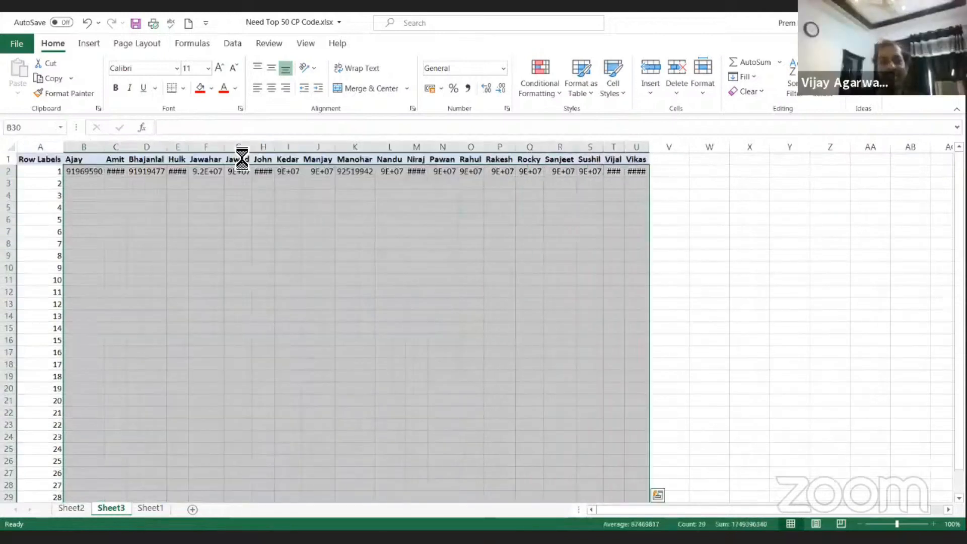
# Step: Examine the filled LARGE formulas and ranked values in column B
pyautogui.hotkey('ctrl', 'Up')
pyautogui.press('Down')
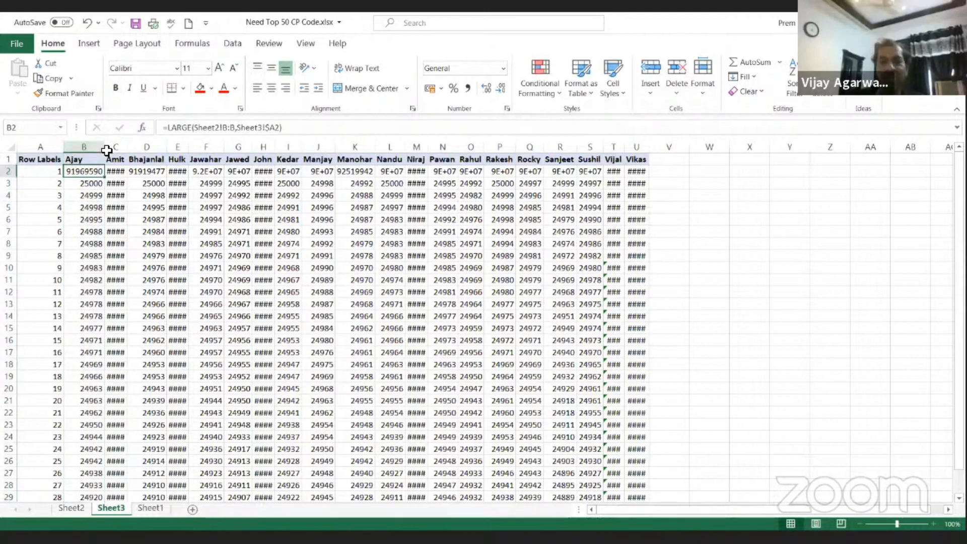
pyautogui.click(98, 204)
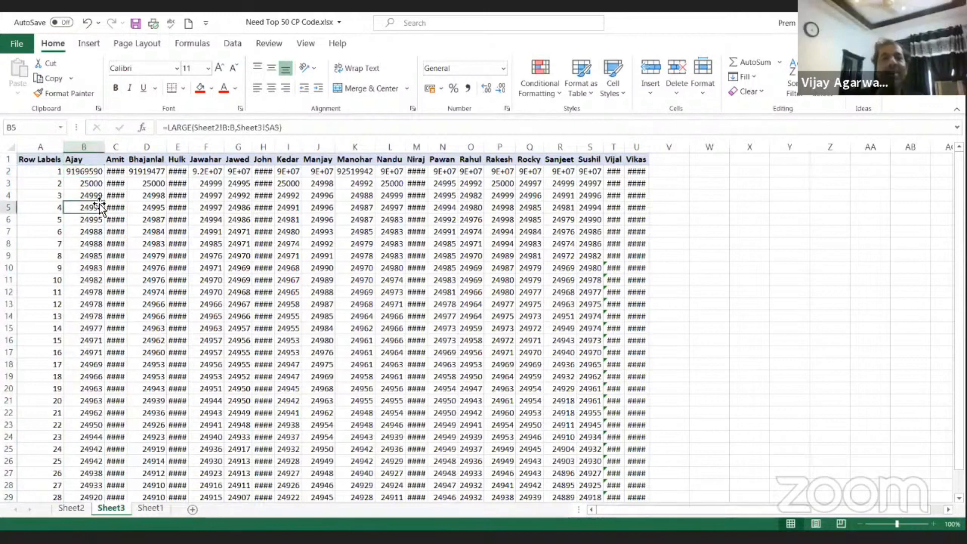
pyautogui.click(727, 379)
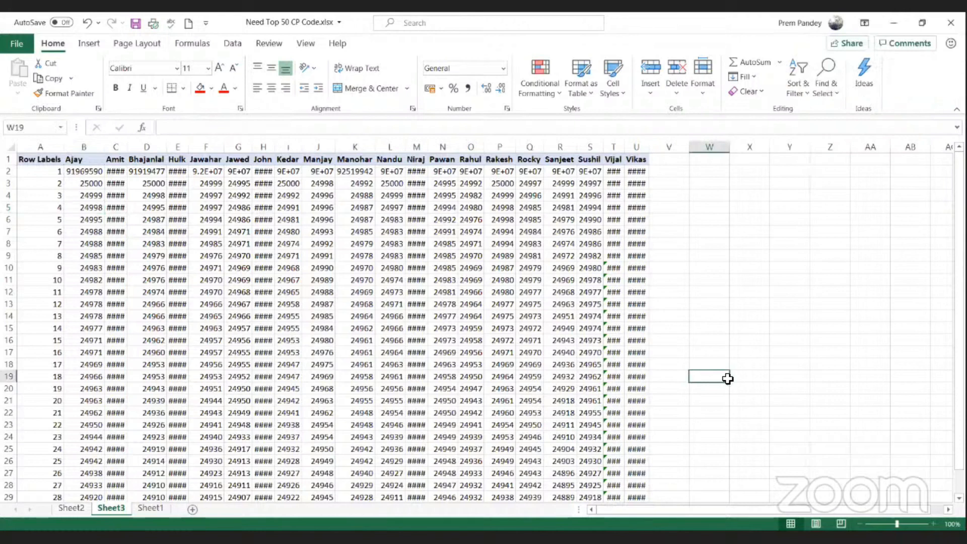
pyautogui.click(88, 220)
pyautogui.click(90, 237)
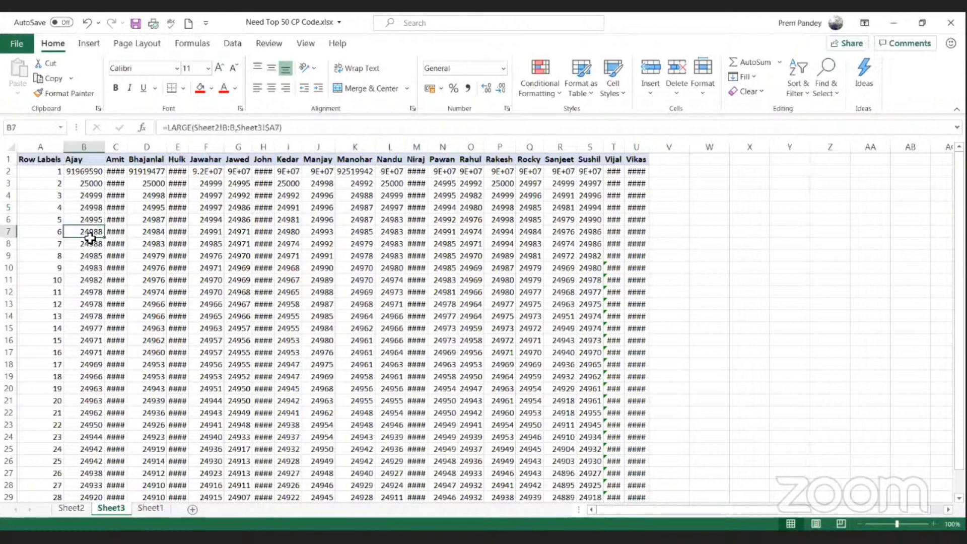
pyautogui.scroll(-4, 82, 309)
pyautogui.scroll(4, 83, 281)
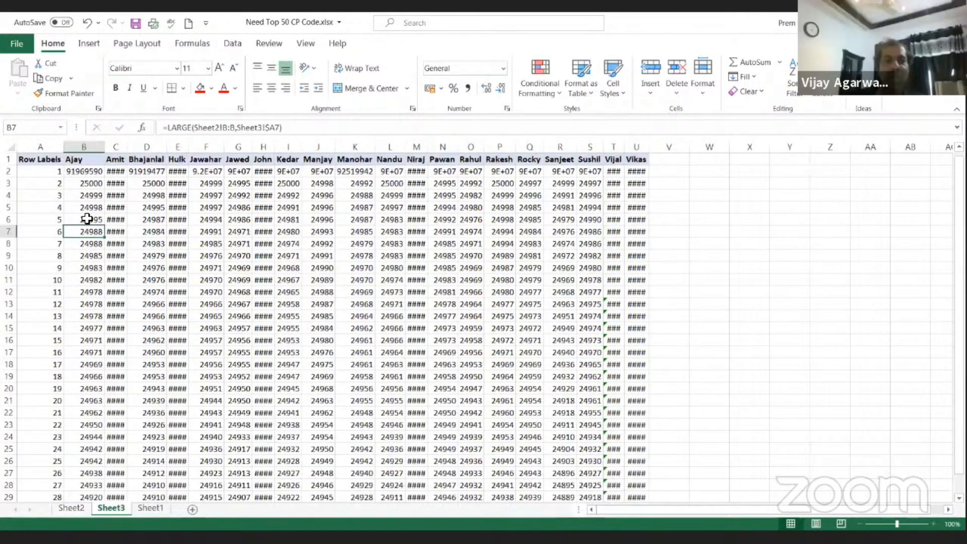
pyautogui.press('Up')
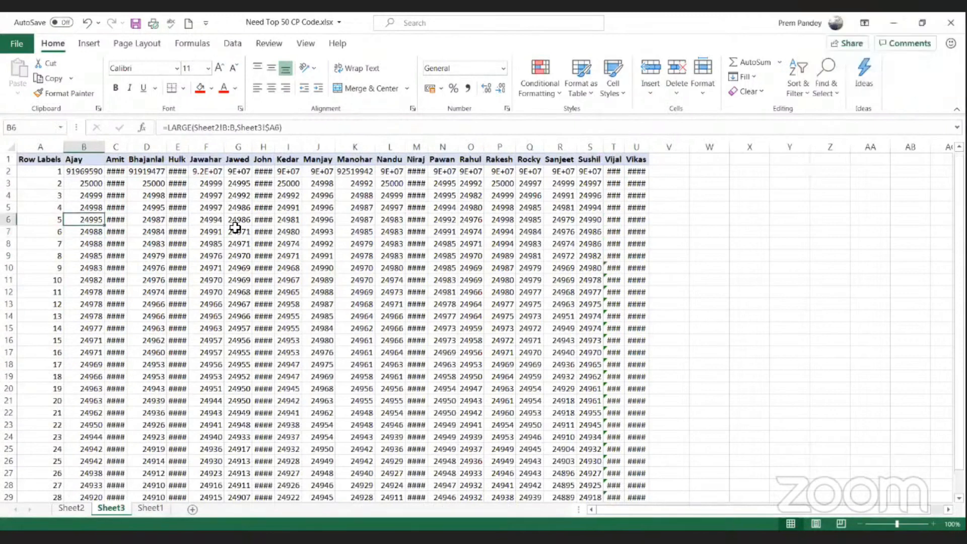
# Step: Convert the LARGE formulas in B2:U30 to plain values by copying and pasting them over themselves as values
pyautogui.hotkey('ctrl', 'a')
pyautogui.hotkey('ctrl', 'Up')
pyautogui.press('Down')
pyautogui.hotkey('ctrl', 'shift', 'Right')
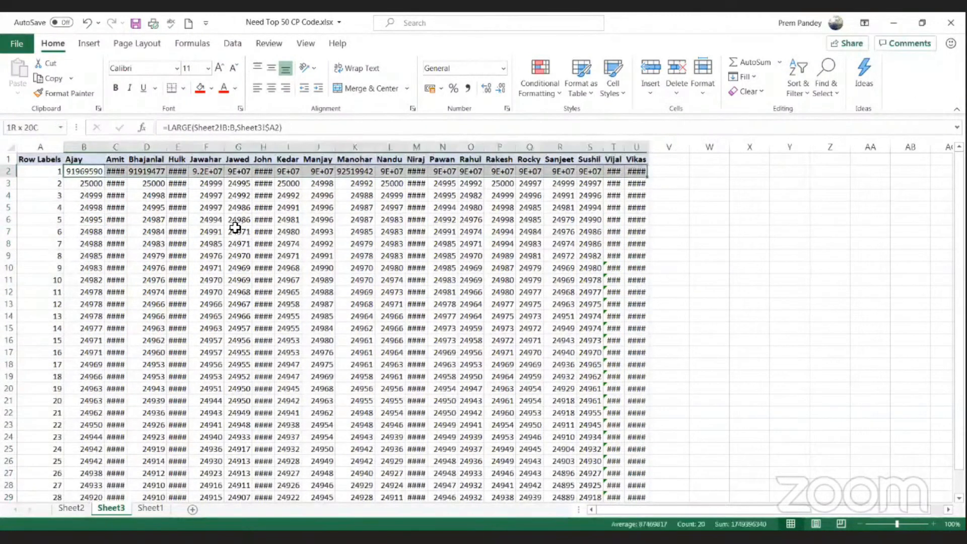
pyautogui.hotkey('ctrl', 'shift', 'Down')
pyautogui.hotkey('ctrl', 'c')
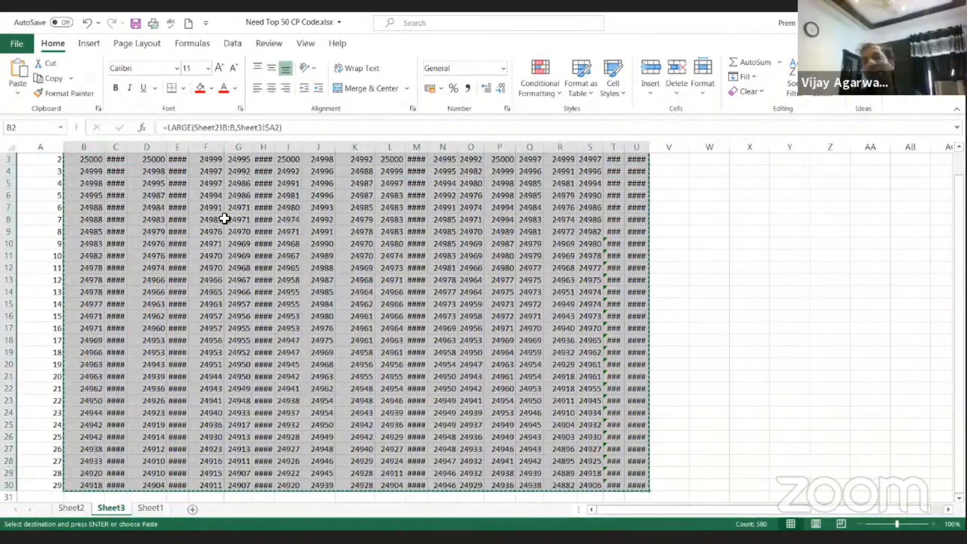
pyautogui.hotkey('ctrl', 'alt', 'v')
pyautogui.press('v')
pyautogui.press('Return')
pyautogui.click(354, 208)
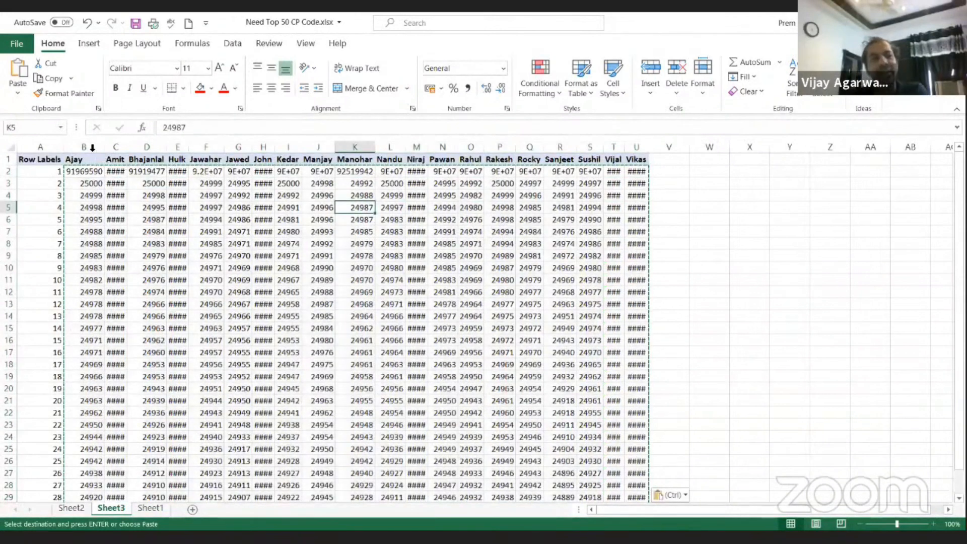
pyautogui.press('Escape')
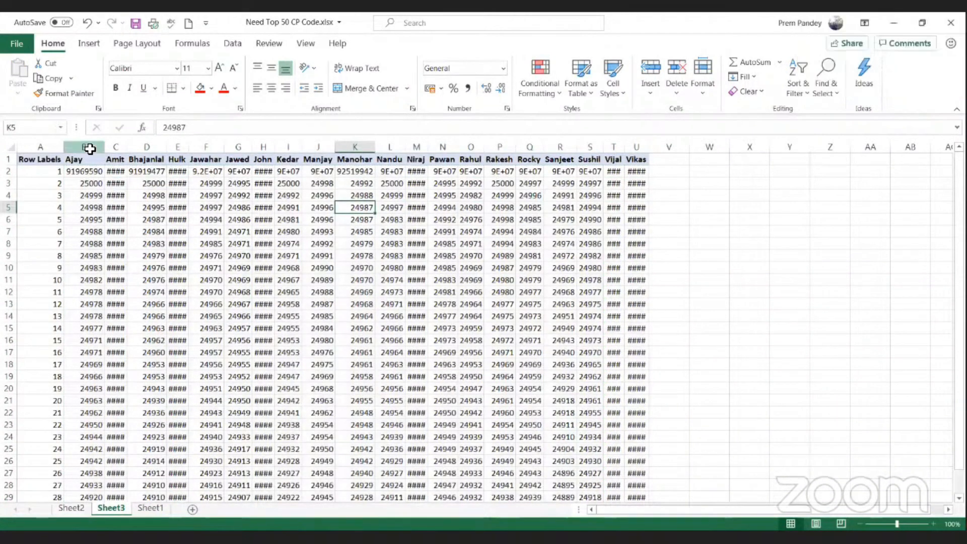
# Step: Fit the widths of columns B to U to their values and select cell B2
pyautogui.click(592, 212)
pyautogui.press('Up')
pyautogui.press('Up')
pyautogui.press('Up')
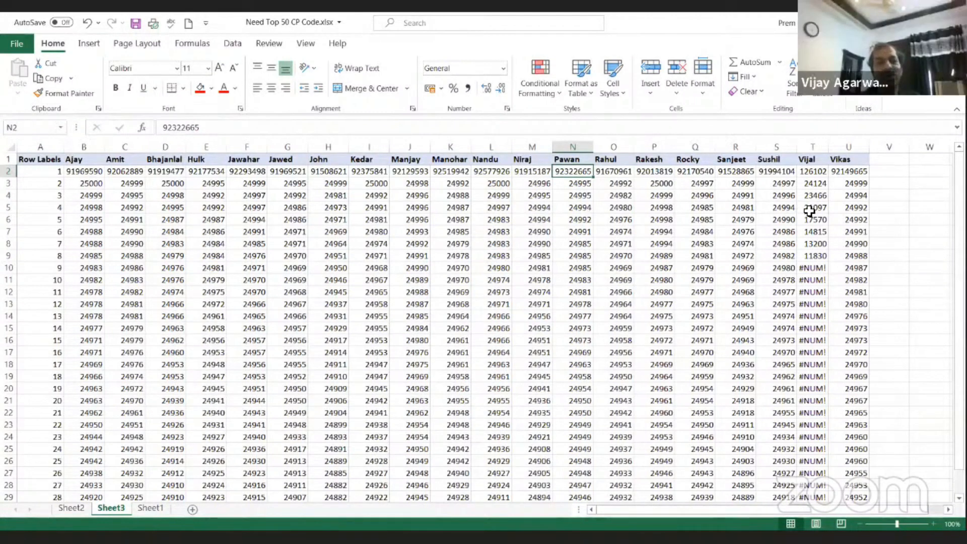
pyautogui.click(88, 172)
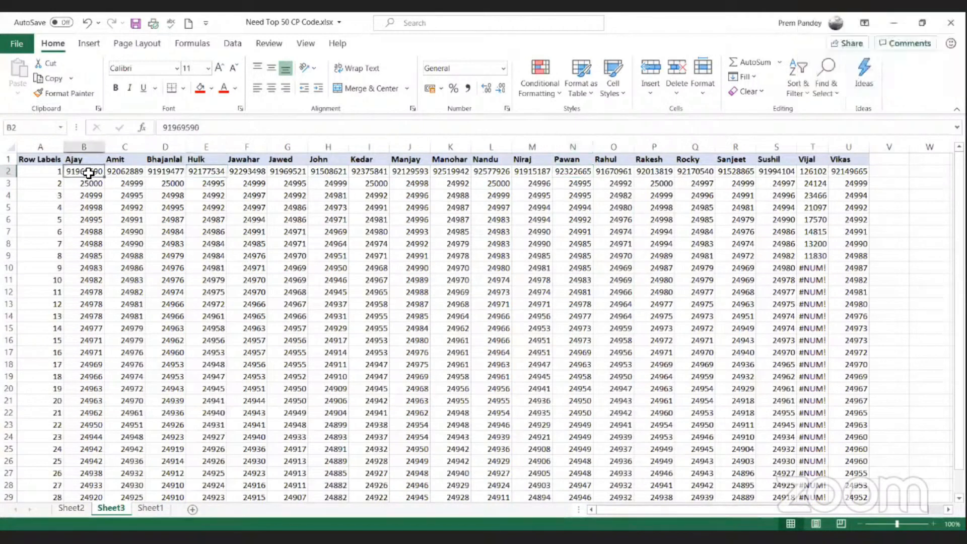
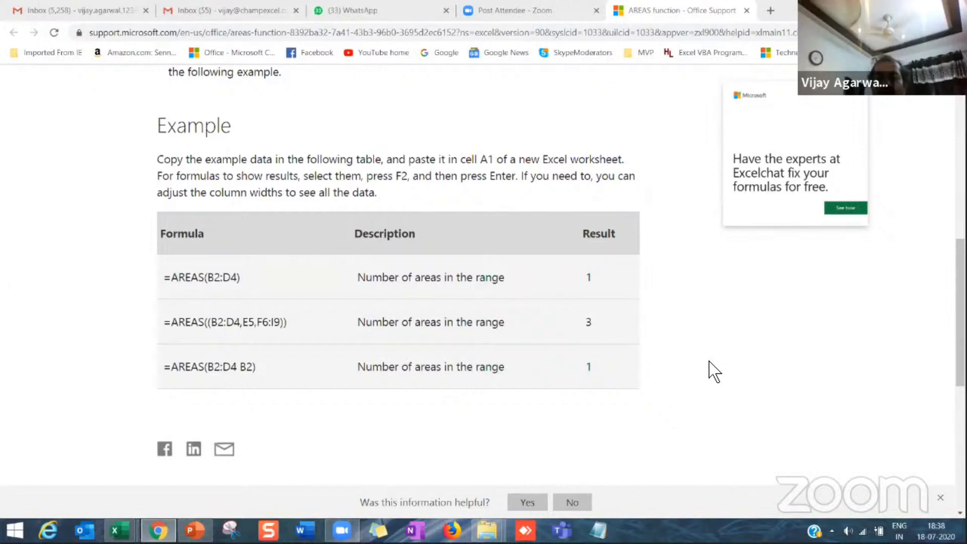
pyautogui.moveTo(158, 531)
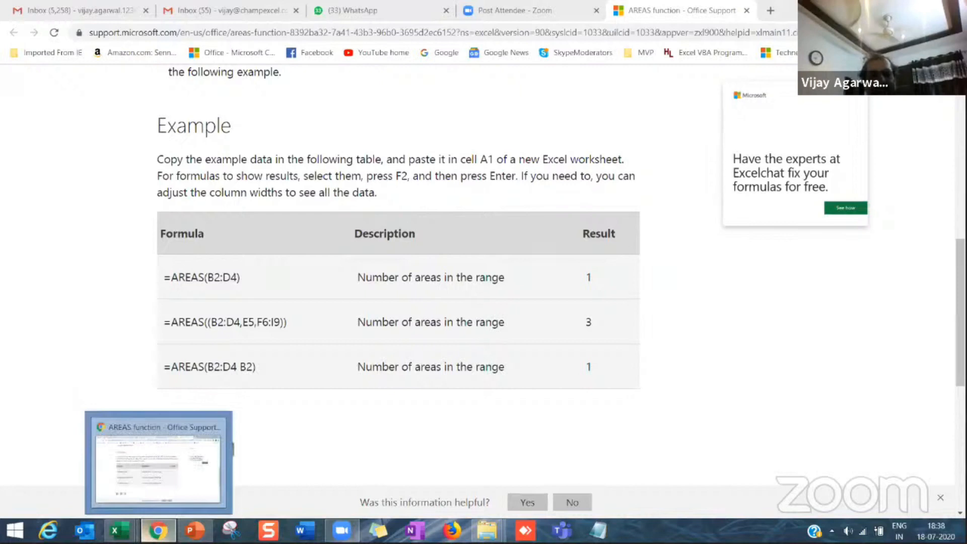
pyautogui.moveTo(487, 530)
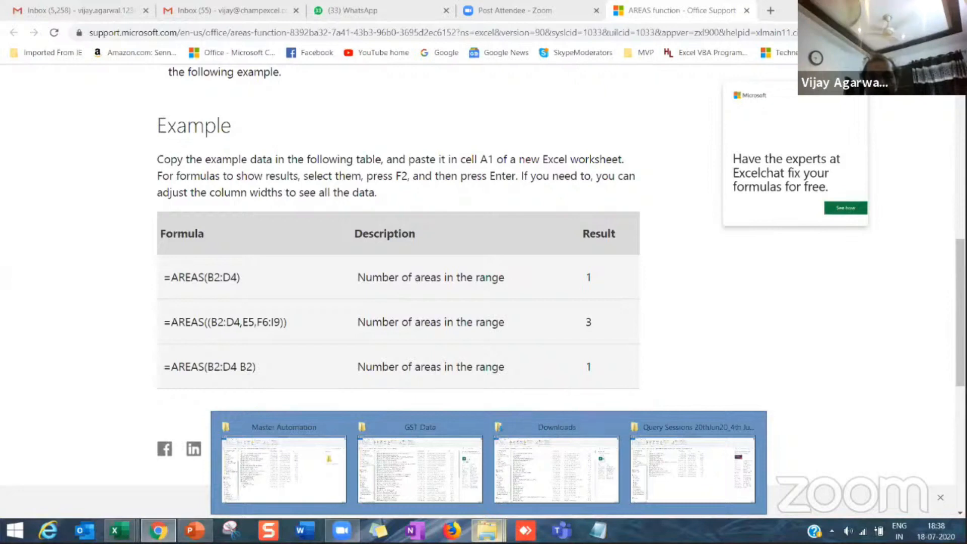
pyautogui.click(545, 260)
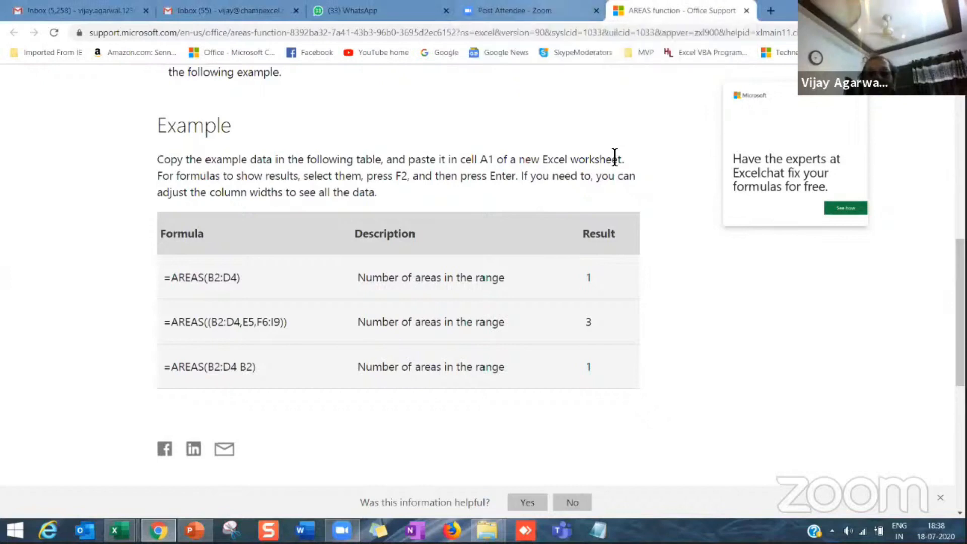
pyautogui.hotkey('ctrl', 'shift', 'Tab')
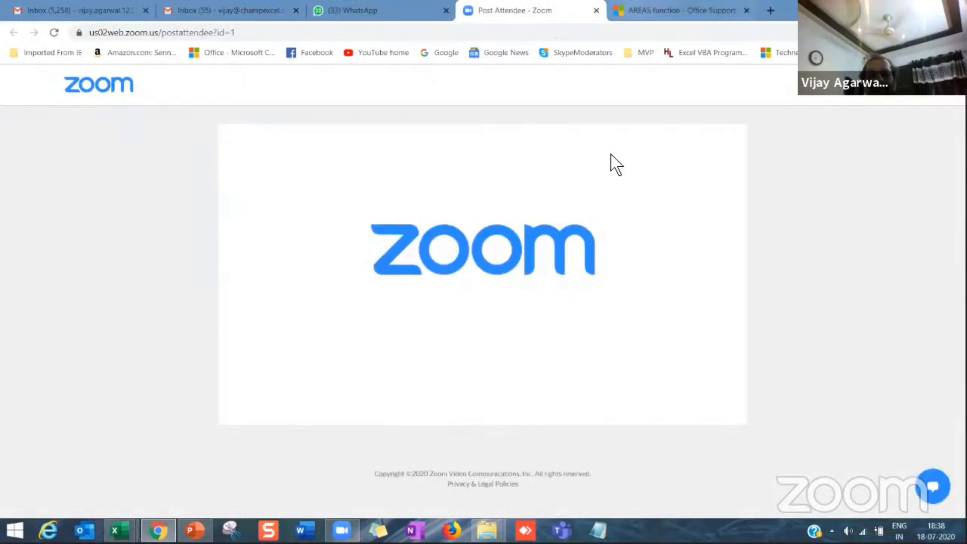
pyautogui.hotkey('ctrl', 'Tab')
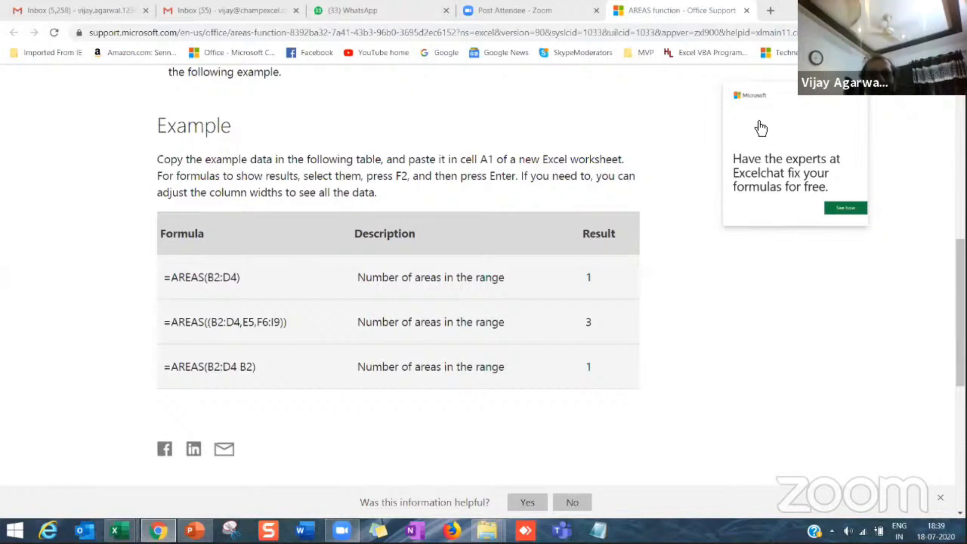
# Step: Switch to the PL_Summary workbook in Excel and cancel the unfinished AREAS function entry in the Short Term PL header cell
pyautogui.click(119, 530)
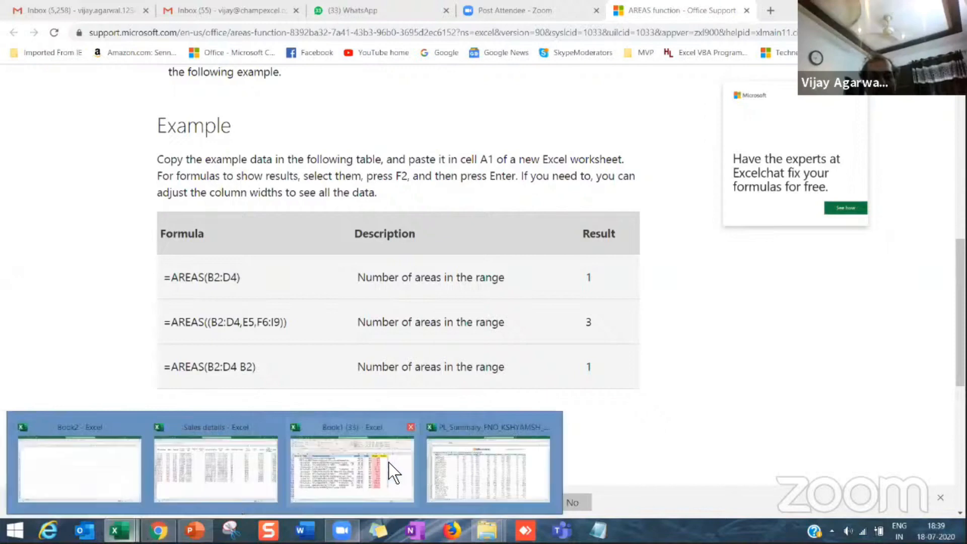
pyautogui.click(437, 467)
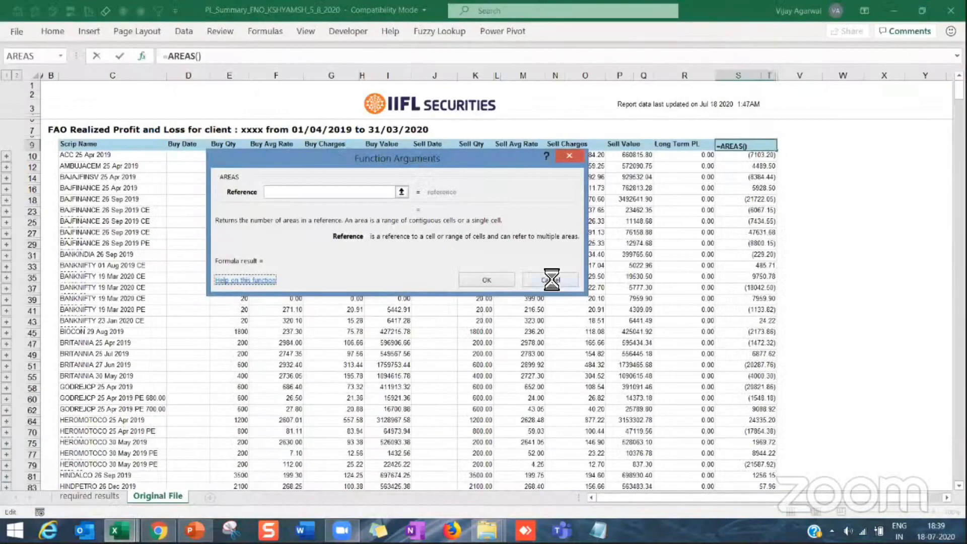
pyautogui.click(552, 277)
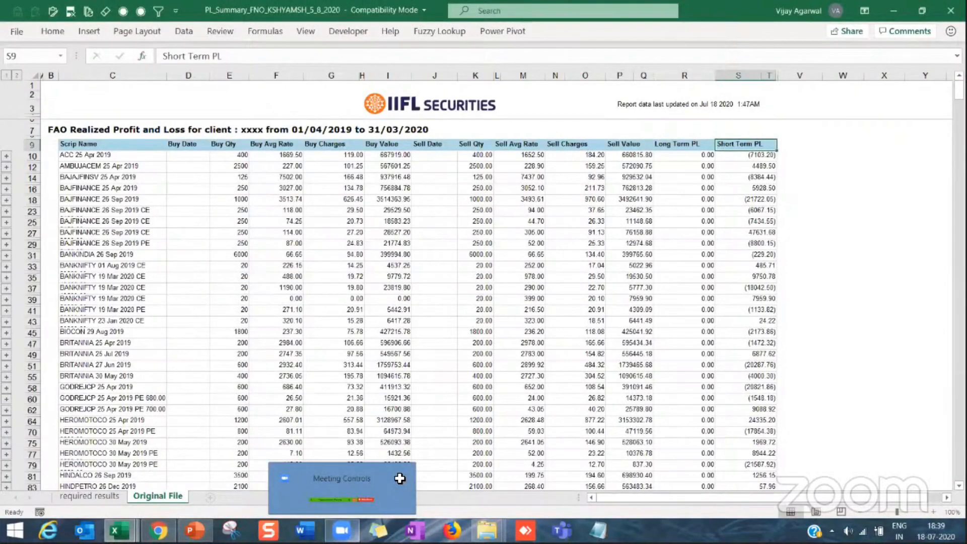
pyautogui.click(434, 388)
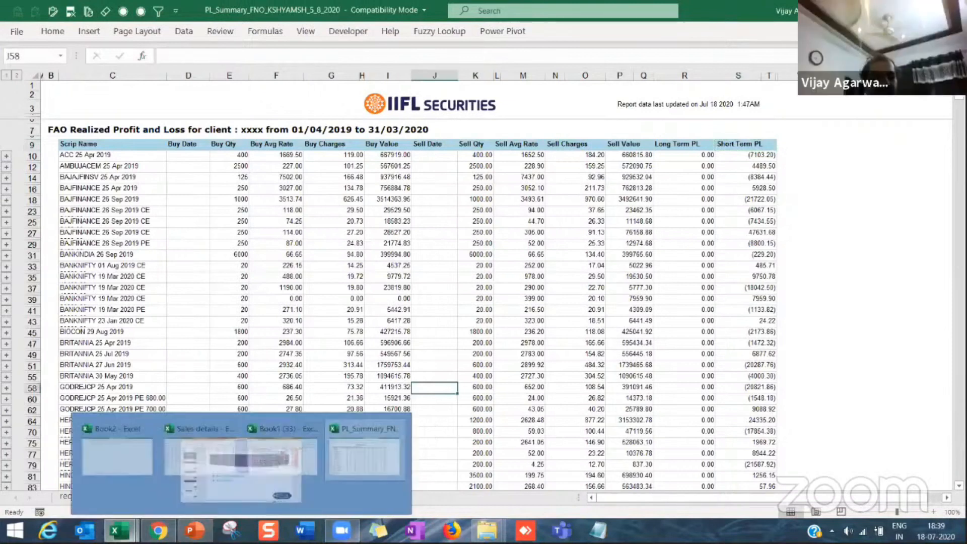
# Step: Open the workbook An Amazing Journey of Excel - Working File 5Jul2020_15Jul2020 and go to the Alpha Numeric table on the Text-Substitute sheet
pyautogui.moveTo(119, 530)
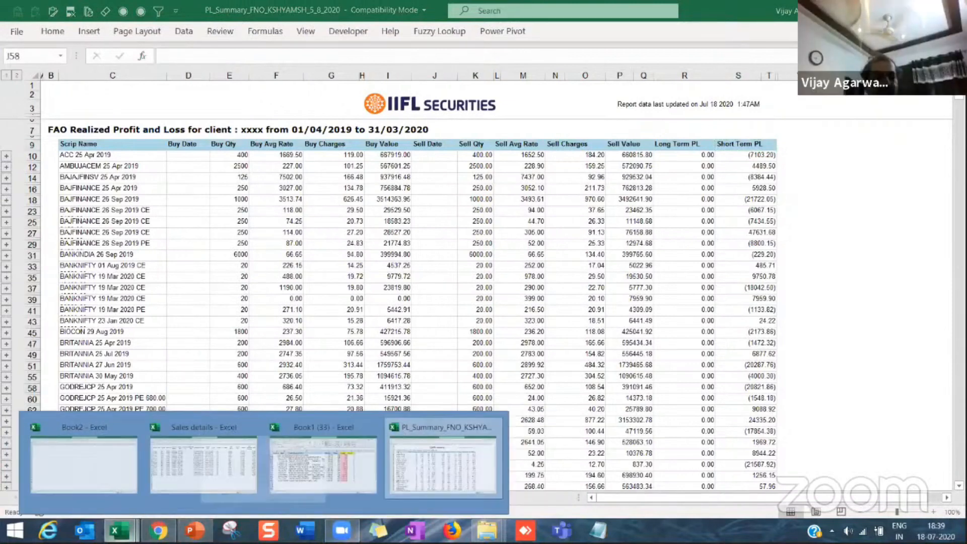
pyautogui.rightClick(119, 530)
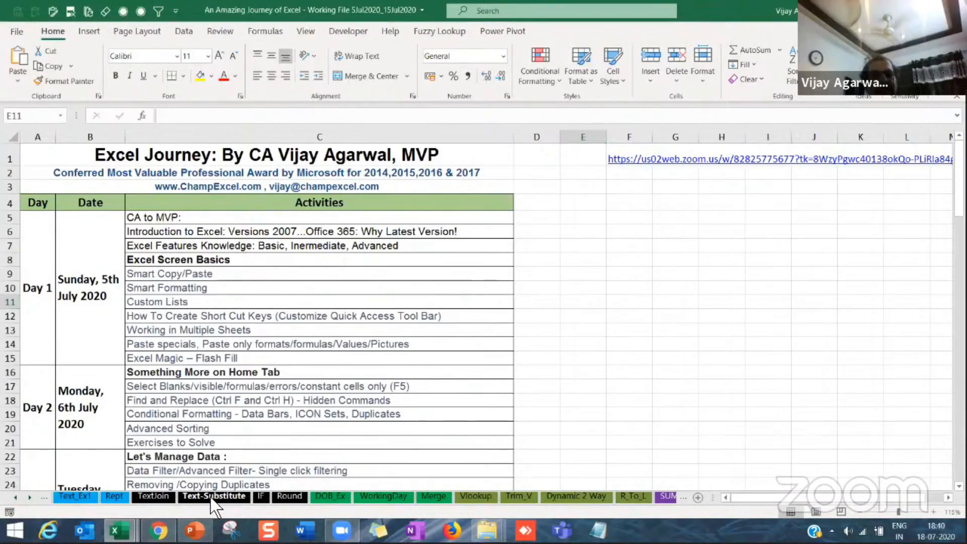
pyautogui.click(212, 497)
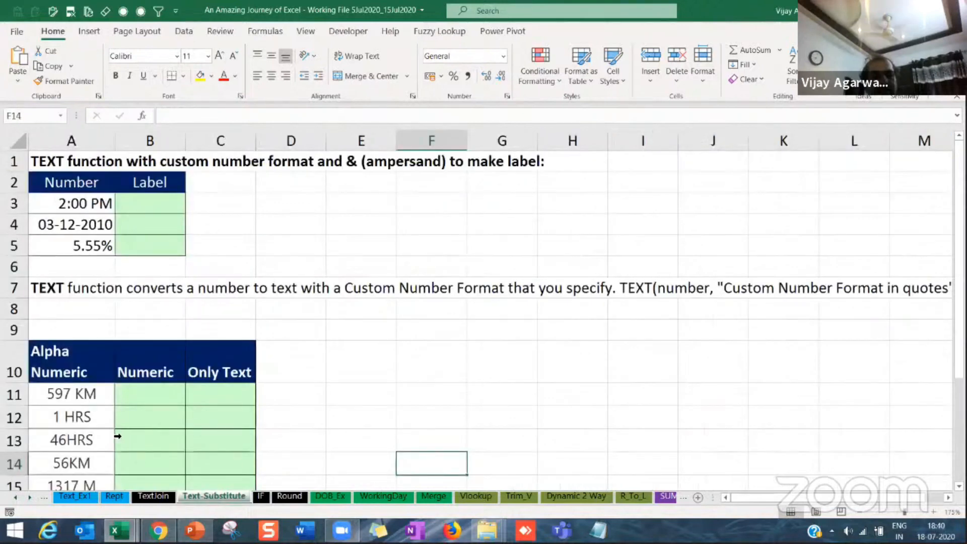
pyautogui.click(75, 442)
pyautogui.scroll(-3, 79, 366)
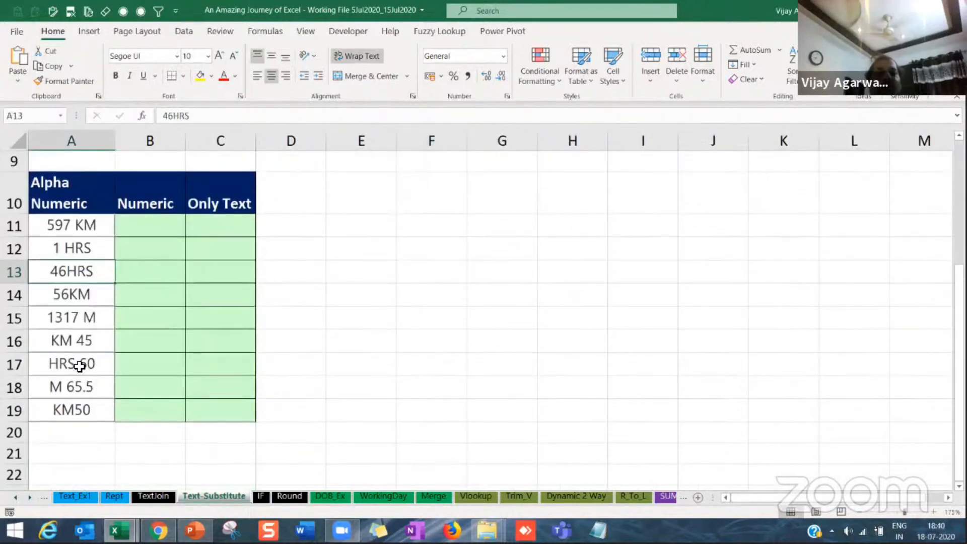
pyautogui.click(59, 318)
pyautogui.click(71, 362)
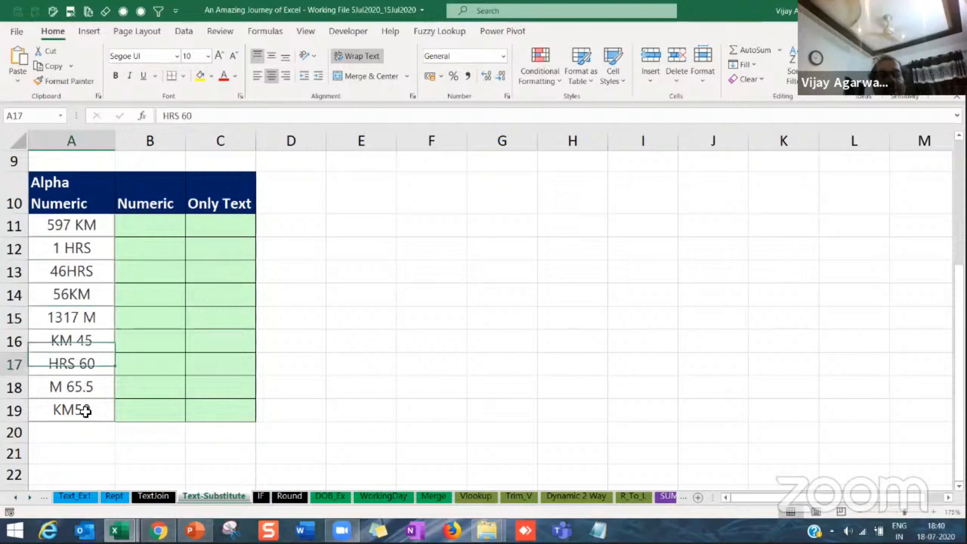
# Step: Replace the contents of cell A19 with the pasted text computer (125245239)
pyautogui.click(71, 427)
pyautogui.click(79, 413)
pyautogui.moveTo(342, 530)
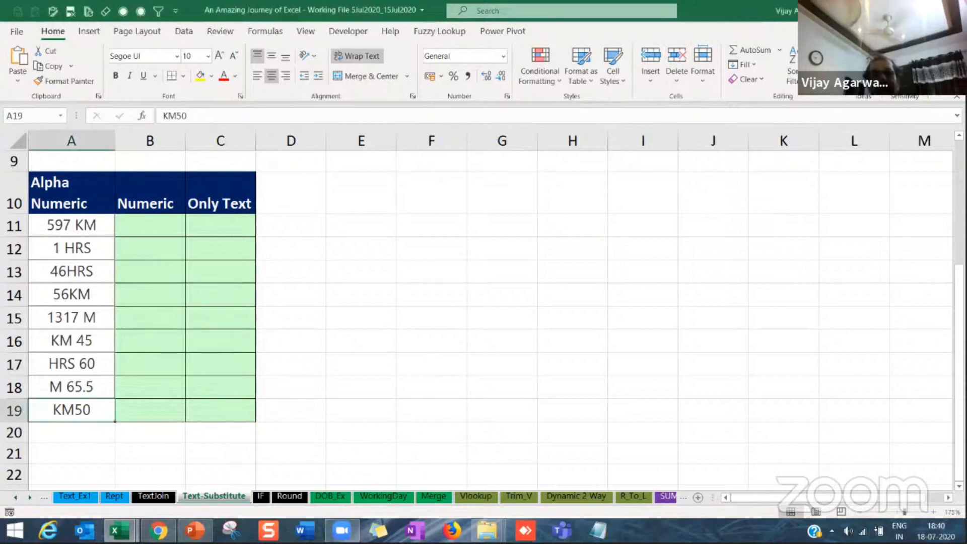
pyautogui.doubleClick(82, 412)
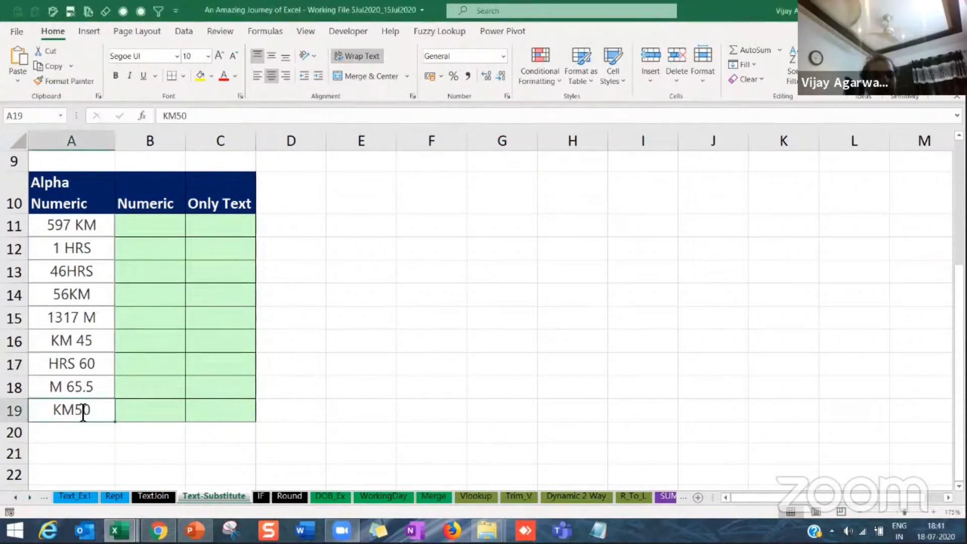
pyautogui.doubleClick(64, 417)
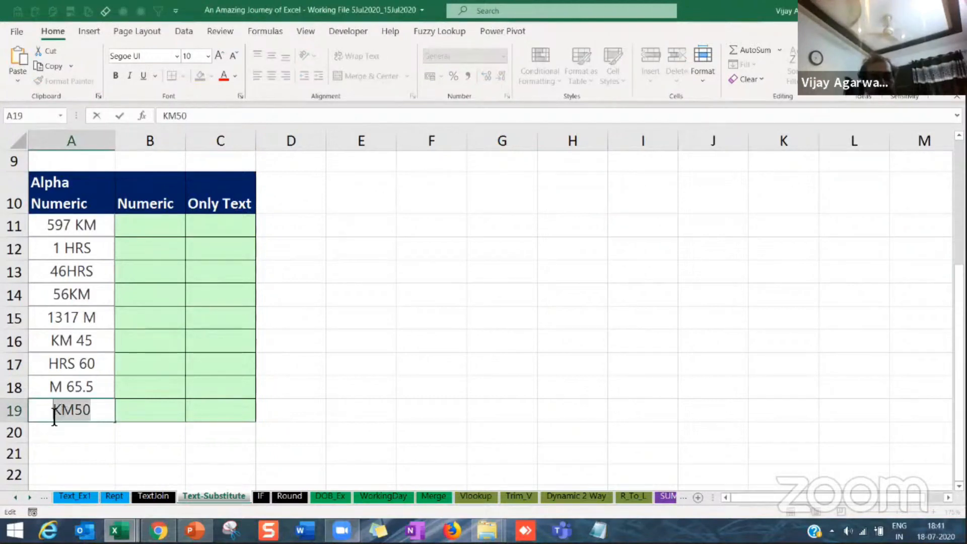
pyautogui.write('computer (125245239)')
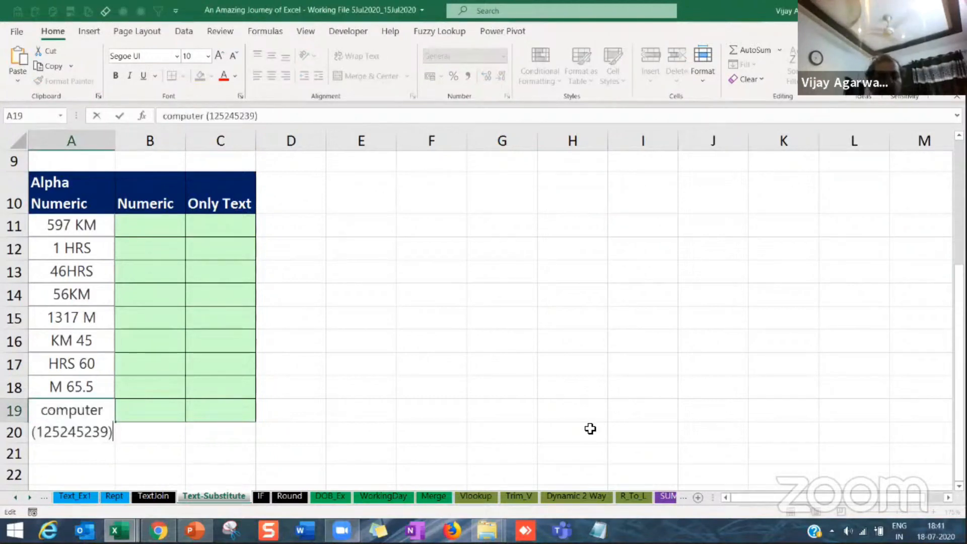
pyautogui.press('Return')
# Step: Widen columns A, B and C and fit all row heights to their contents
pyautogui.moveTo(173, 137); pyautogui.dragTo(208, 141)
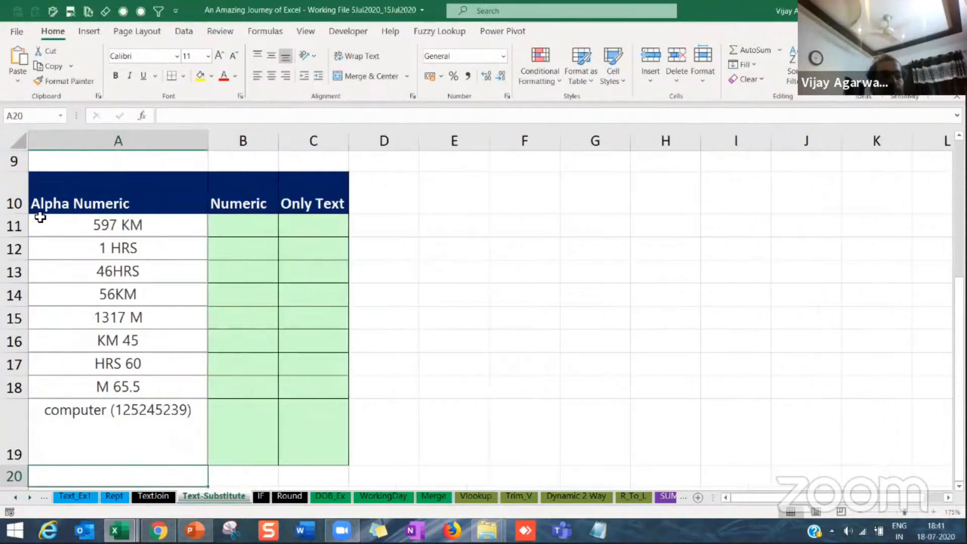
pyautogui.click(20, 142)
pyautogui.doubleClick(17, 171)
pyautogui.click(124, 388)
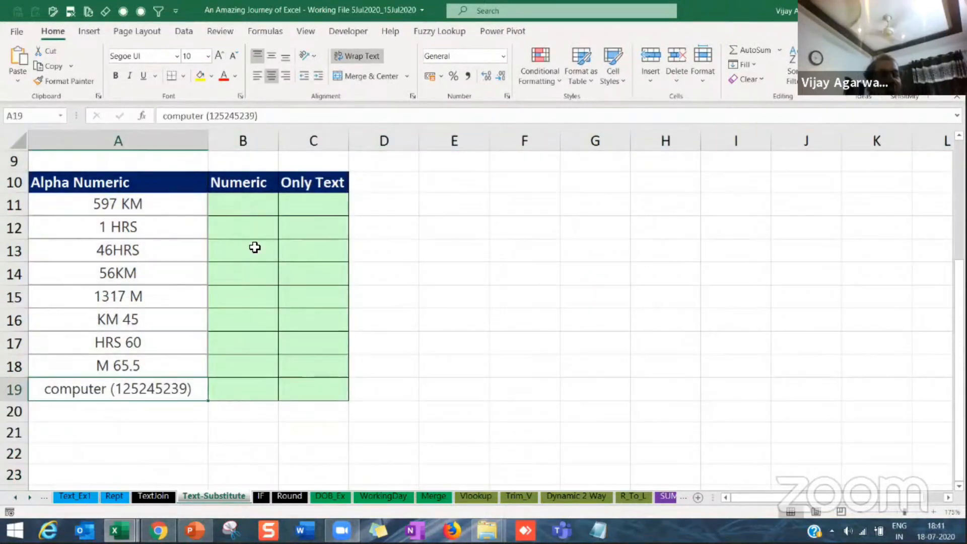
pyautogui.moveTo(277, 143); pyautogui.dragTo(298, 143)
pyautogui.moveTo(369, 143); pyautogui.dragTo(389, 142)
# Step: Enter 597 in cell B11 as the example and Flash Fill the Numeric column from B12
pyautogui.click(252, 204)
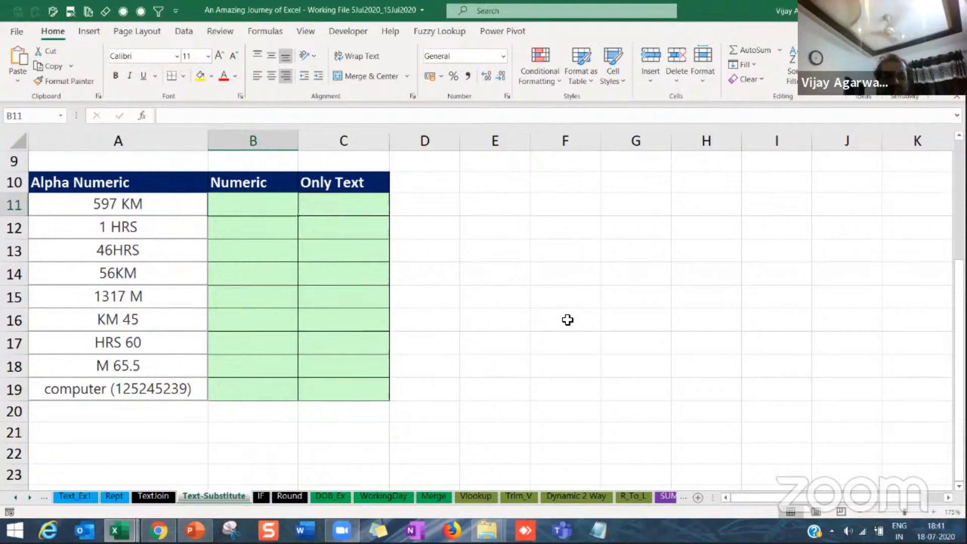
pyautogui.write('597')
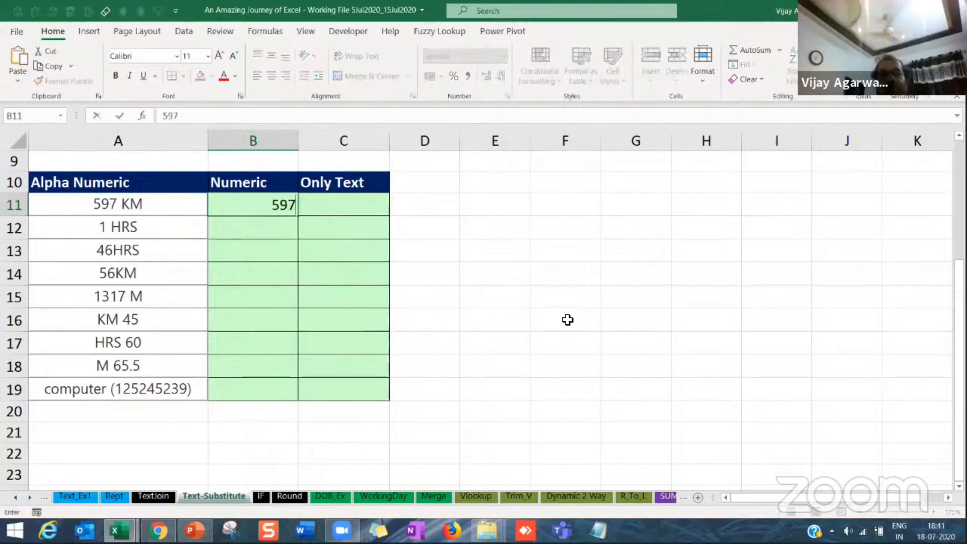
pyautogui.press('Return')
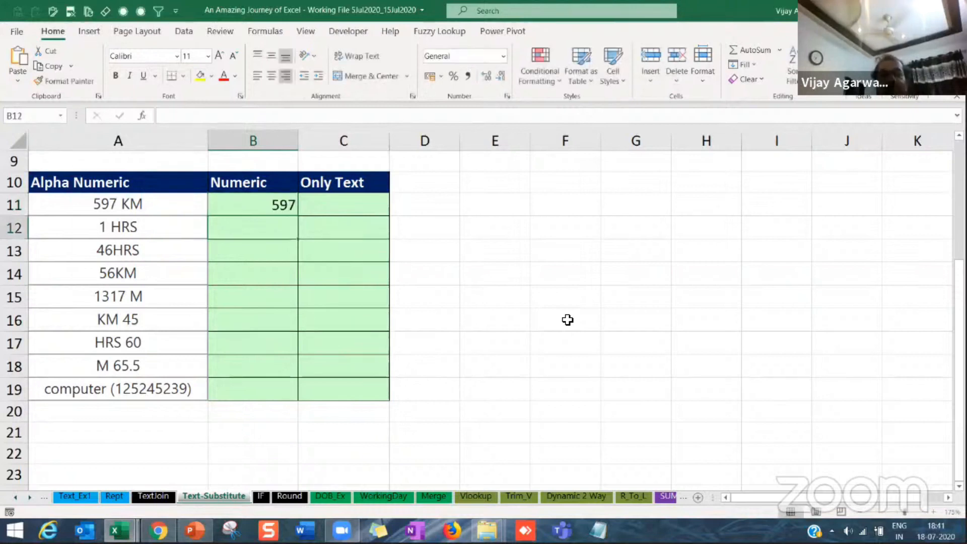
pyautogui.hotkey('ctrl', 'e')
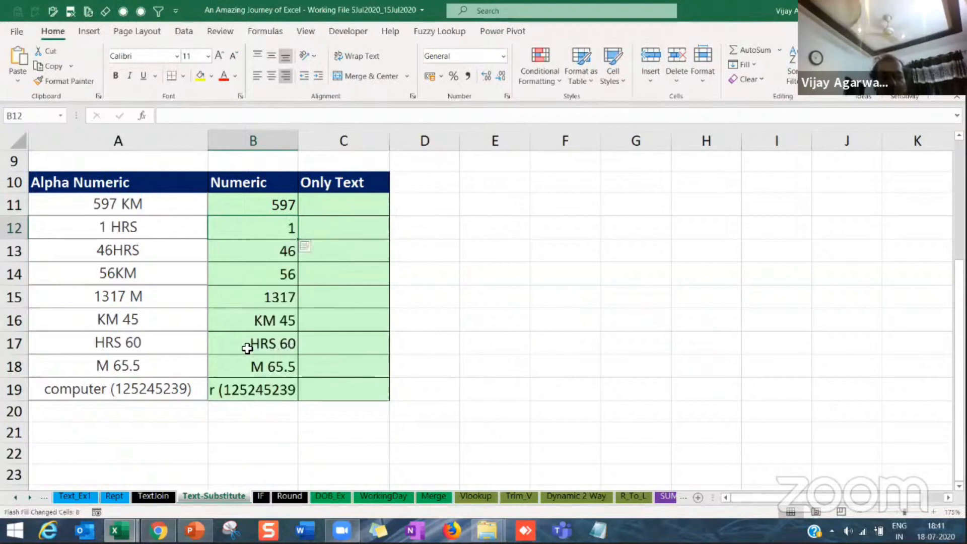
# Step: Correct the Flash Fill result in cell B17 to 60 and select the Numeric values in B11:B19
pyautogui.click(276, 343)
pyautogui.write('60')
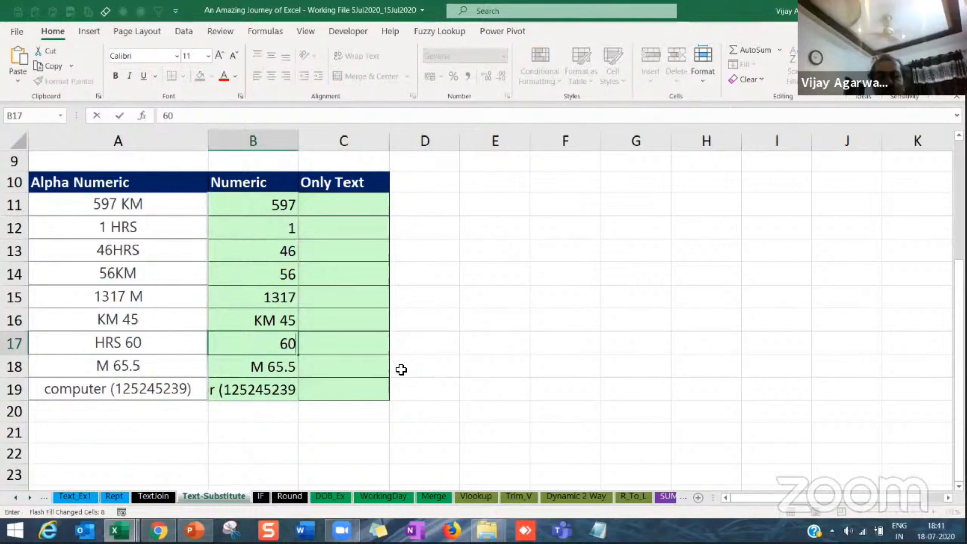
pyautogui.press('Return')
pyautogui.press('Up')
pyautogui.press('Up')
pyautogui.press('Up')
pyautogui.press('Up')
pyautogui.press('Up')
pyautogui.press('Up')
pyautogui.press('Up')
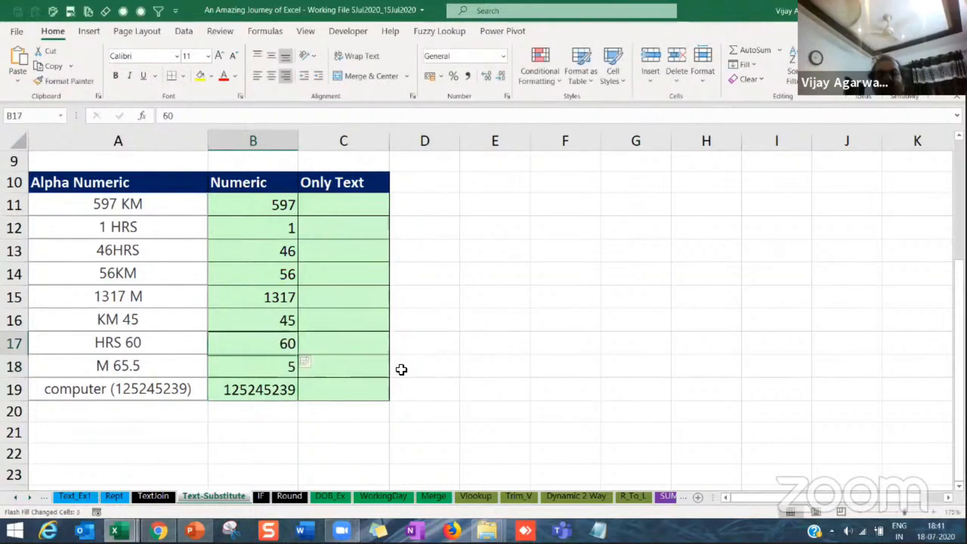
pyautogui.hotkey('shift', 'Down')
pyautogui.hotkey('shift', 'Down')
pyautogui.hotkey('shift', 'Down')
pyautogui.hotkey('shift', 'Down')
pyautogui.hotkey('shift', 'Down')
pyautogui.hotkey('shift', 'Down')
pyautogui.hotkey('shift', 'Down')
pyautogui.hotkey('shift', 'Down')
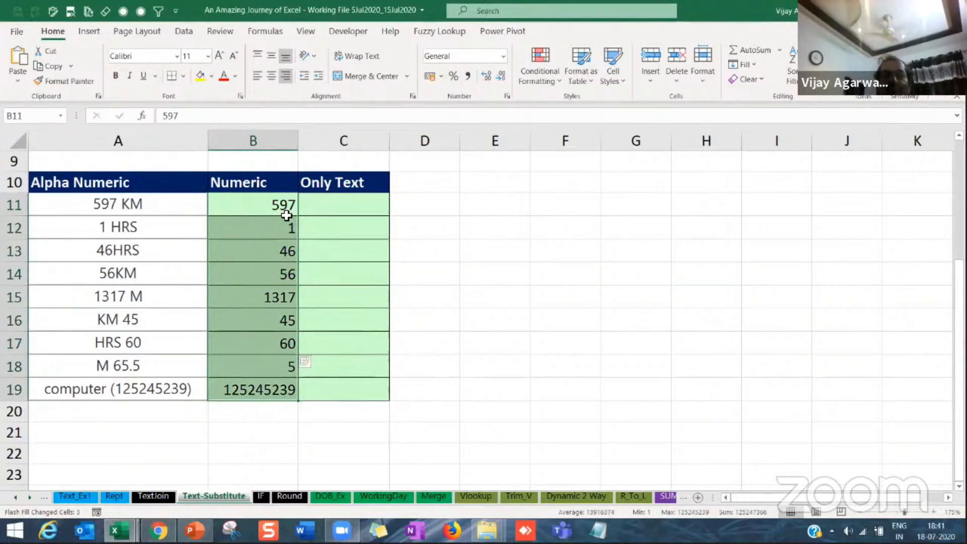
# Step: Enter KM in cell C11 as the example for the Only Text column
pyautogui.click(334, 204)
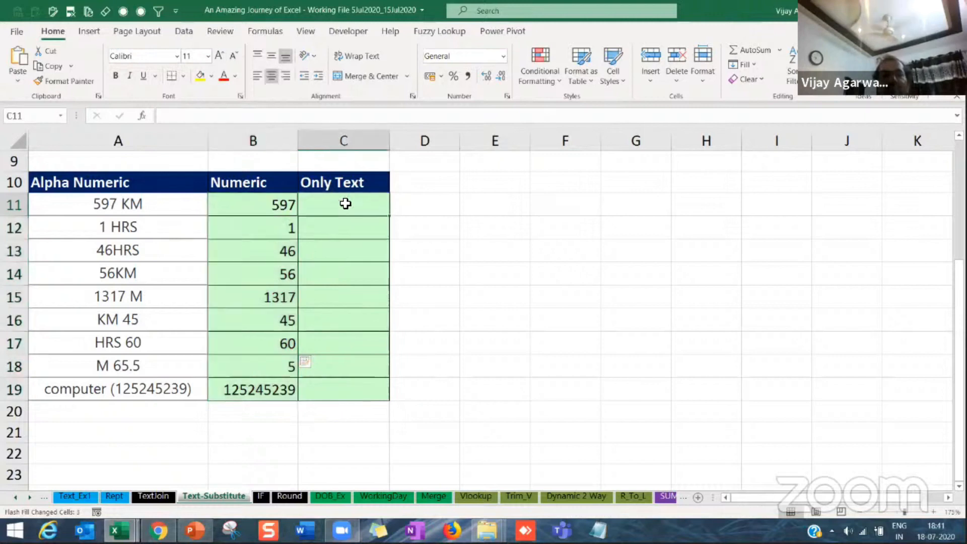
pyautogui.write('KM')
pyautogui.press('Return')
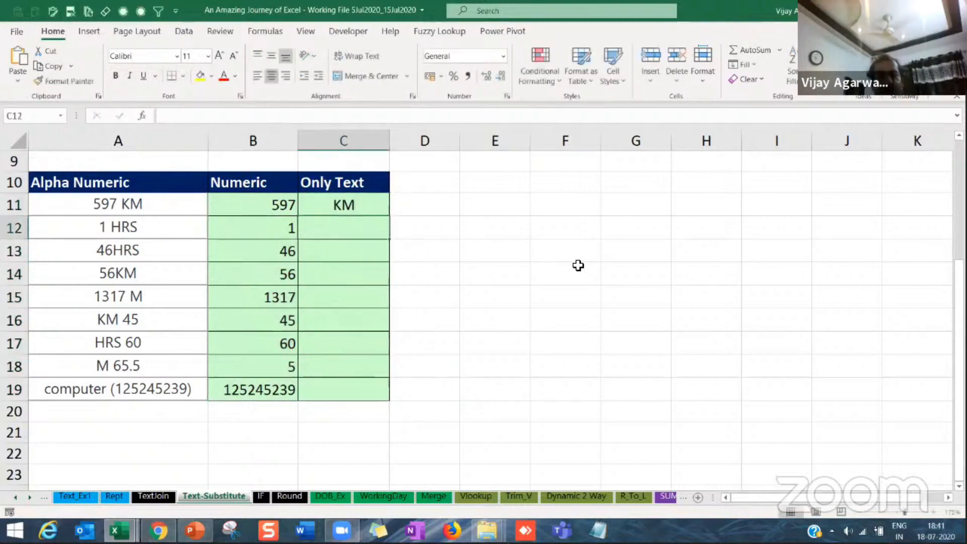
pyautogui.write('HRS')
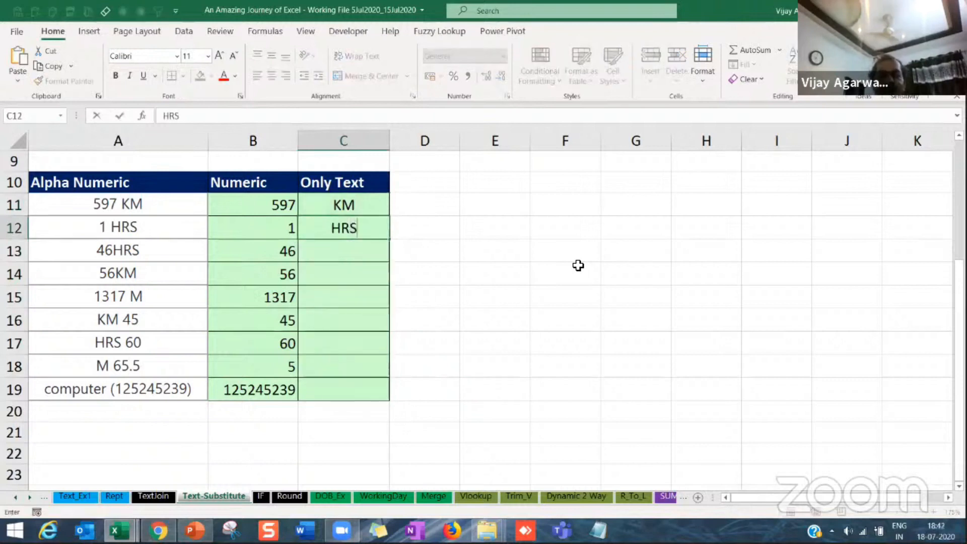
pyautogui.press('Return')
pyautogui.press('Up')
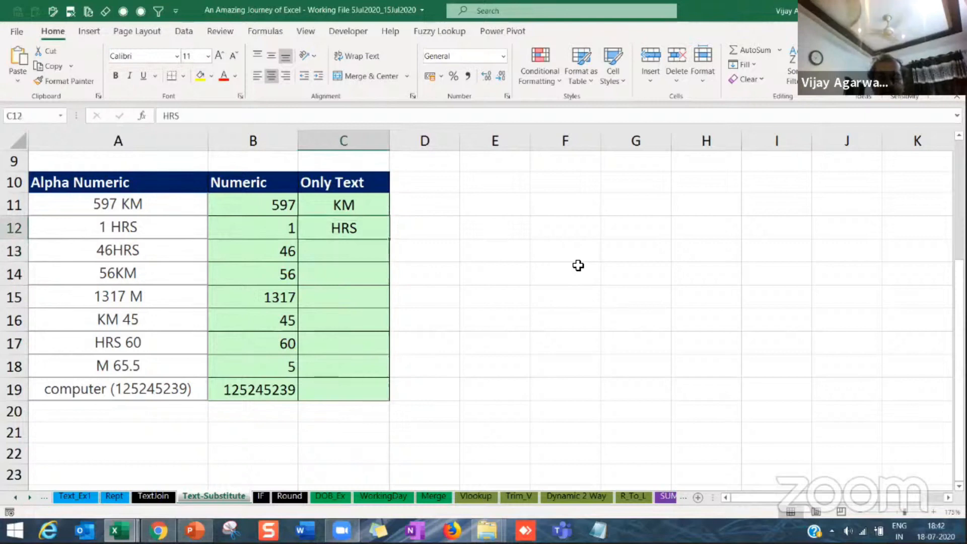
pyautogui.press('Delete')
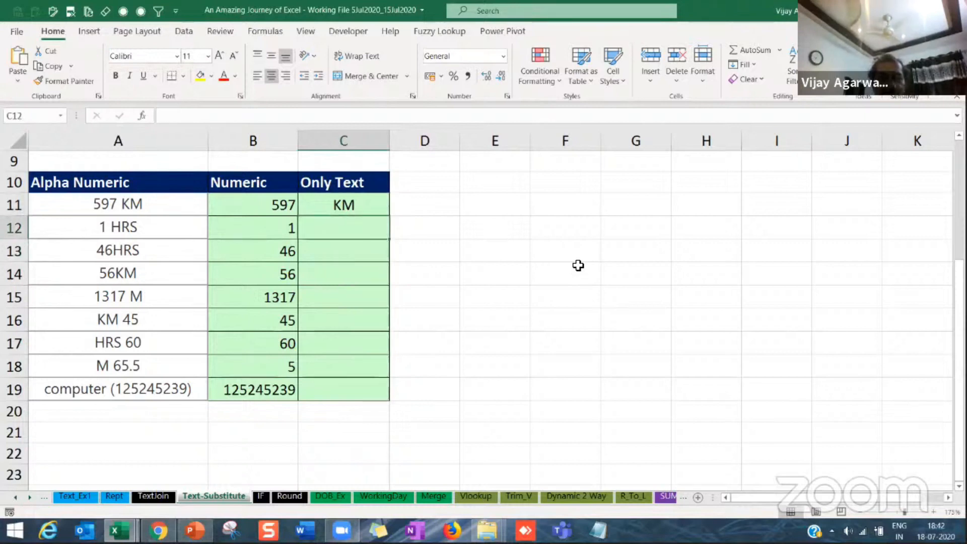
# Step: Flash Fill the Only Text column from C12 and correct the result in C17 to HRS
pyautogui.hotkey('ctrl', 'e')
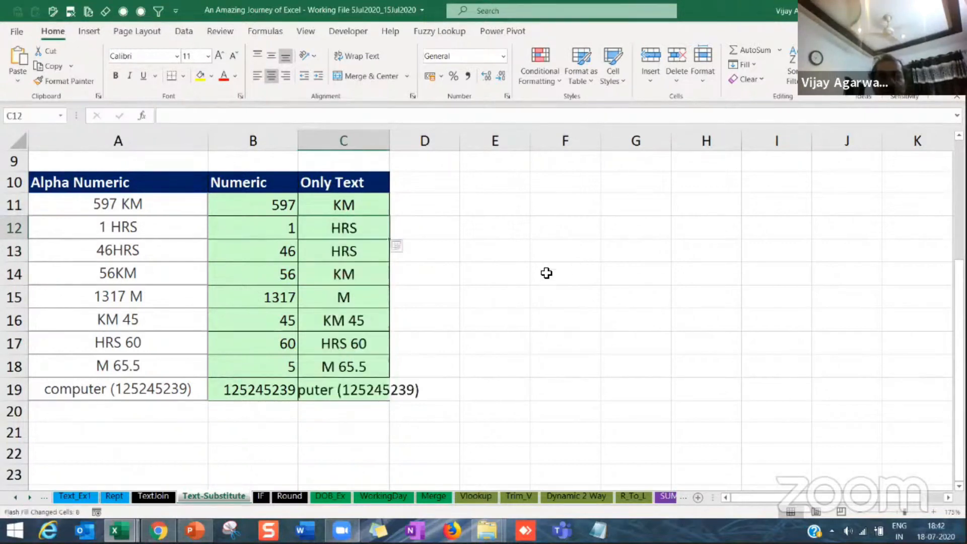
pyautogui.click(340, 345)
pyautogui.write('HRS')
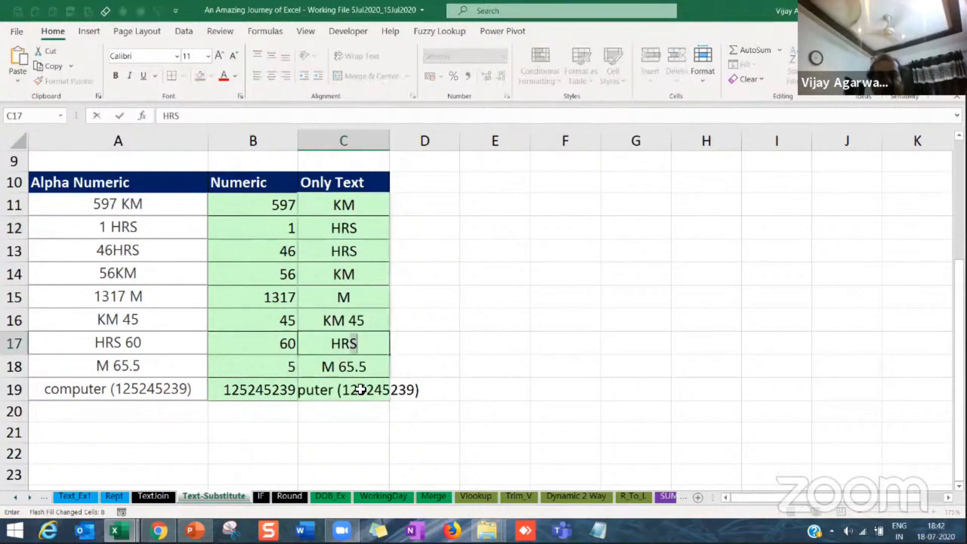
pyautogui.press('Return')
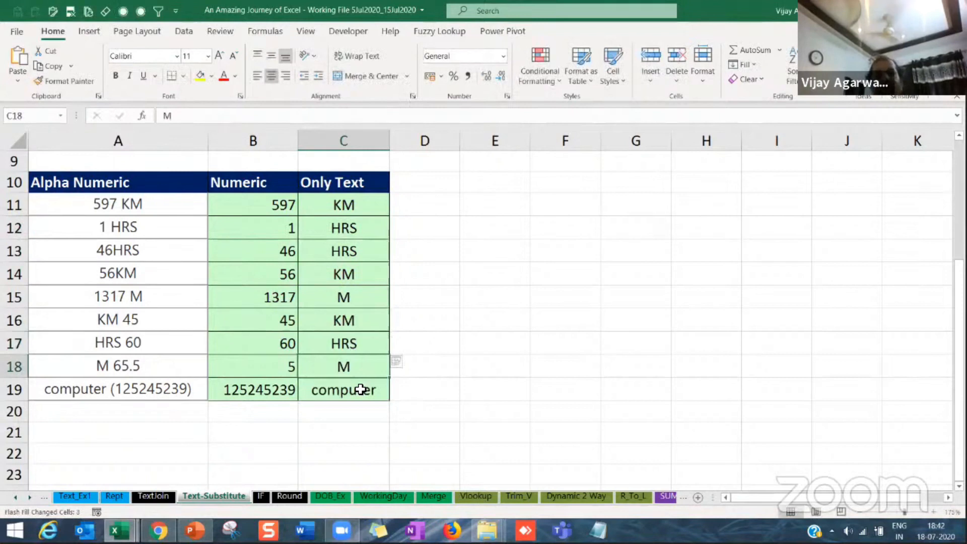
# Step: Review the Flash Fill results in the Numeric and Only Text columns, rows 11 to 19, against the source entries
pyautogui.press('Up')
pyautogui.press('Up')
pyautogui.press('Up')
pyautogui.press('Up')
pyautogui.press('Up')
pyautogui.press('Up')
pyautogui.press('Up')
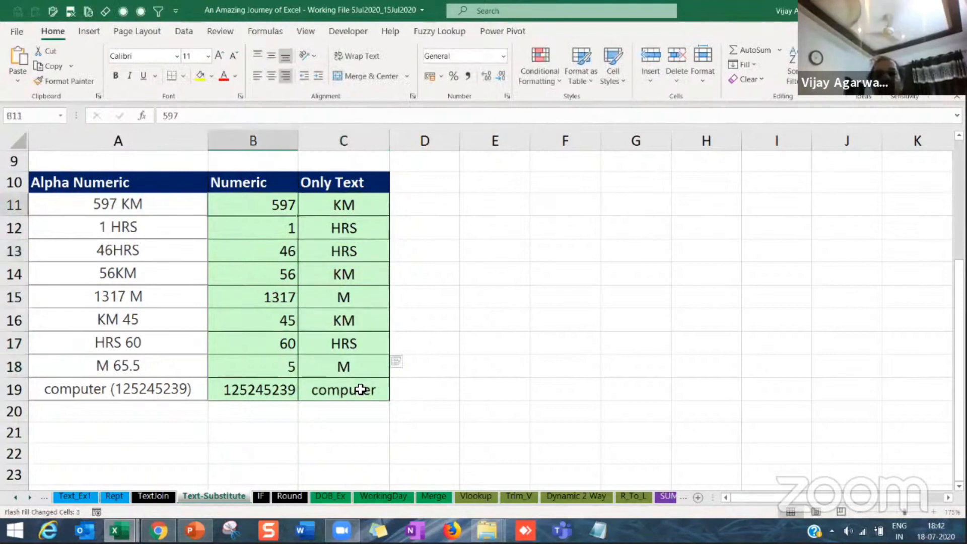
pyautogui.press('Down')
pyautogui.press('Down')
pyautogui.press('Down')
pyautogui.press('Down')
pyautogui.press('Down')
pyautogui.press('Down')
pyautogui.press('Down')
pyautogui.press('Down')
pyautogui.press('Right')
pyautogui.press('Right')
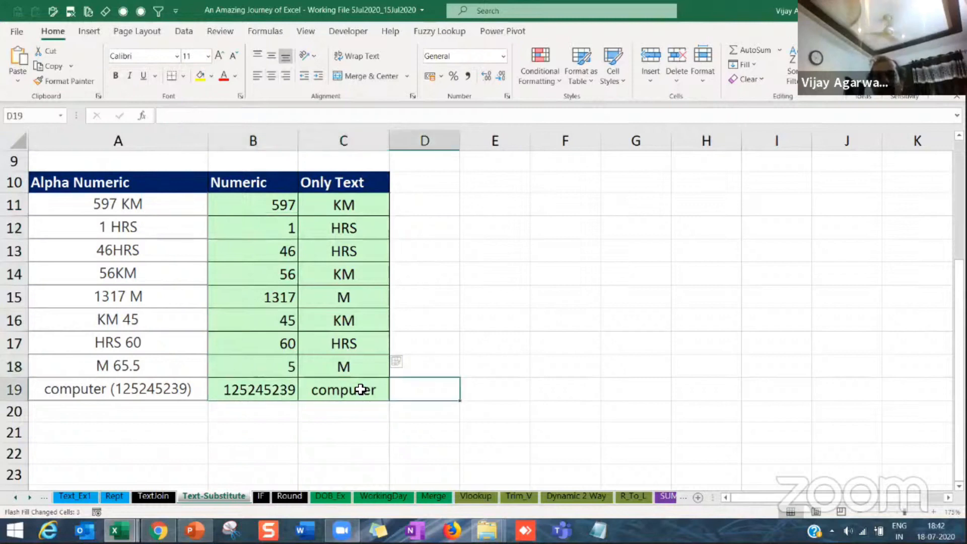
pyautogui.press('Left')
pyautogui.press('Up')
pyautogui.press('Left')
pyautogui.press('Up')
pyautogui.press('Up')
pyautogui.press('Up')
pyautogui.press('Up')
pyautogui.press('Up')
pyautogui.press('Up')
pyautogui.press('Up')
# Step: Copy the Numeric and Only Text block B10:C19 to E10 and widen columns E and F
pyautogui.moveTo(256, 183); pyautogui.dragTo(342, 392)
pyautogui.hotkey('ctrl', 'c')
pyautogui.click(502, 184)
pyautogui.hotkey('ctrl', 'v')
pyautogui.click(557, 204)
pyautogui.moveTo(530, 141); pyautogui.dragTo(571, 134)
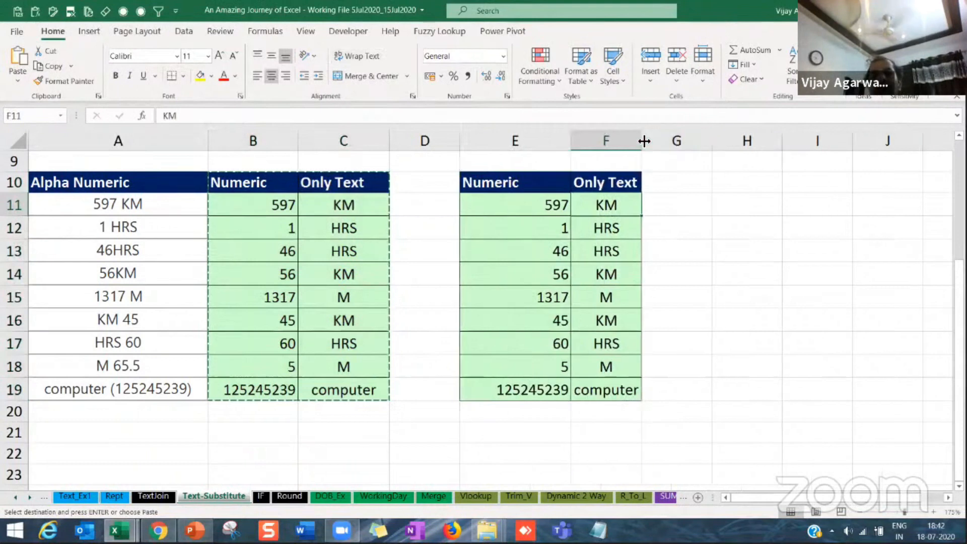
pyautogui.moveTo(711, 139); pyautogui.dragTo(710, 139)
# Step: Write the formula =SUBSTITUTE(A11,1,"") in cell F11 to strip the digit 1 from the alphanumeric entry
pyautogui.click(495, 205)
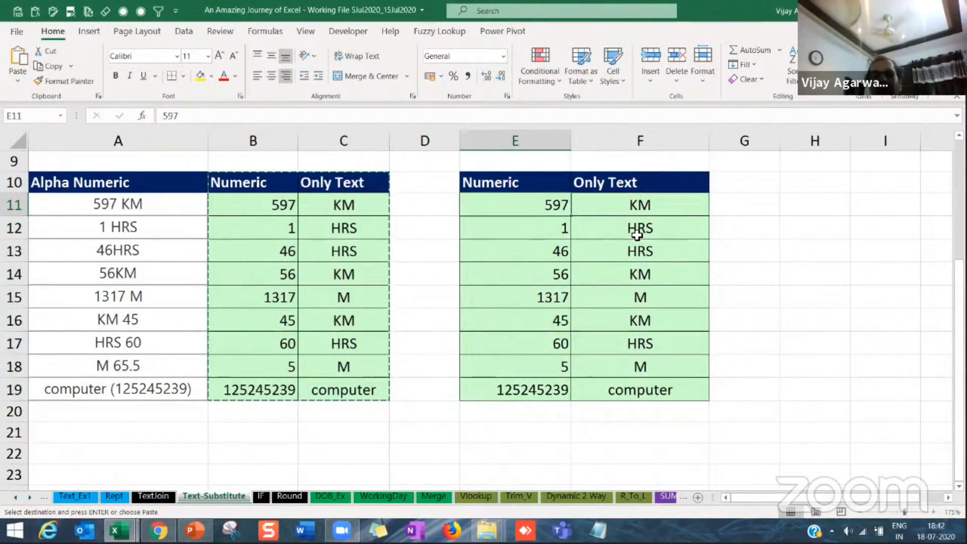
pyautogui.press('Right')
pyautogui.write('=')
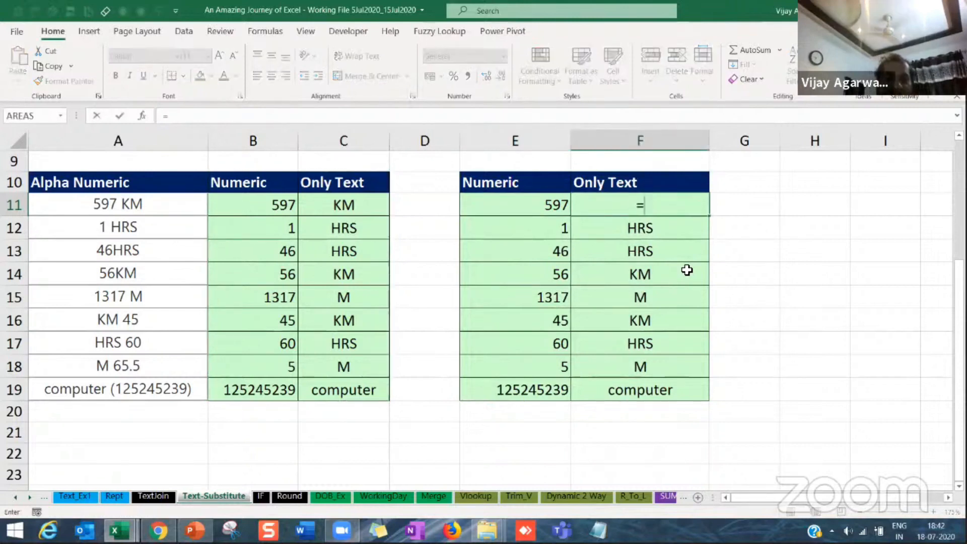
pyautogui.write('subst')
pyautogui.press('Tab')
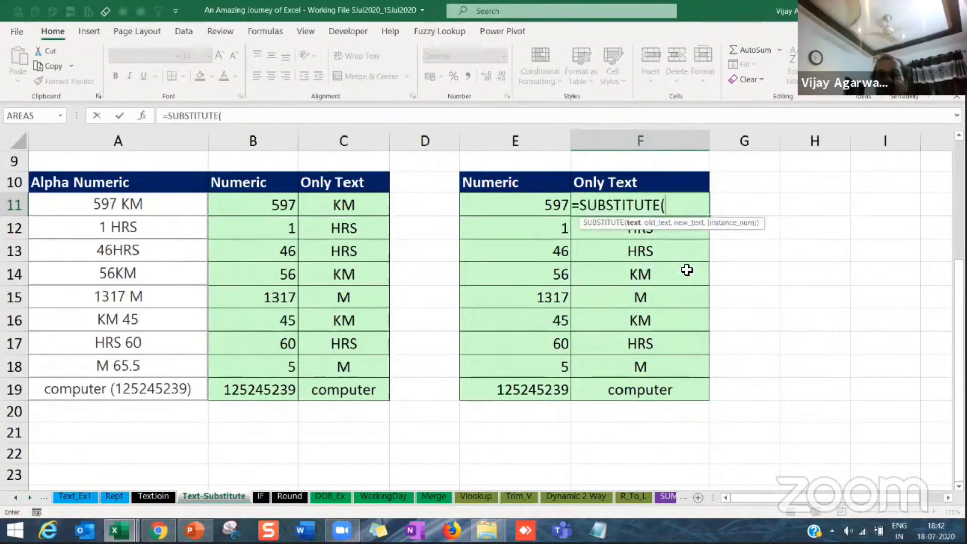
pyautogui.click(168, 208)
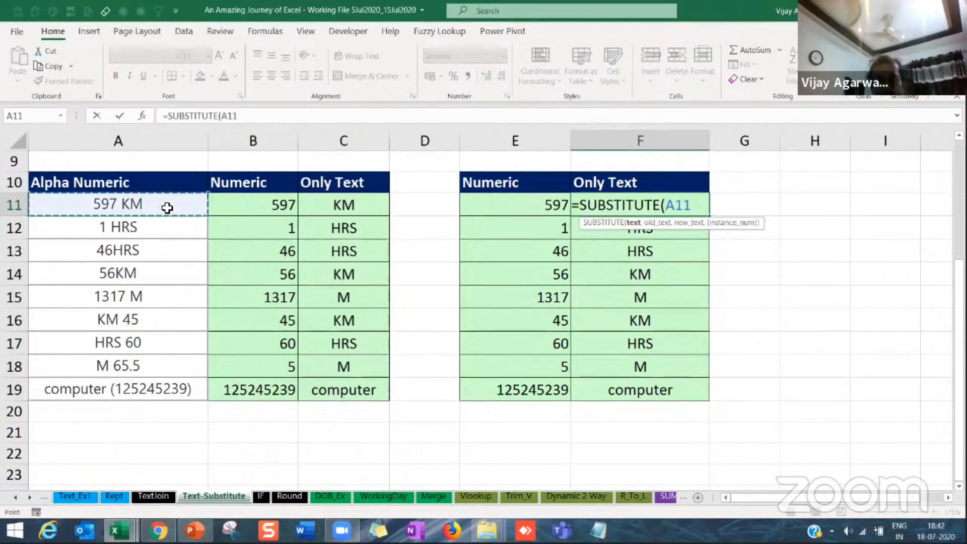
pyautogui.write(',')
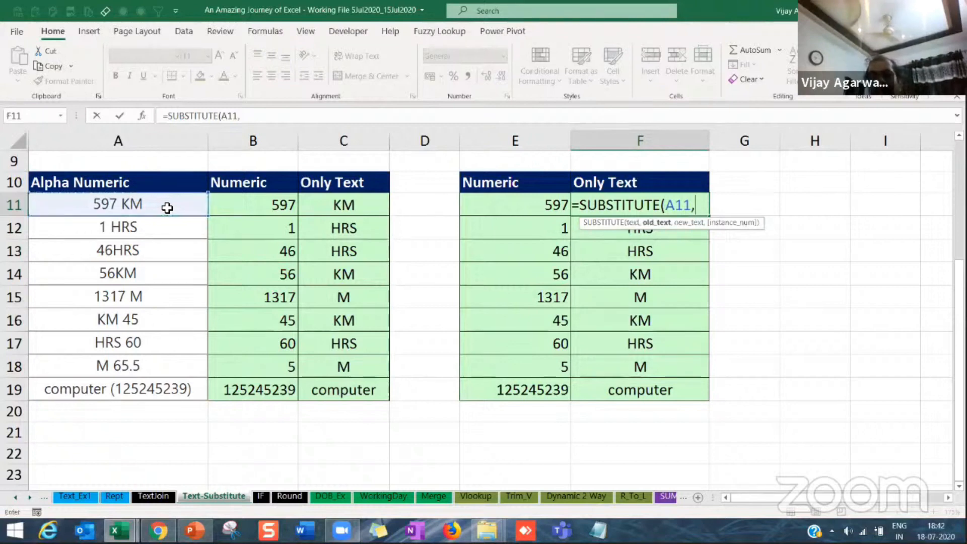
pyautogui.write('1,')
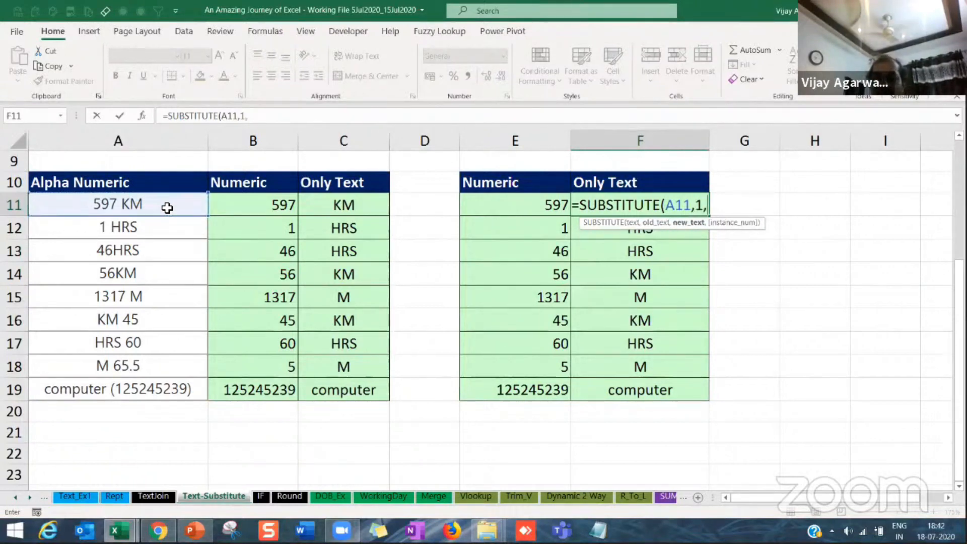
pyautogui.write('""')
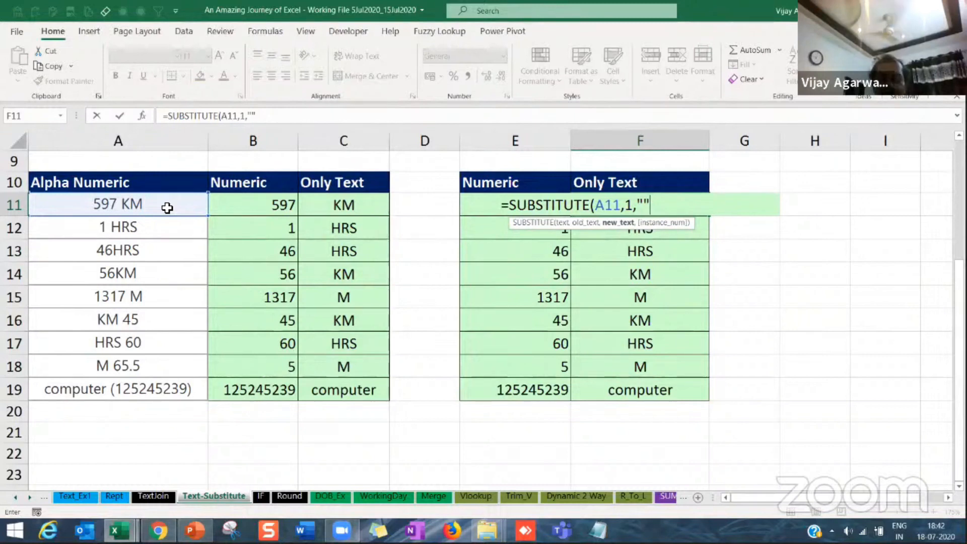
pyautogui.write(')')
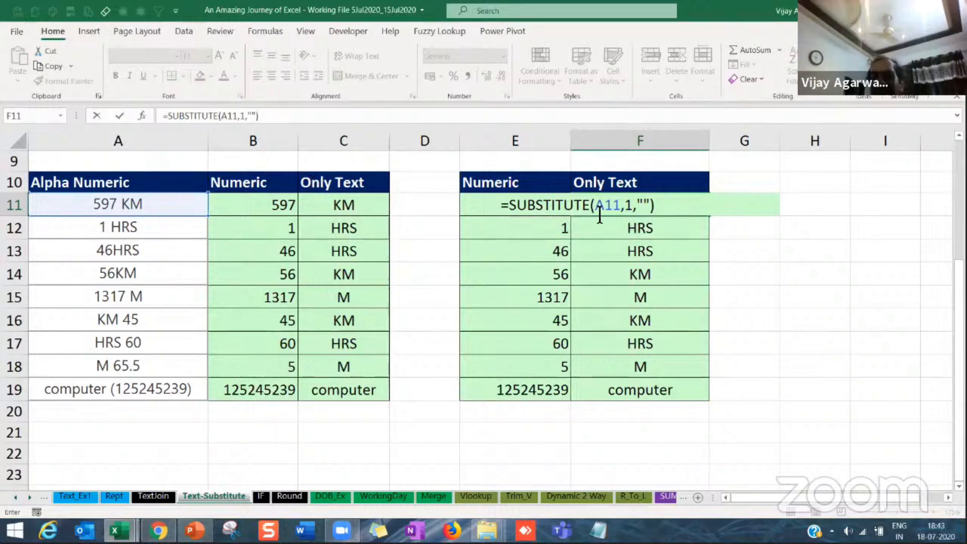
# Step: Copy the SUBSTITUTE expression in F11 and nest it in place of A11, with the inner call removing the digit 2
pyautogui.moveTo(511, 205); pyautogui.dragTo(665, 207)
pyautogui.hotkey('ctrl', 'c')
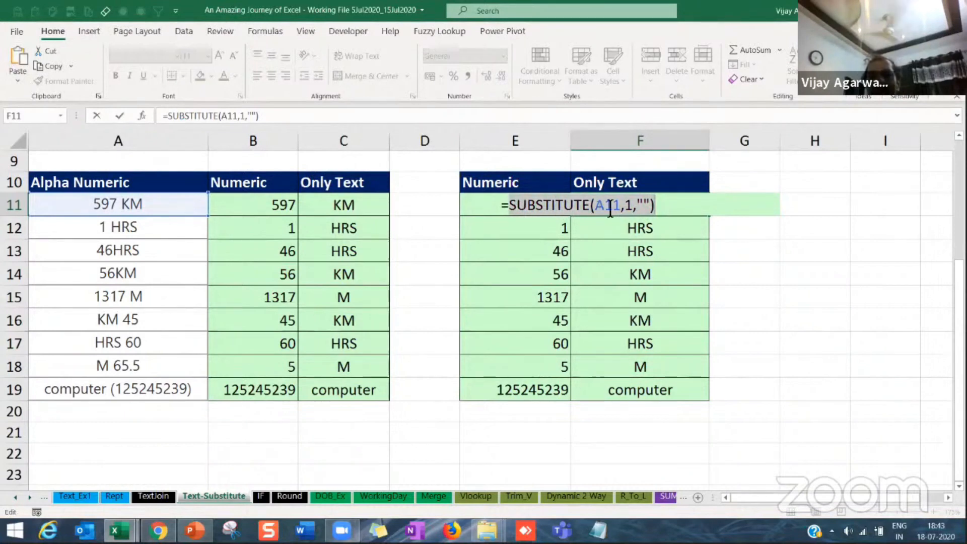
pyautogui.click(611, 211)
pyautogui.doubleClick(624, 214)
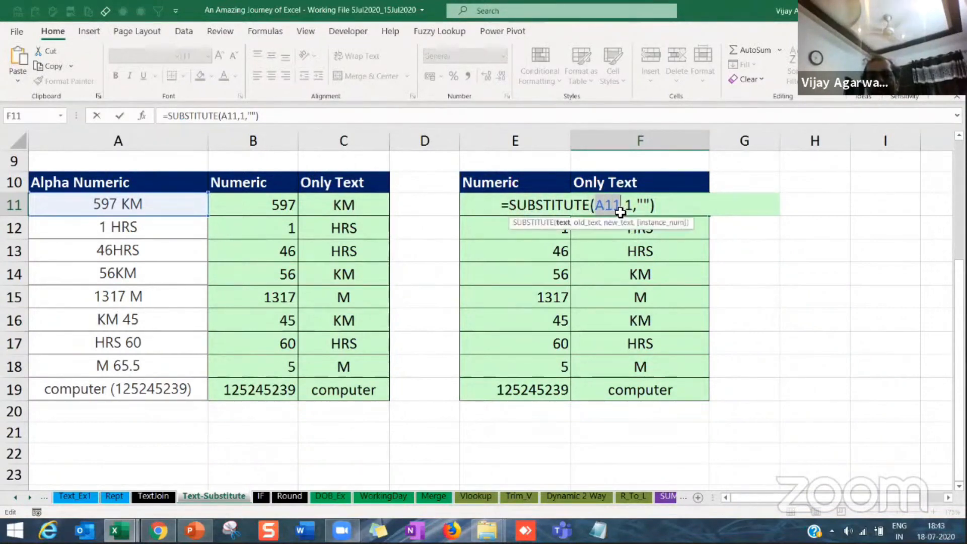
pyautogui.hotkey('ctrl', 'v')
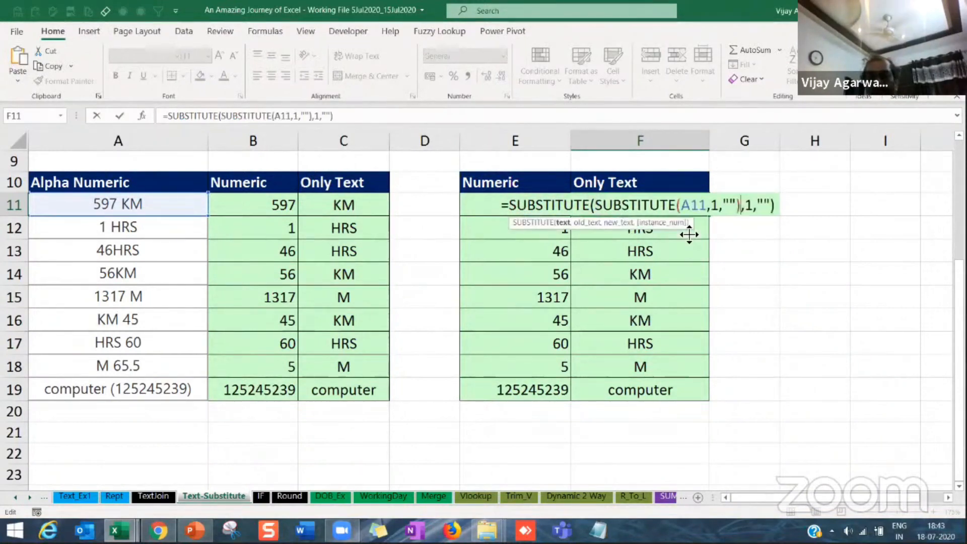
pyautogui.click(717, 209)
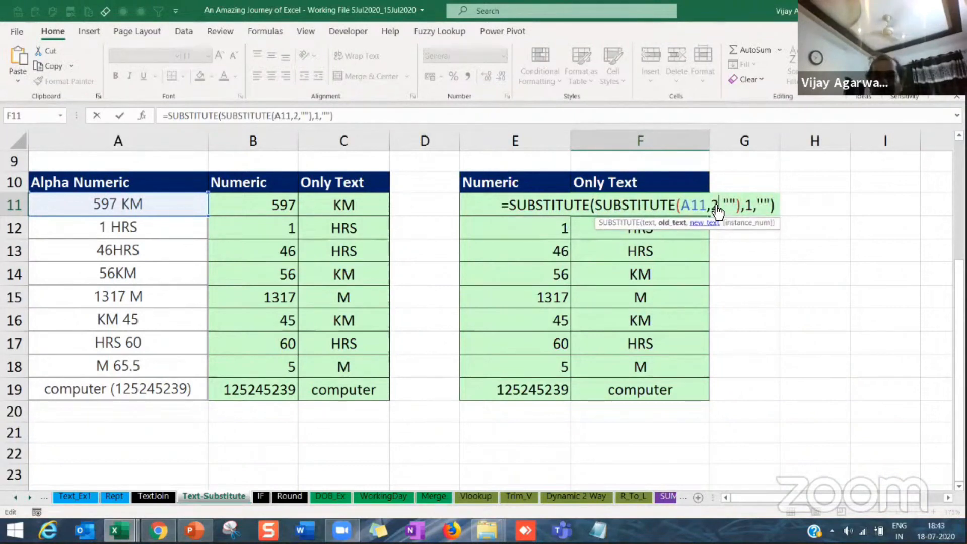
# Step: Nest two more copied SUBSTITUTE calls in place of A11 in the F11 formula, removing the digits 3 and 4
pyautogui.doubleClick(694, 205)
pyautogui.hotkey('ctrl', 'v')
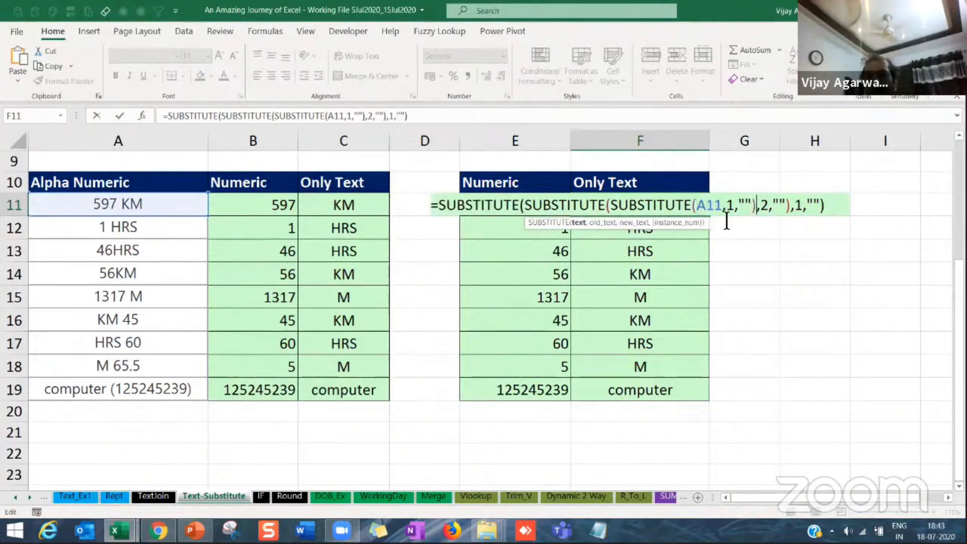
pyautogui.click(727, 206)
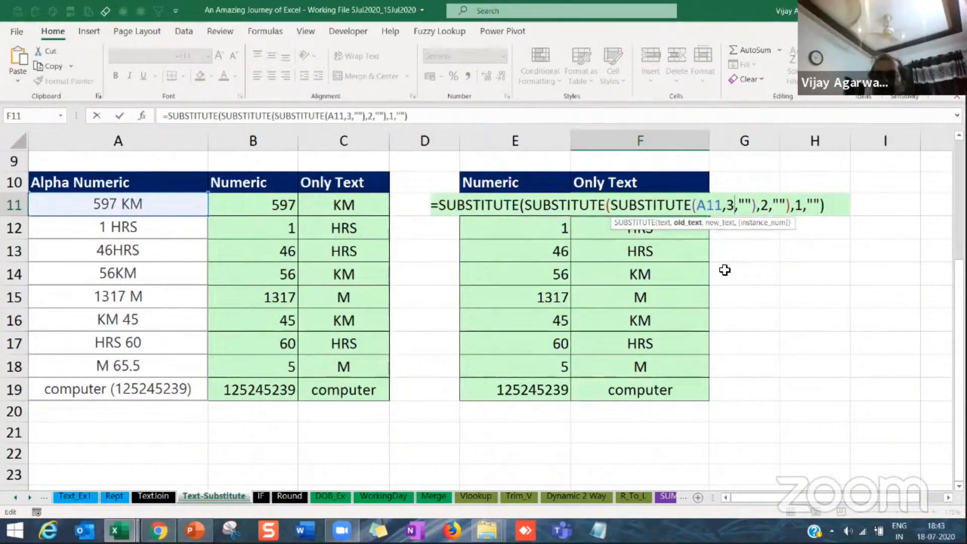
pyautogui.moveTo(699, 205); pyautogui.dragTo(719, 202)
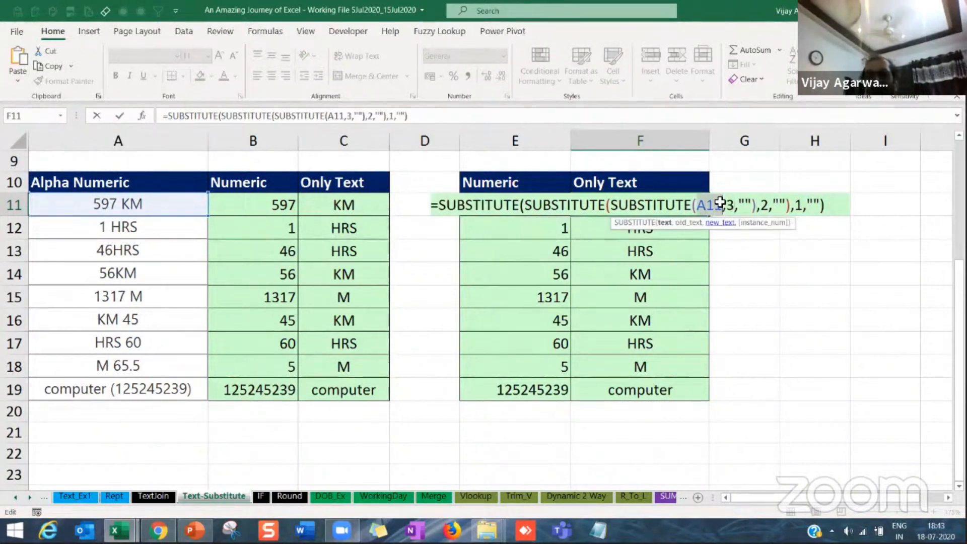
pyautogui.hotkey('ctrl', 'v')
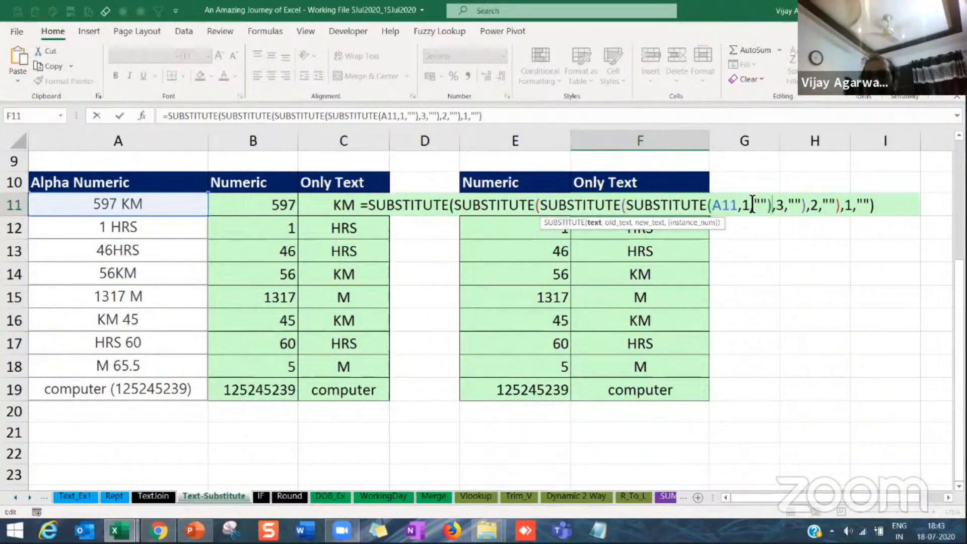
pyautogui.click(745, 205)
pyautogui.press('BackSpace')
pyautogui.write('4')
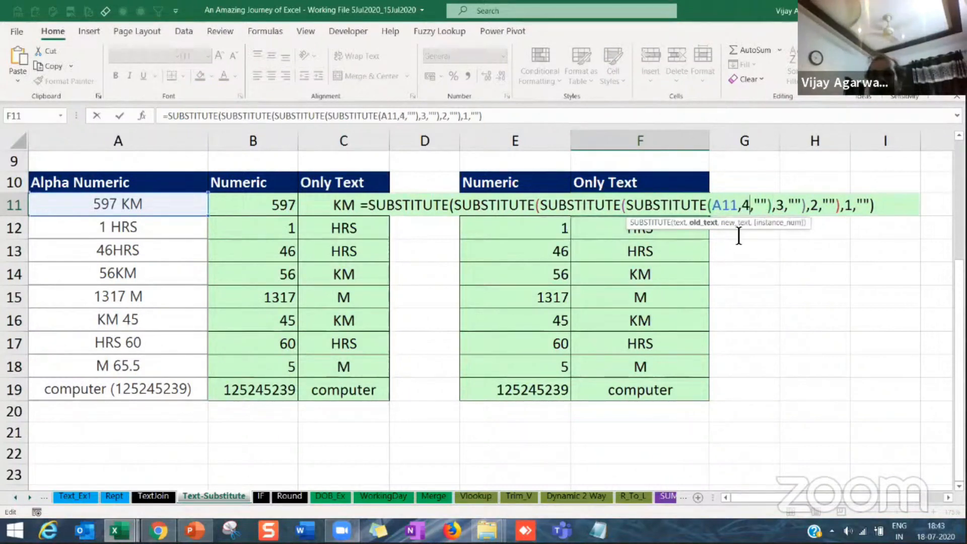
# Step: Extend the nested F11 formula with SUBSTITUTE calls in place of A11 that remove the digits 5 and 6
pyautogui.moveTo(714, 206); pyautogui.dragTo(739, 206)
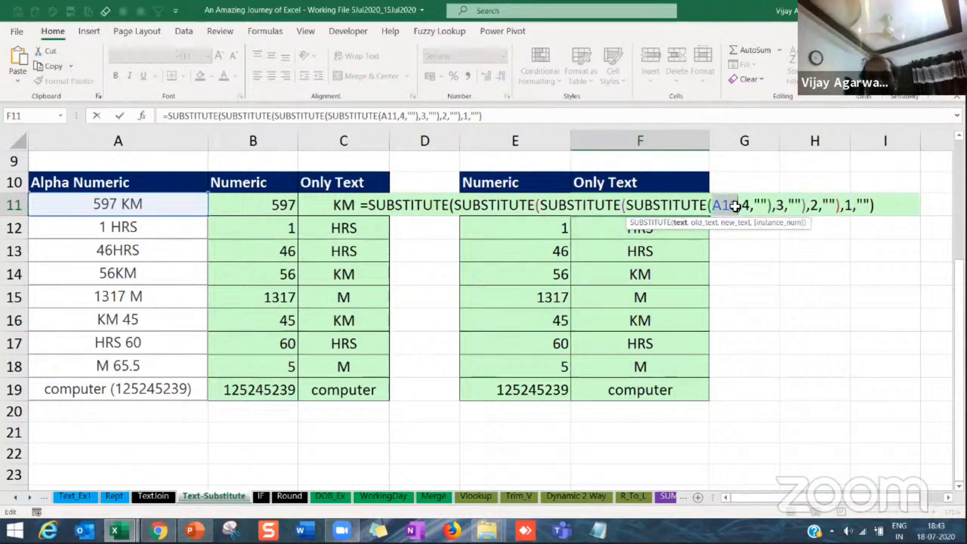
pyautogui.hotkey('ctrl', 'v')
pyautogui.click(797, 206)
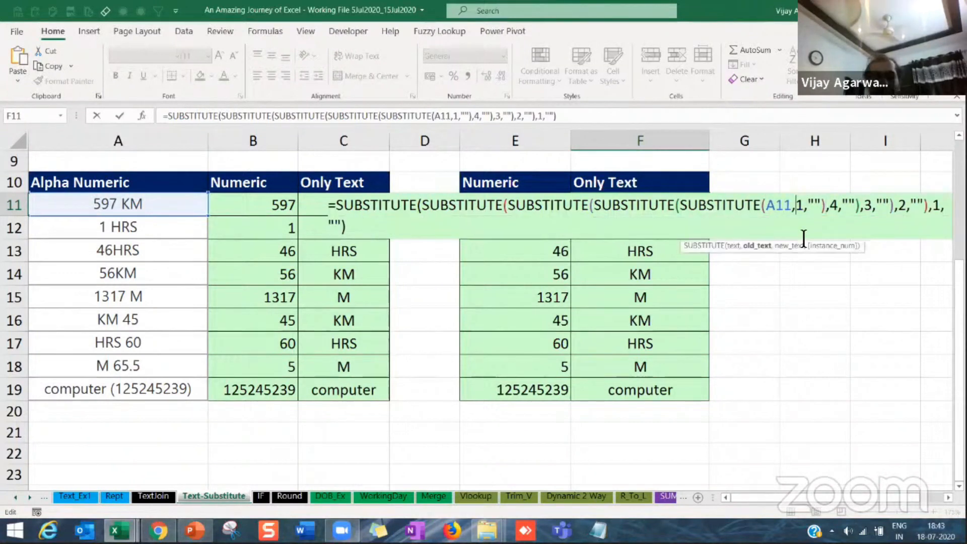
pyautogui.press('Delete')
pyautogui.write('5')
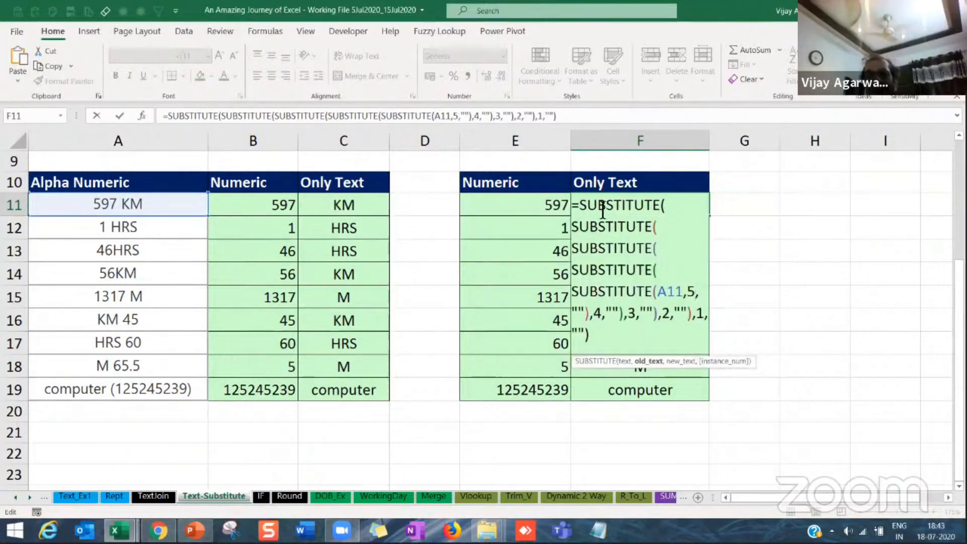
pyautogui.doubleClick(442, 116)
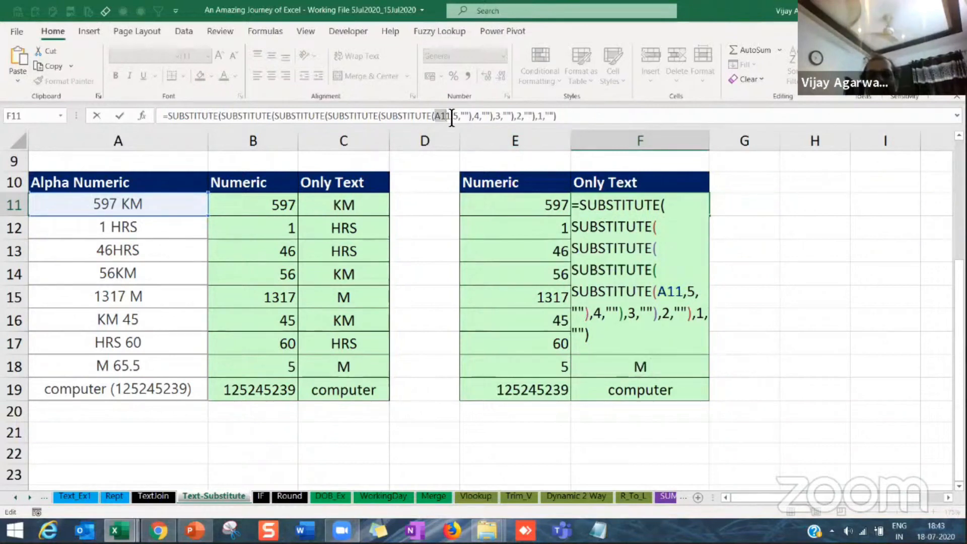
pyautogui.hotkey('ctrl', 'v')
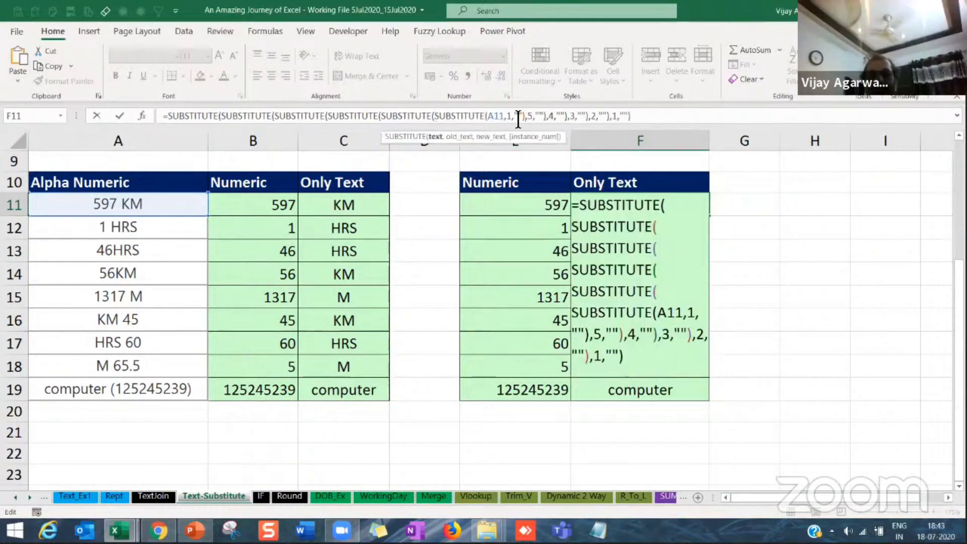
pyautogui.click(507, 116)
pyautogui.write('6')
pyautogui.press('Delete')
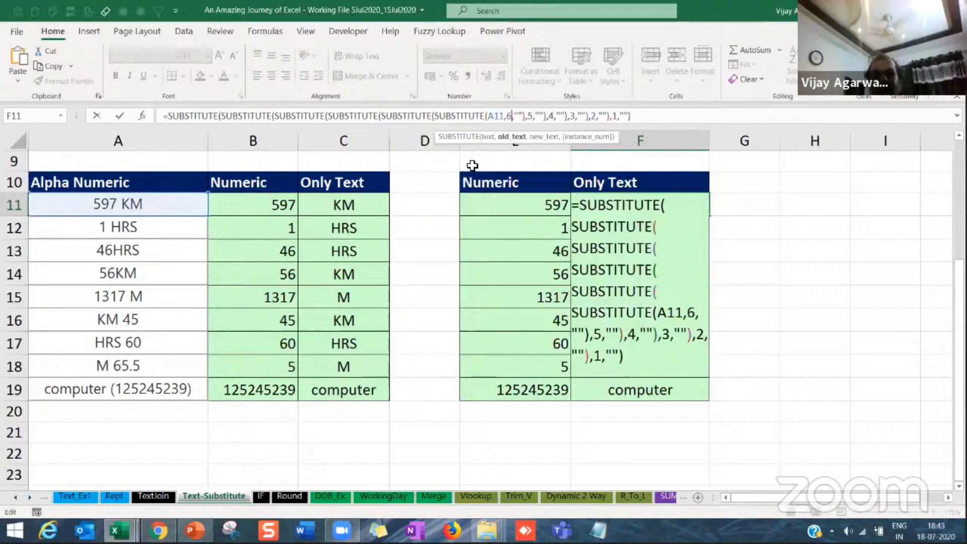
# Step: Add two further nested SUBSTITUTE calls around A11 in the F11 formula to remove the digits 7 and 8
pyautogui.doubleClick(496, 116)
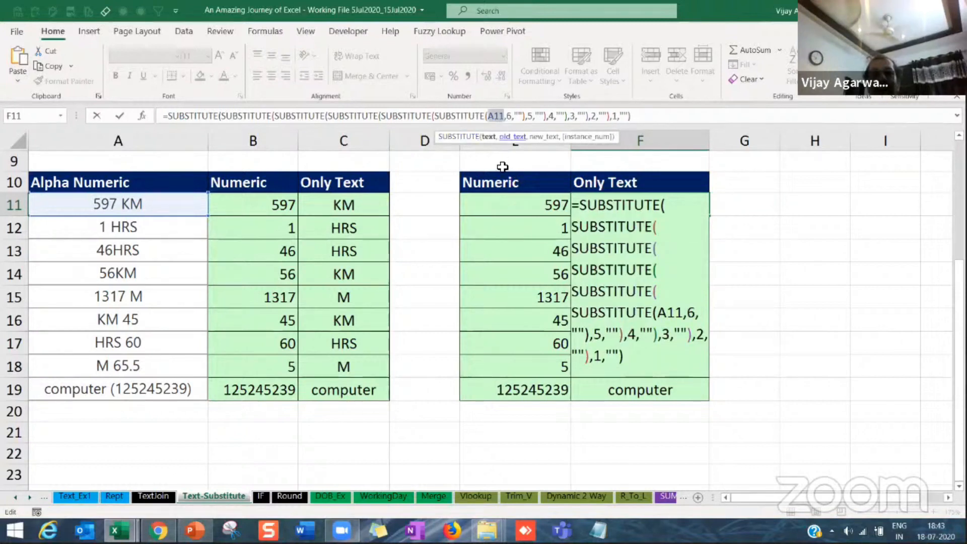
pyautogui.hotkey('ctrl', 'v')
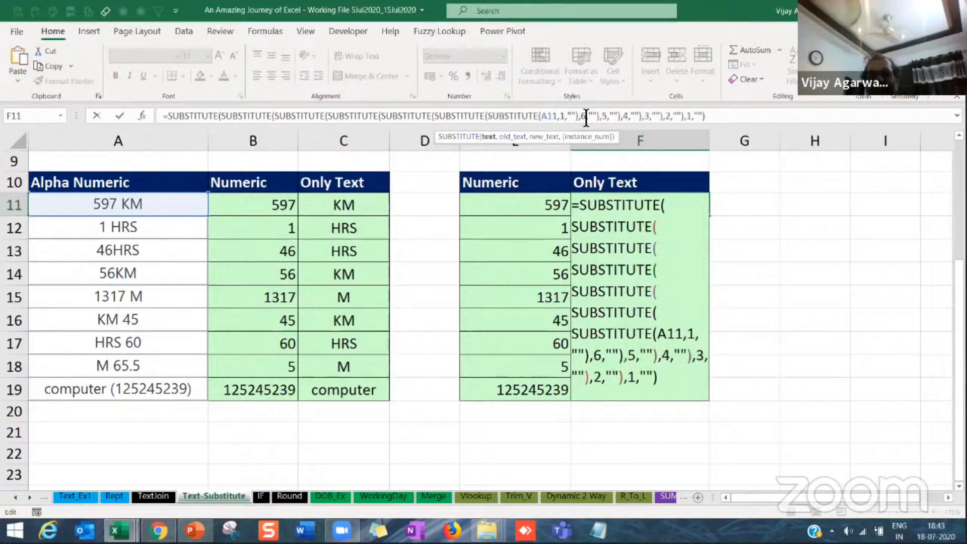
pyautogui.click(568, 117)
pyautogui.press('BackSpace')
pyautogui.write('7')
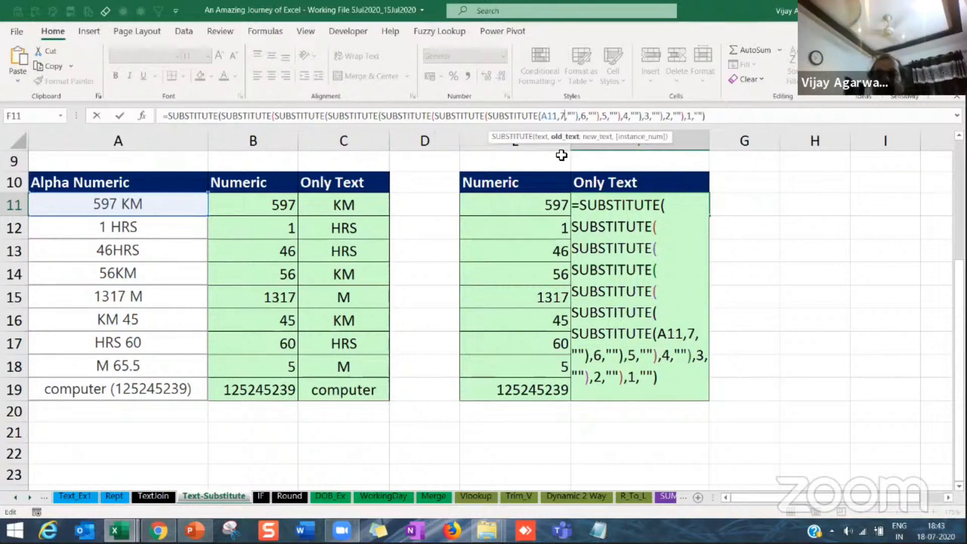
pyautogui.doubleClick(554, 118)
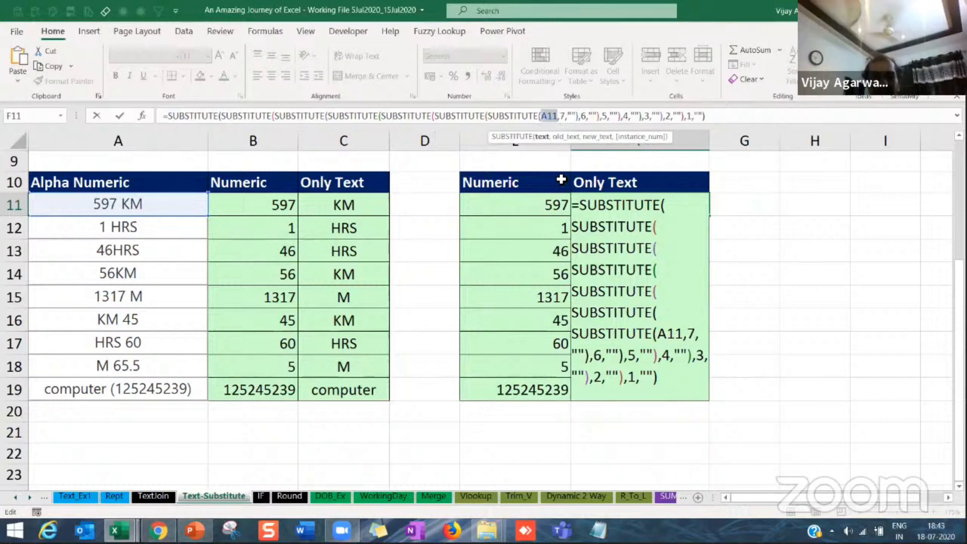
pyautogui.write('SUBSTITUTE(A11,1,"")')
pyautogui.press('Left')
pyautogui.press('Left')
pyautogui.press('Left')
pyautogui.press('Left')
pyautogui.press('BackSpace')
pyautogui.write('8')
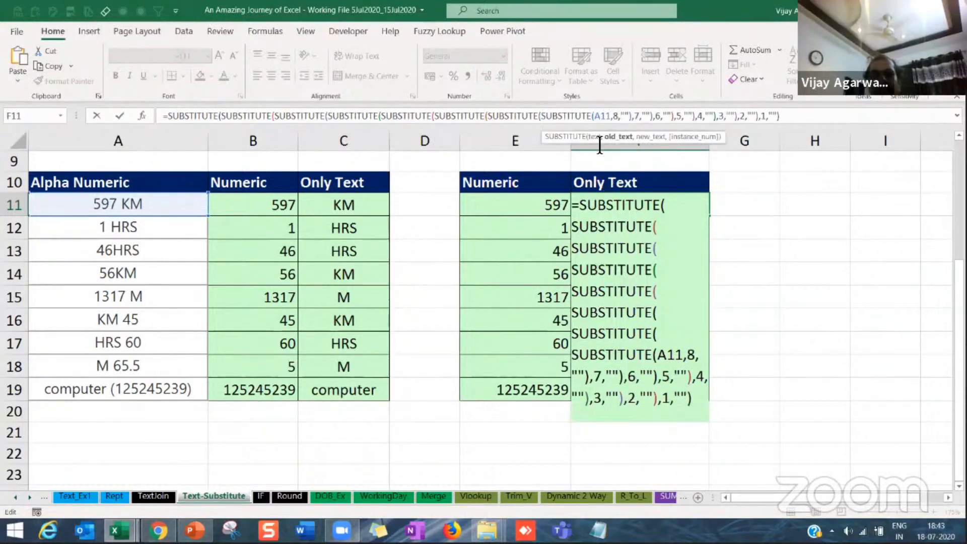
# Step: Nest two more copied SUBSTITUTE calls in place of A11 in the F11 formula, removing the digits 9 and 0, and commit the formula
pyautogui.doubleClick(602, 116)
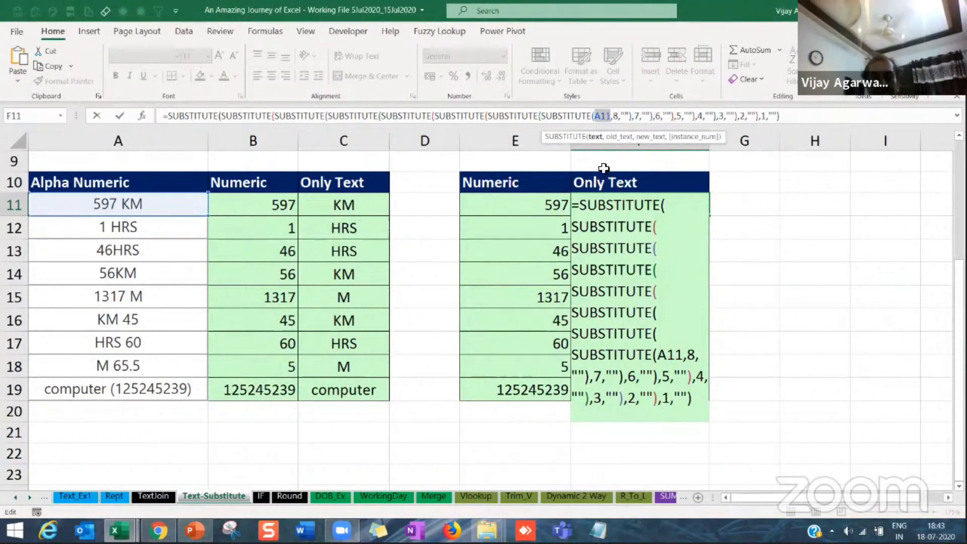
pyautogui.write('SUBSTITUTE(A11,1,"")')
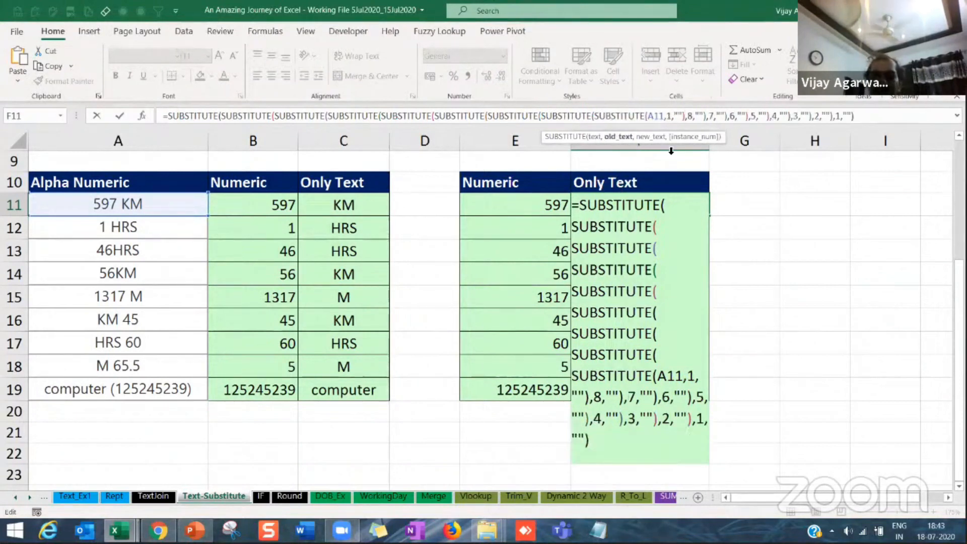
pyautogui.click(671, 116)
pyautogui.press('BackSpace')
pyautogui.write('9')
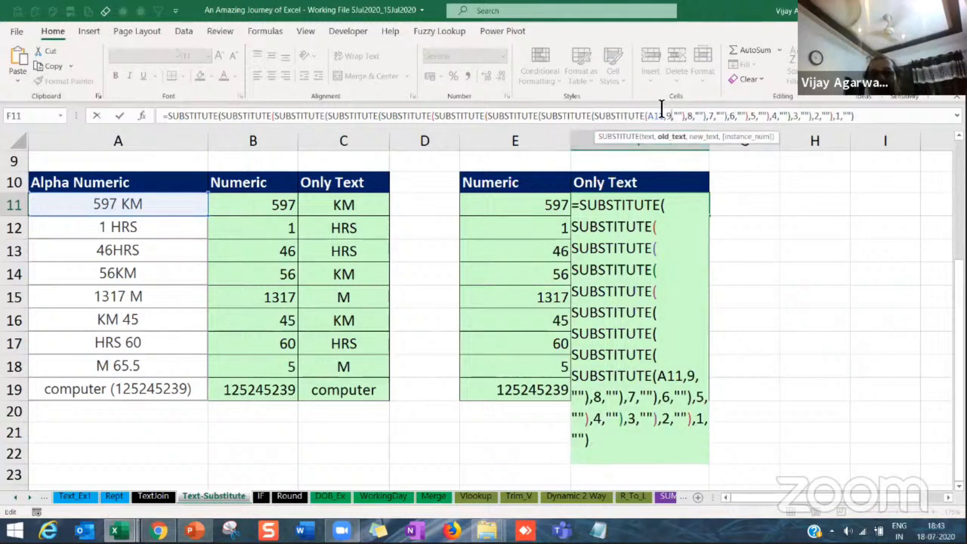
pyautogui.moveTo(650, 119); pyautogui.dragTo(665, 117)
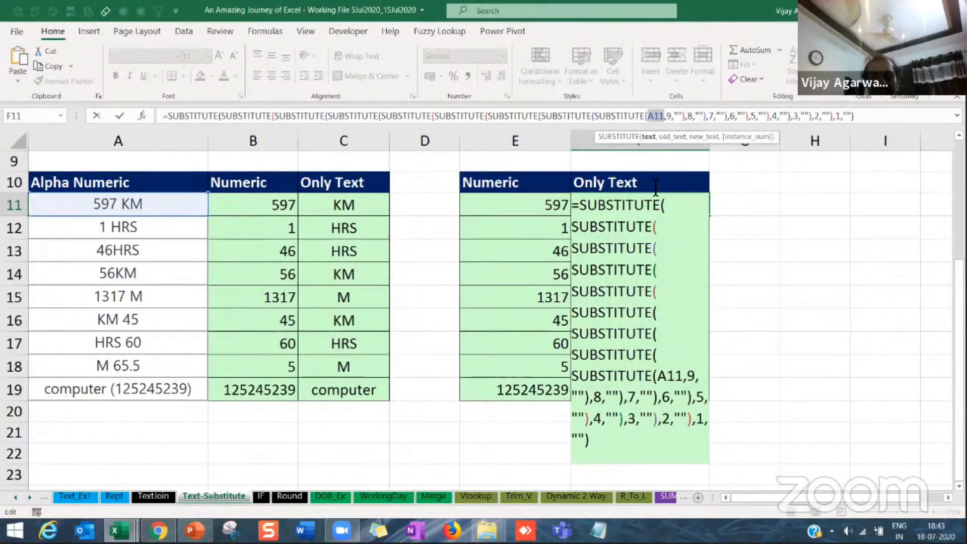
pyautogui.write('SUBSTITUTE(A11,1,"")')
pyautogui.click(723, 115)
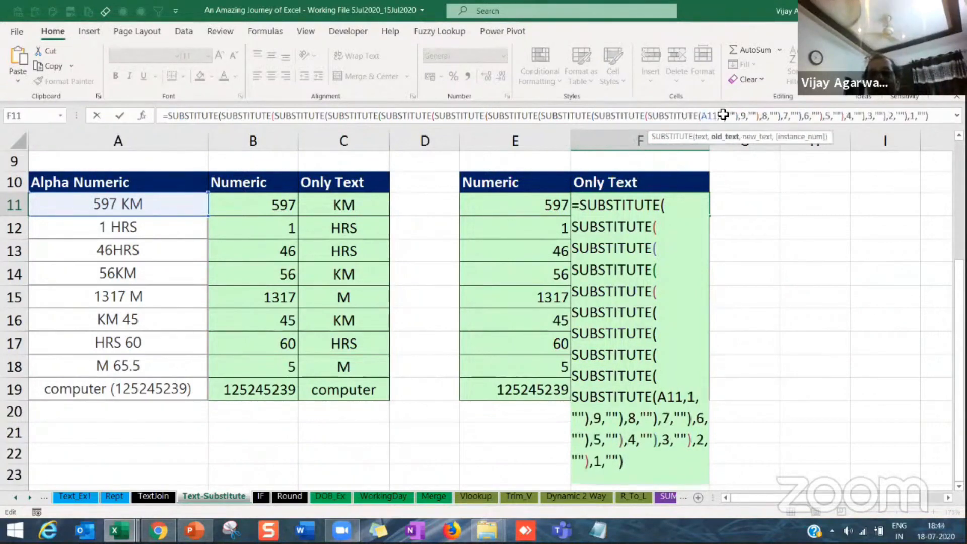
pyautogui.press('BackSpace')
pyautogui.write('0')
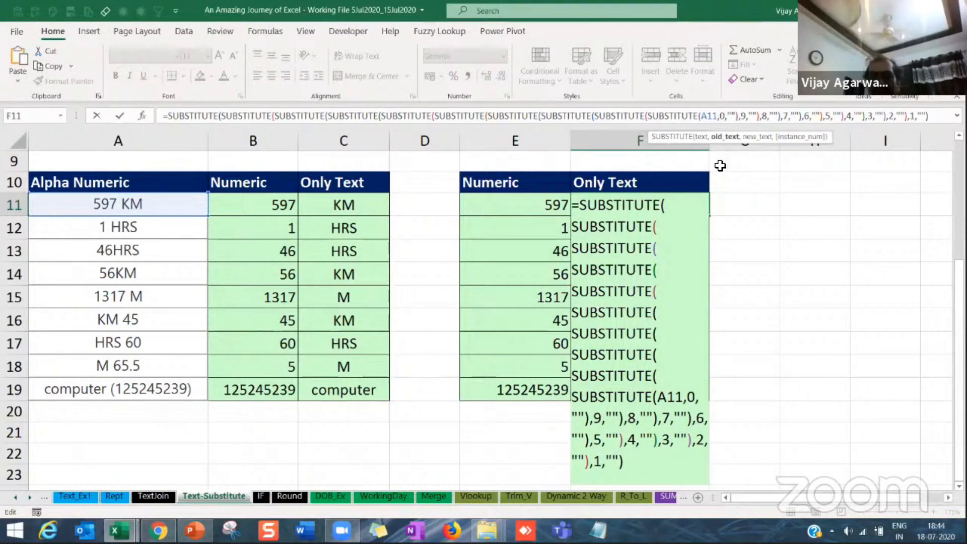
pyautogui.press('Return')
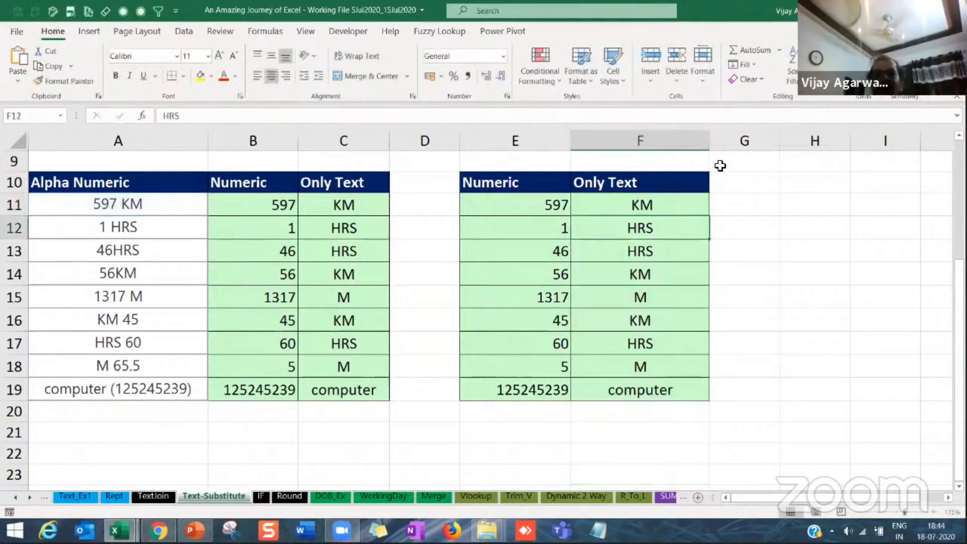
# Step: Fill the nested SUBSTITUTE formula from F11 down through F19 and check the filled cells
pyautogui.click(688, 205)
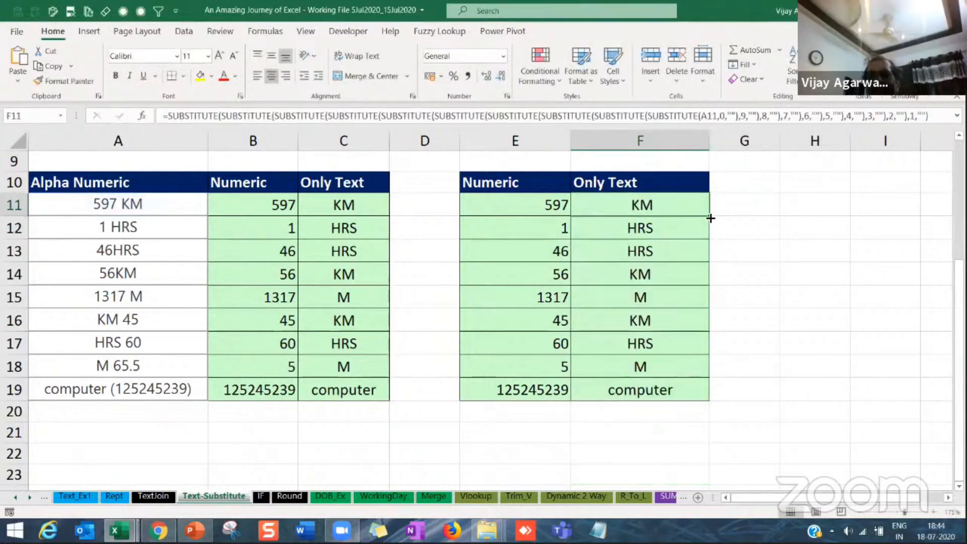
pyautogui.doubleClick(710, 216)
pyautogui.click(657, 231)
pyautogui.click(652, 281)
pyautogui.click(651, 322)
pyautogui.click(650, 390)
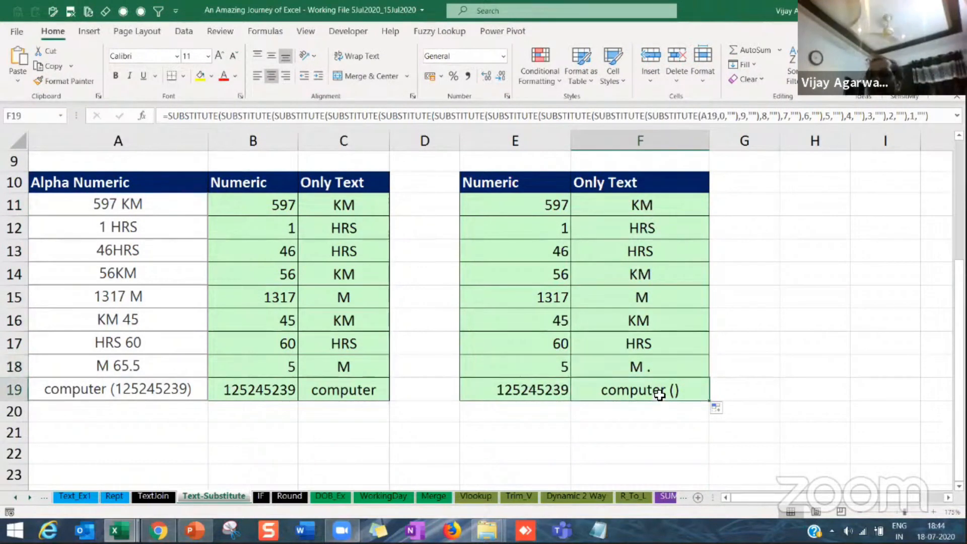
# Step: Compare the Only Text formula results in column F with the alphanumeric source entries and the Flash Fill results in columns B and C
pyautogui.moveTo(648, 207); pyautogui.dragTo(650, 335)
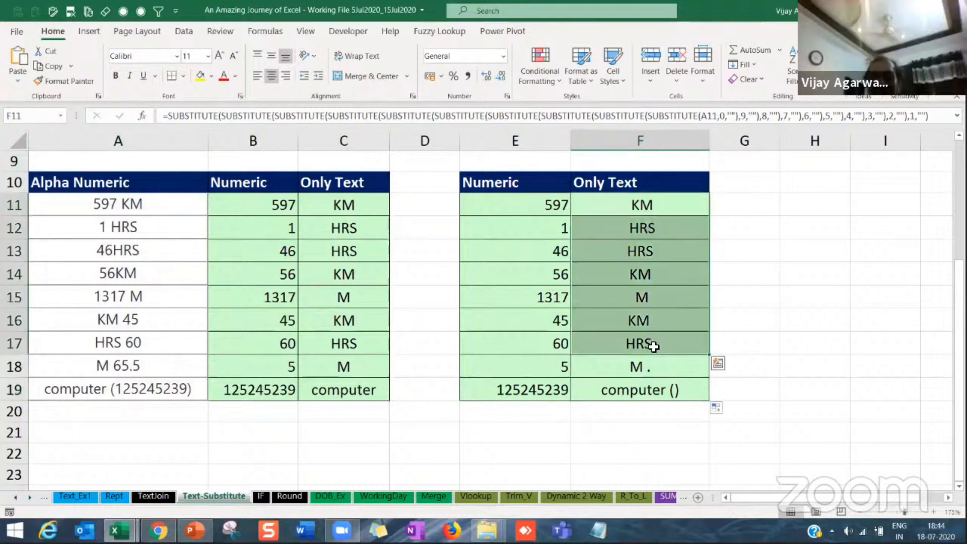
pyautogui.click(515, 207)
pyautogui.click(123, 208)
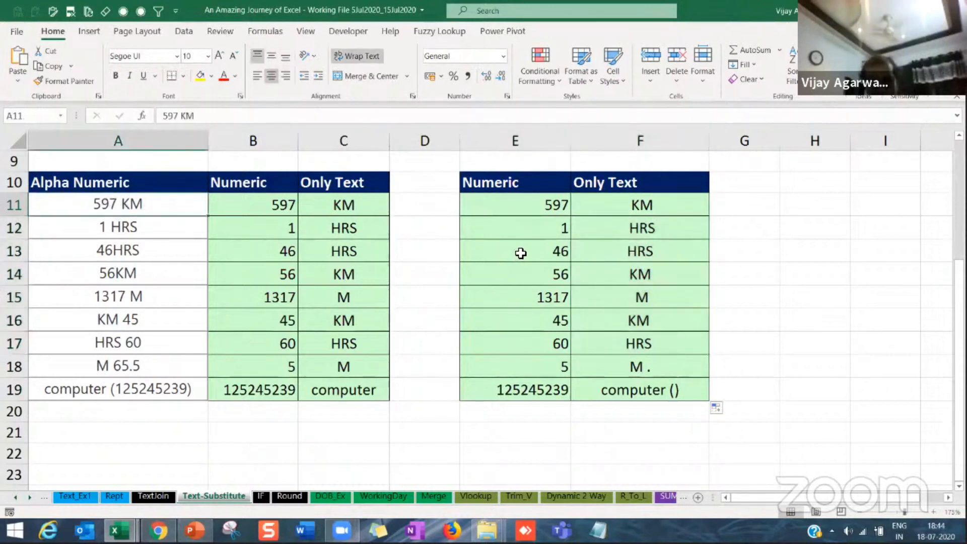
pyautogui.click(537, 205)
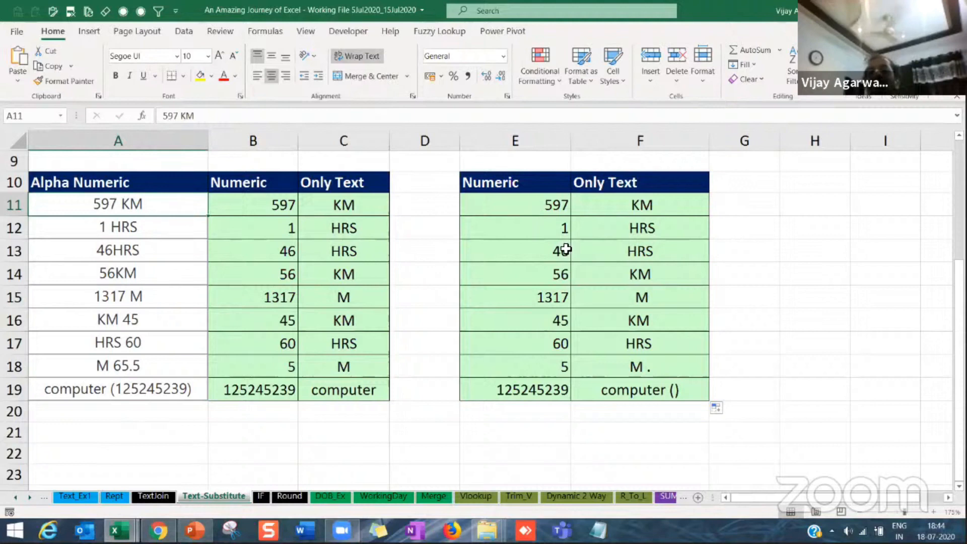
pyautogui.click(653, 207)
pyautogui.moveTo(279, 204); pyautogui.dragTo(256, 388)
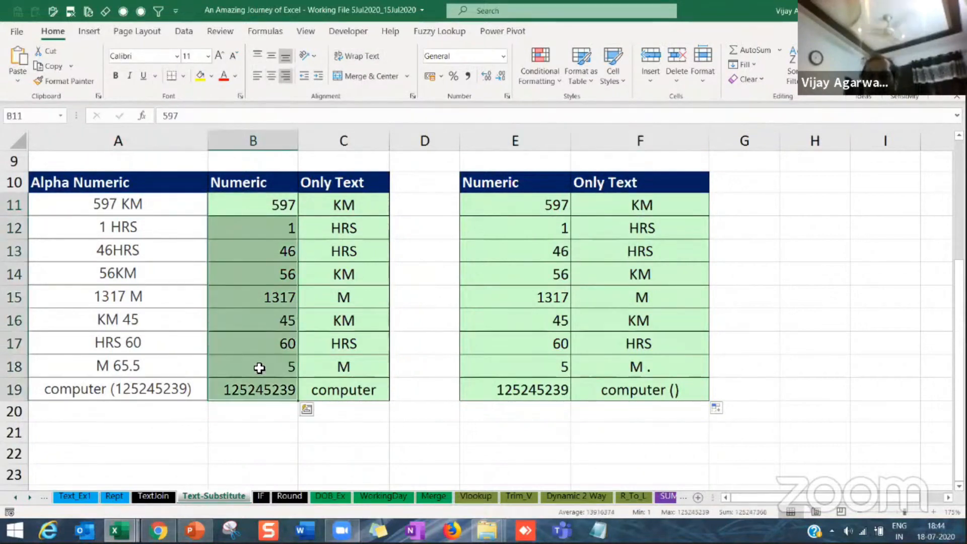
pyautogui.moveTo(343, 207); pyautogui.dragTo(338, 403)
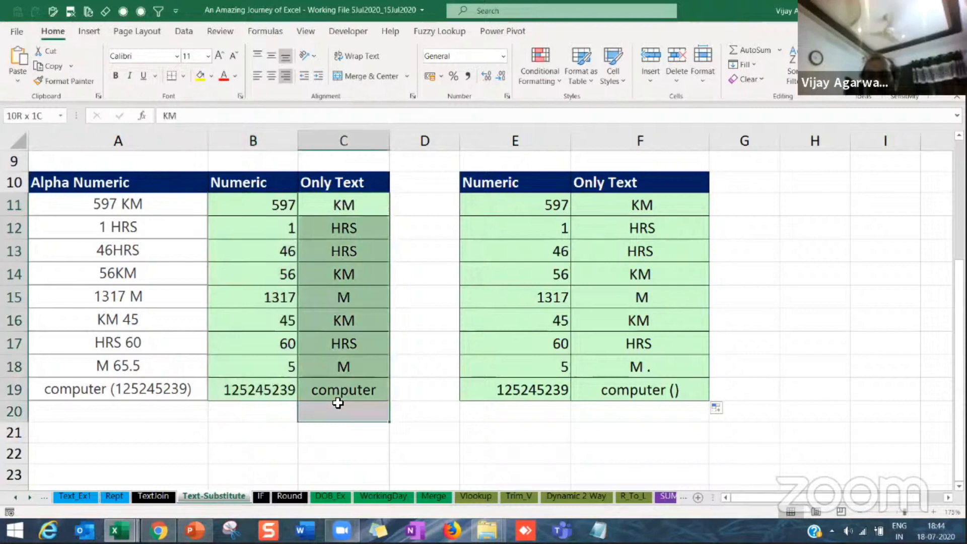
pyautogui.click(484, 213)
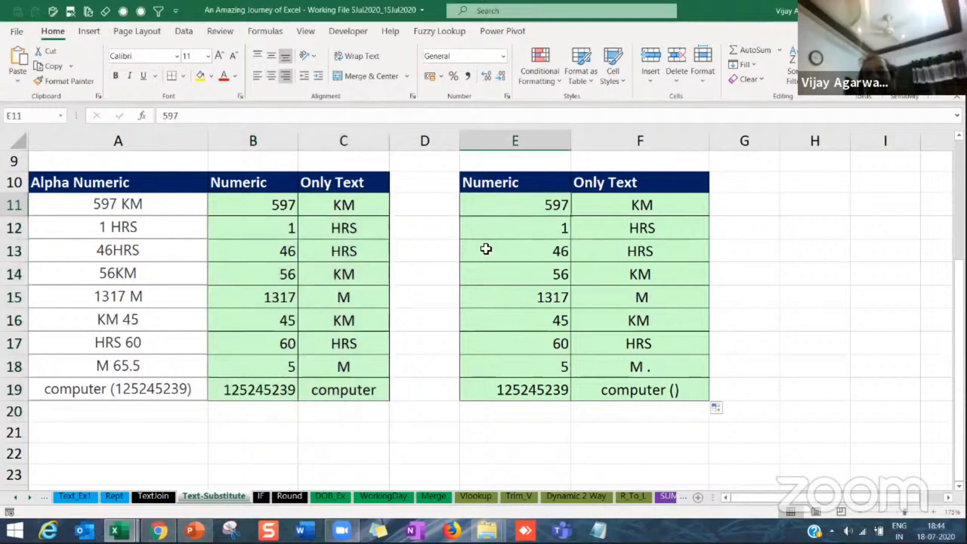
pyautogui.click(649, 203)
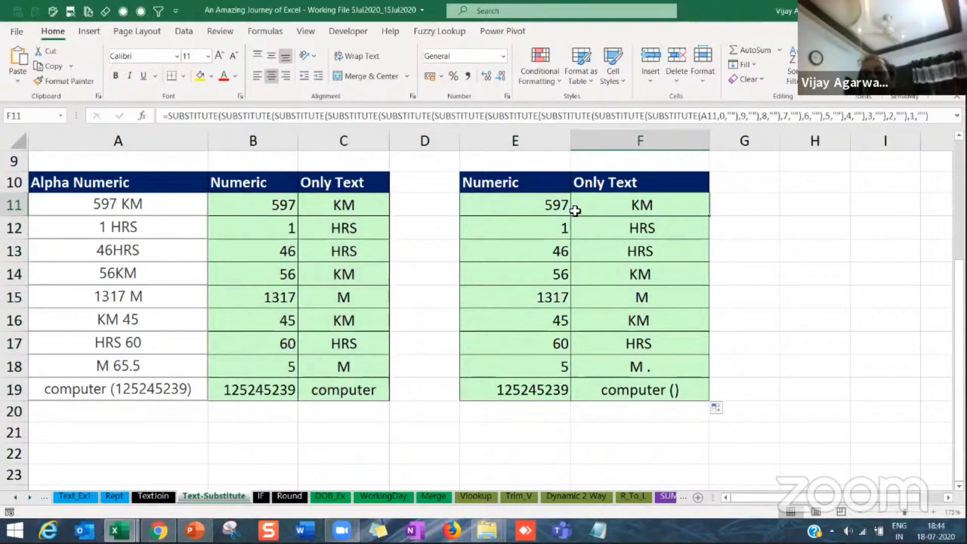
# Step: Enter =SUBSTITUTE(A11,F11,"") in E11 to extract the numeric part, and fill it down through E19
pyautogui.click(497, 196)
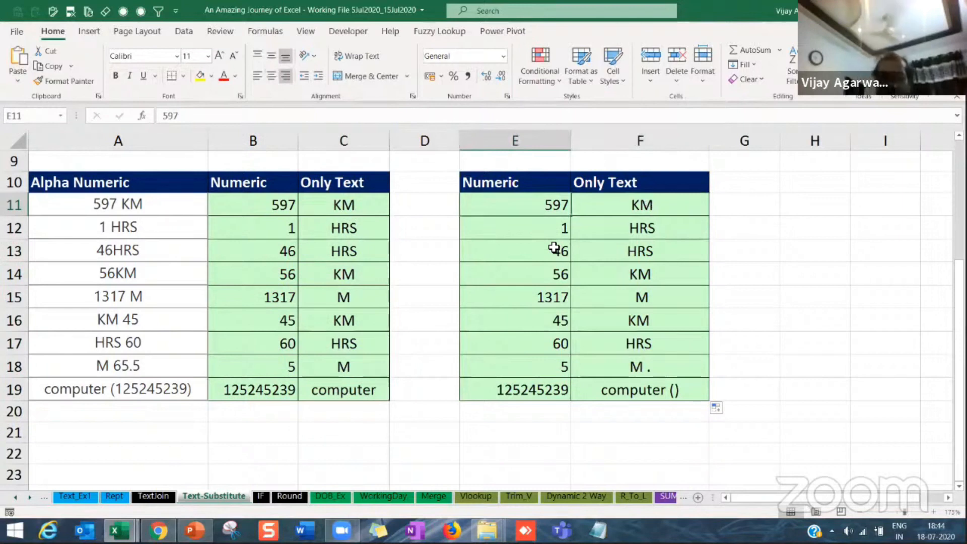
pyautogui.write('=')
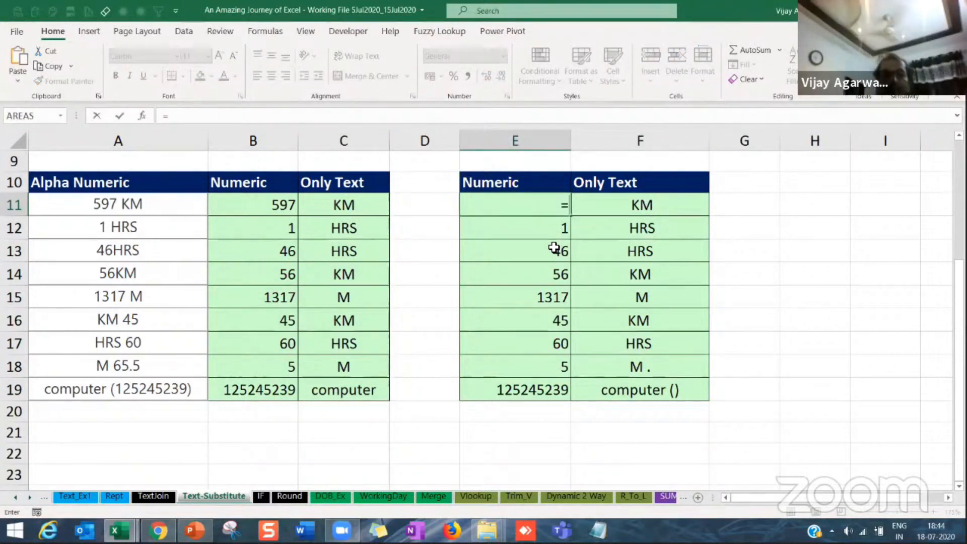
pyautogui.write('sub')
pyautogui.press('Tab')
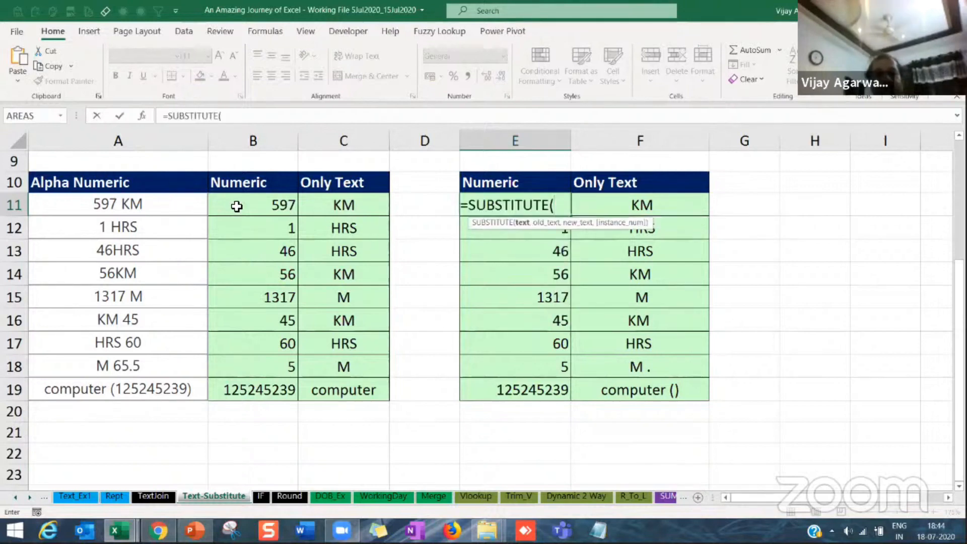
pyautogui.click(147, 202)
pyautogui.write(',')
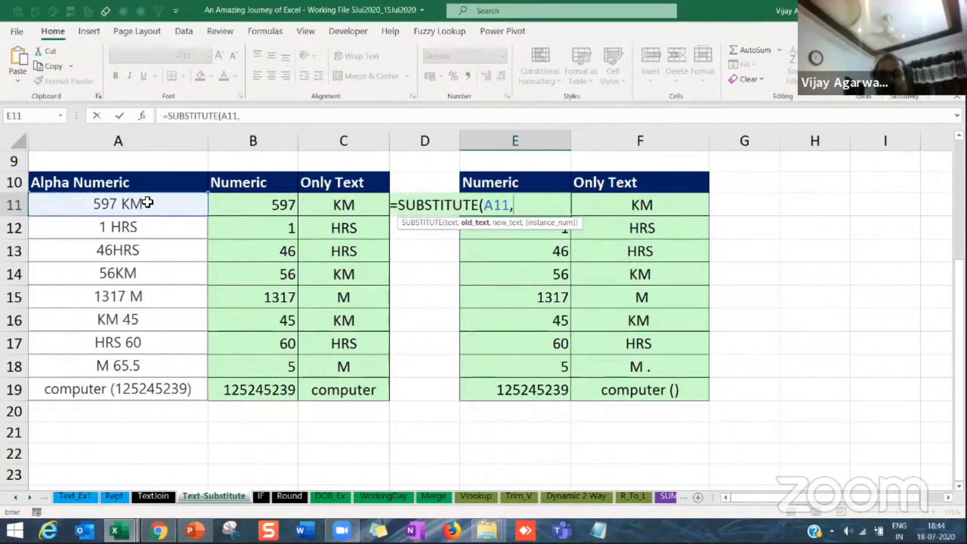
pyautogui.click(633, 210)
pyautogui.write(',"")')
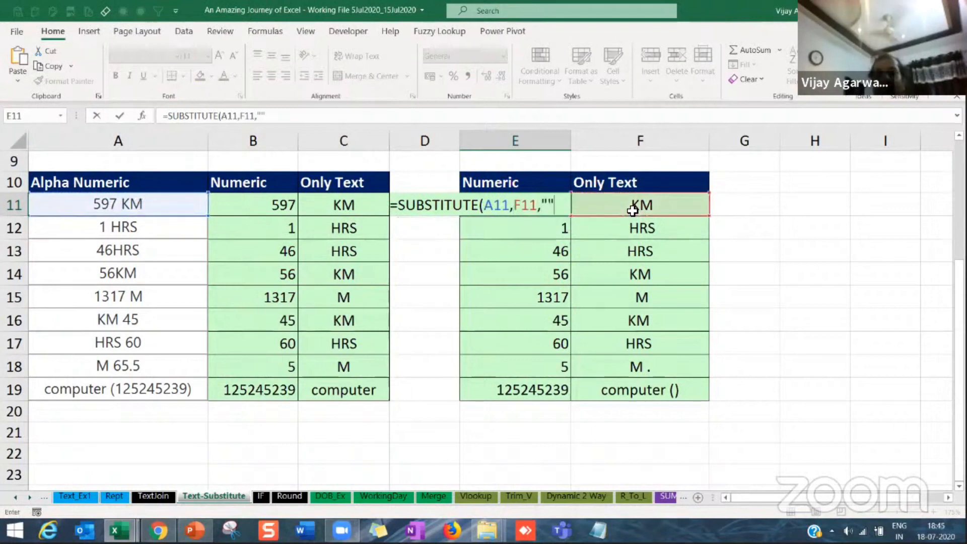
pyautogui.press('Return')
pyautogui.click(561, 212)
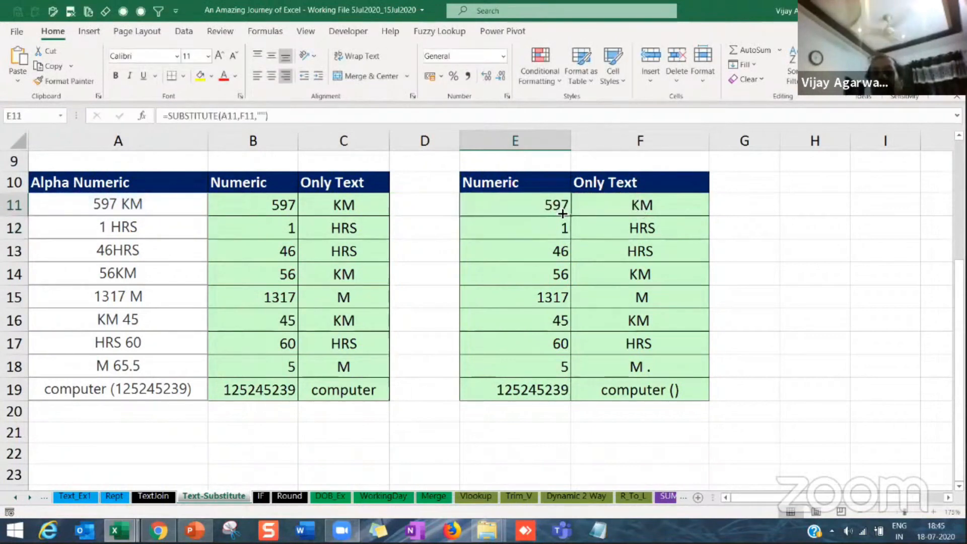
pyautogui.moveTo(572, 218); pyautogui.dragTo(565, 393)
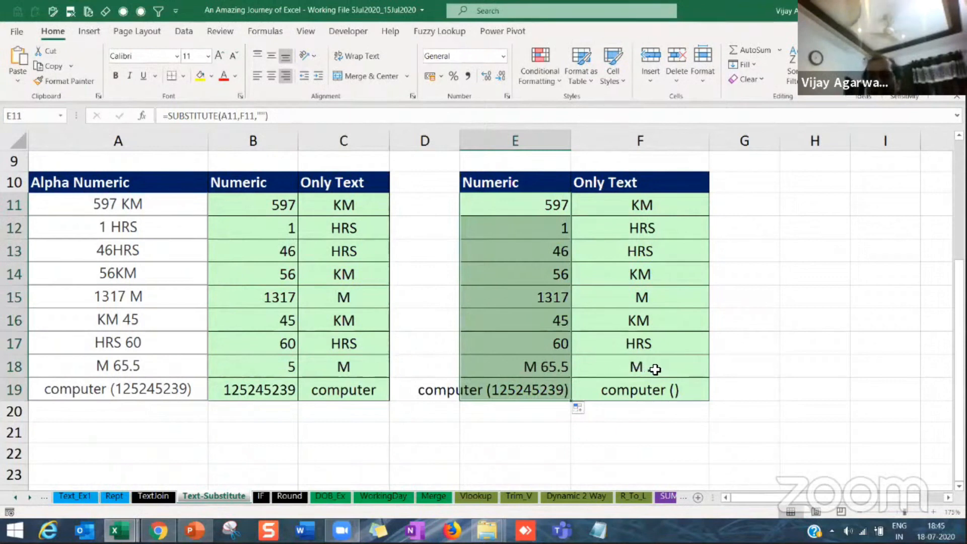
# Step: Clear the Numeric and Only Text formulas in E18:F19 for the last two entries
pyautogui.click(596, 273)
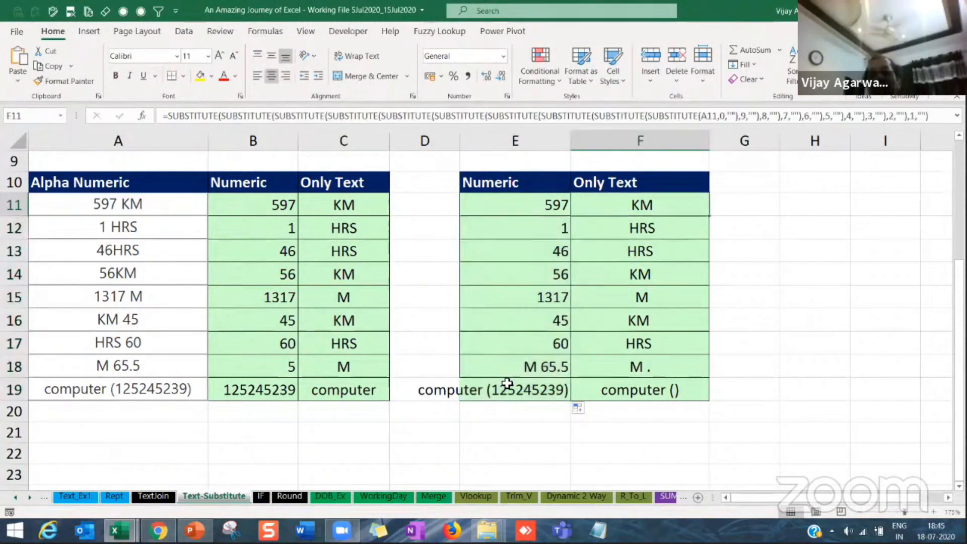
pyautogui.click(526, 364)
pyautogui.keyDown('shift'); pyautogui.click(598, 396); pyautogui.keyUp('shift')
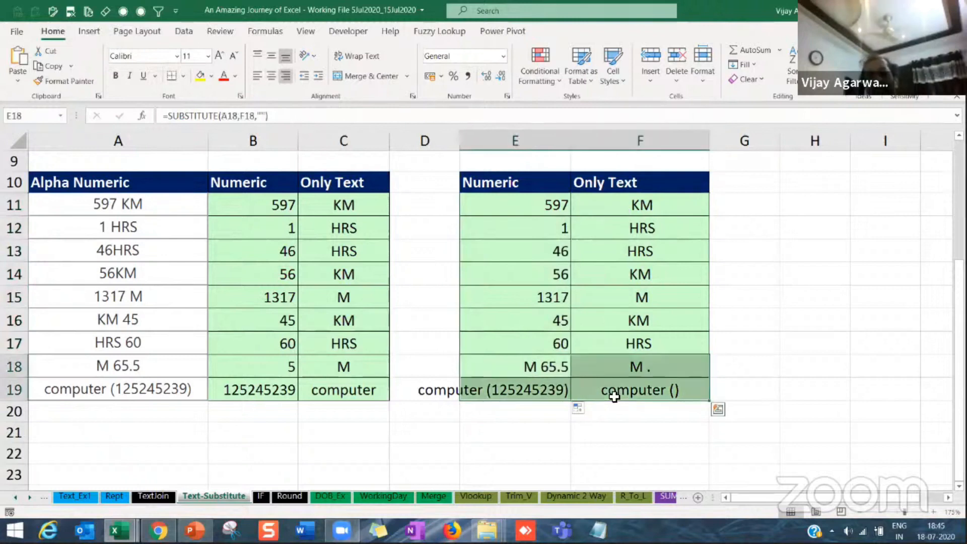
pyautogui.press('Delete')
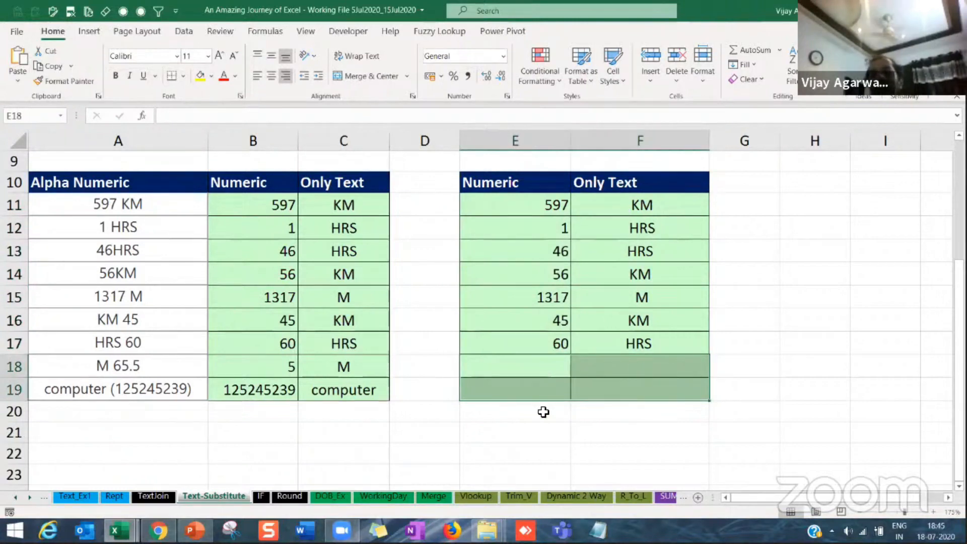